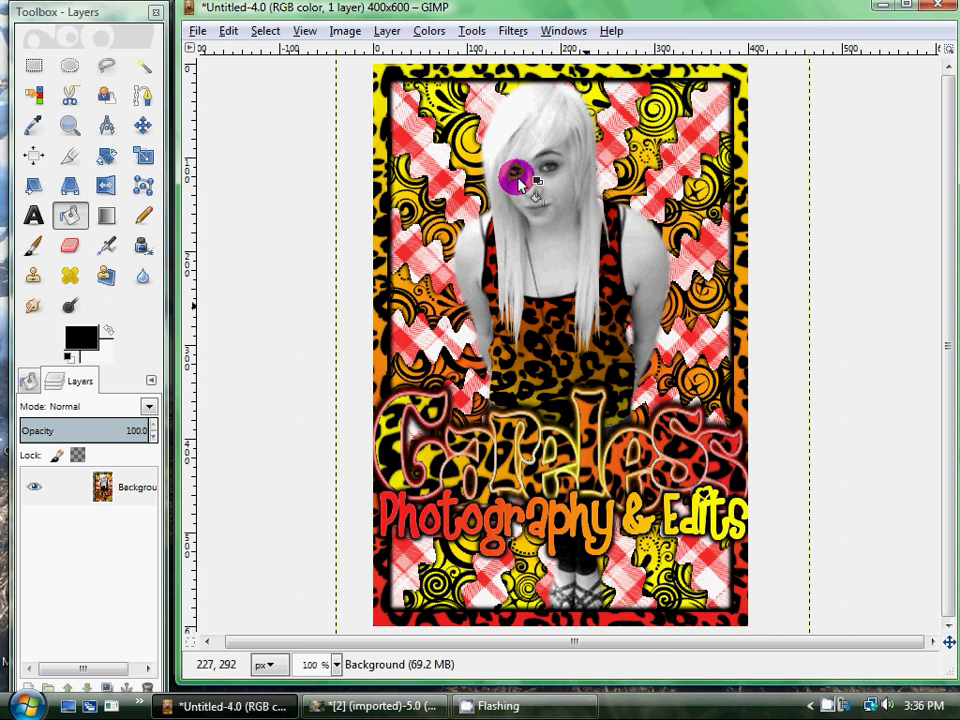
- Create a new blank image 400 px wide and 600 px high
left_click(697, 383)
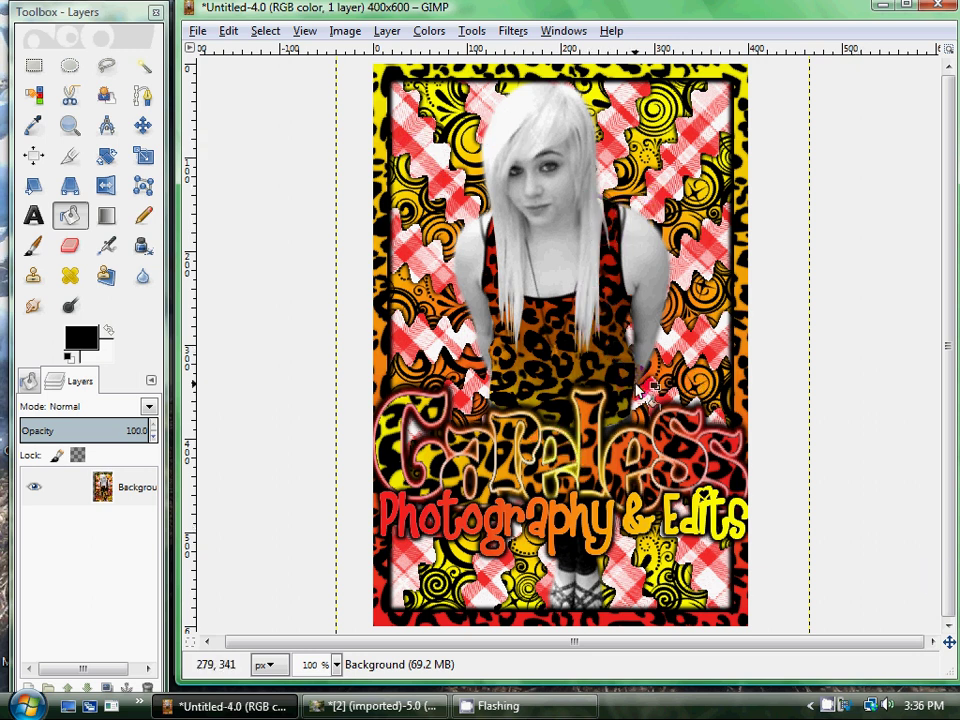
left_click(195, 33)
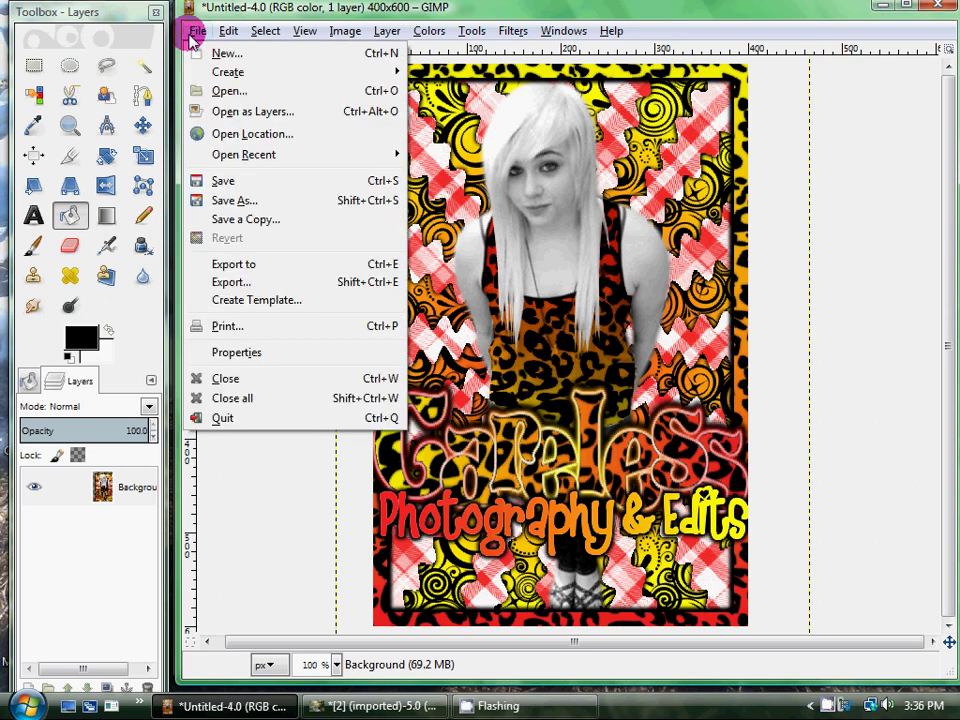
left_click(199, 55)
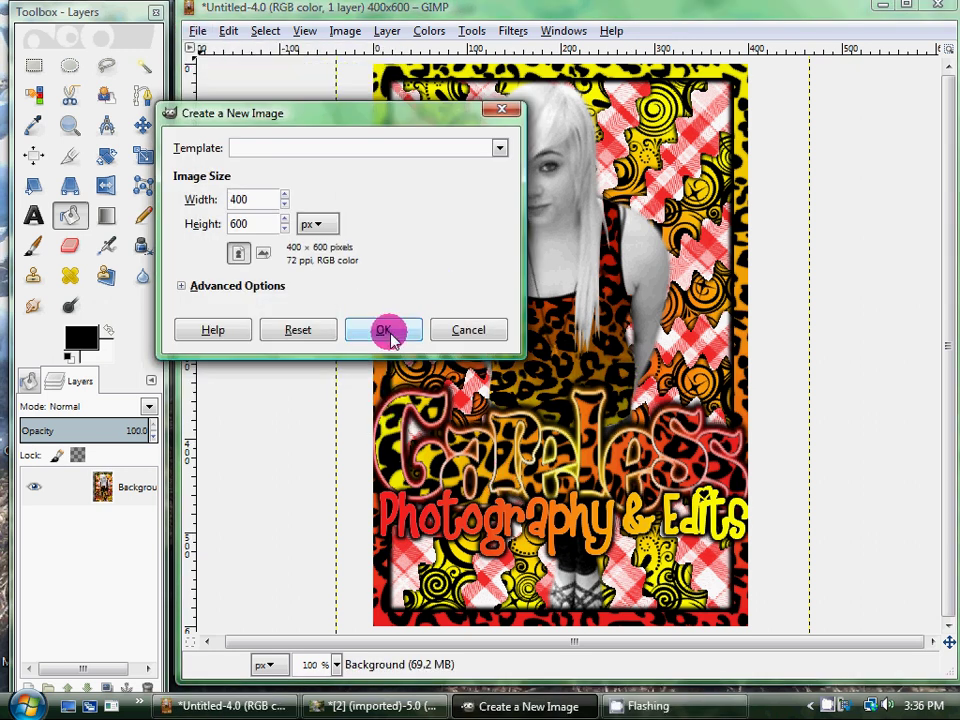
double_click(245, 203)
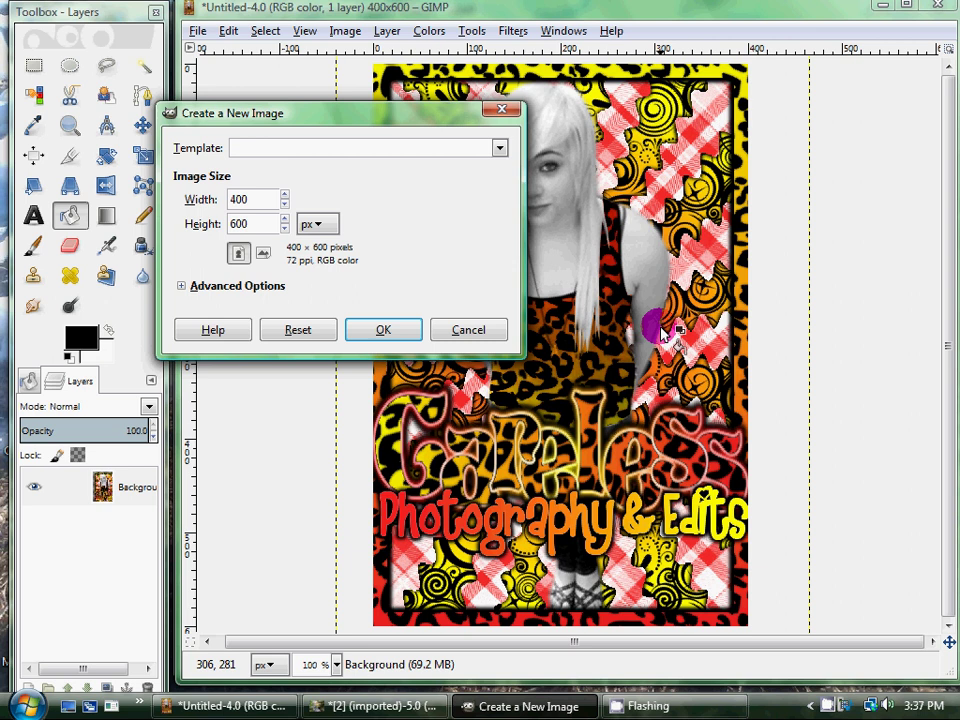
left_click(418, 338)
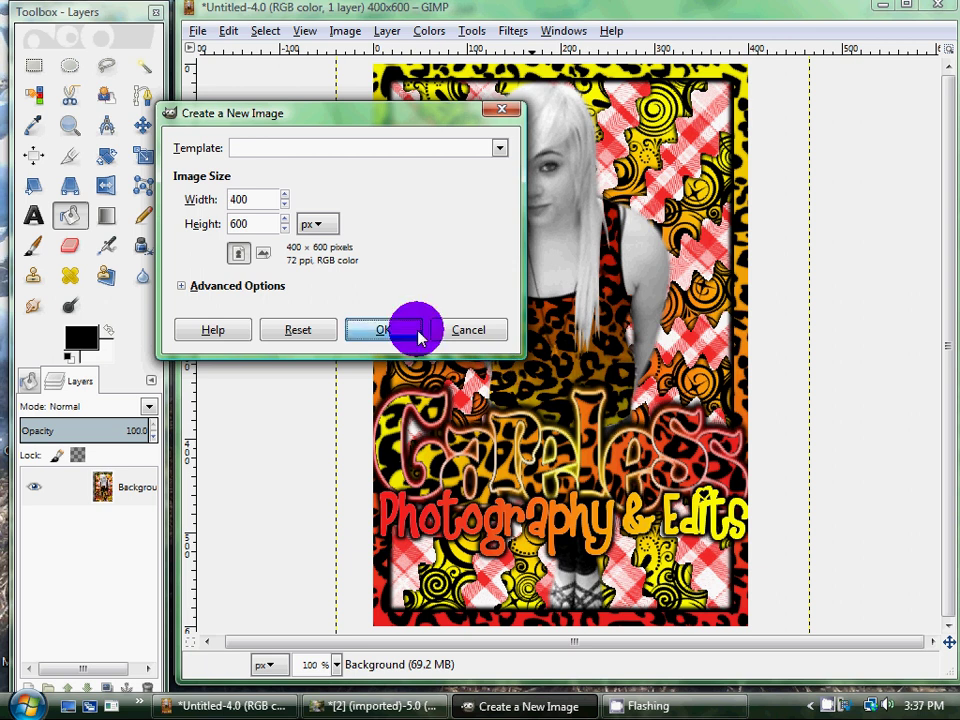
- Enlarge the new image's window to fill the workspace and show the canvas centred at 100% zoom
left_click_drag(368, 122, 448, 18)
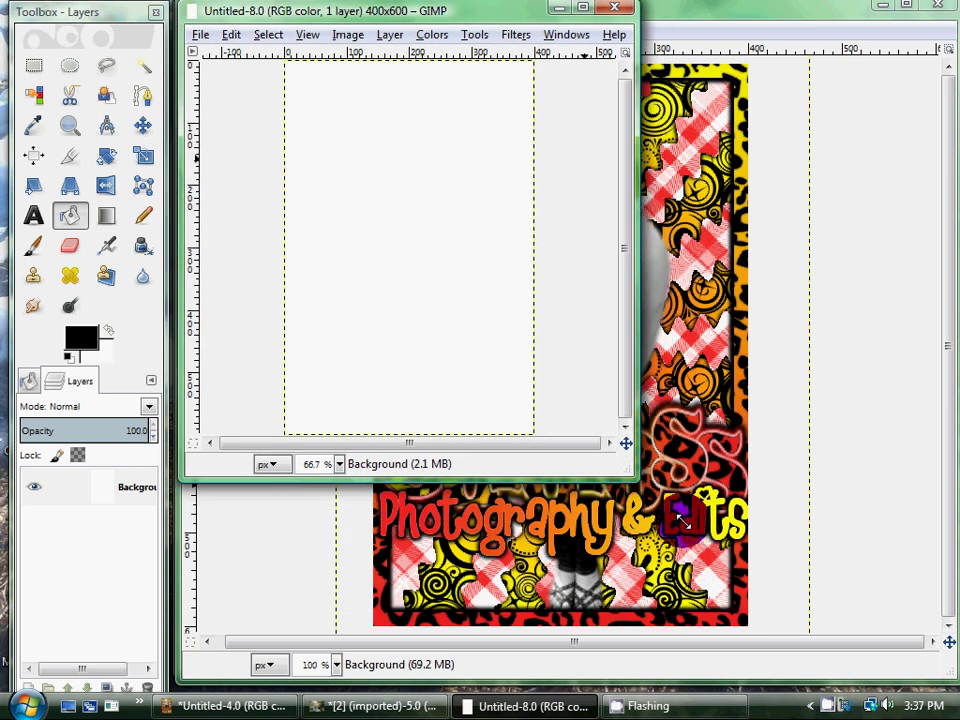
left_click_drag(636, 480, 947, 676)
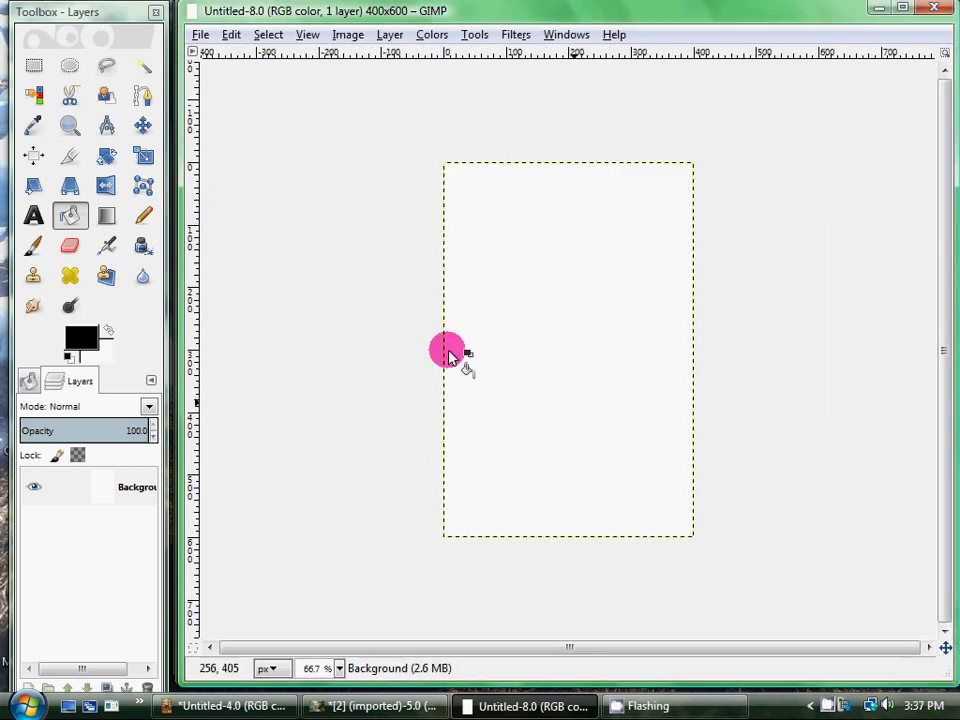
left_click(70, 125)
left_click(733, 429)
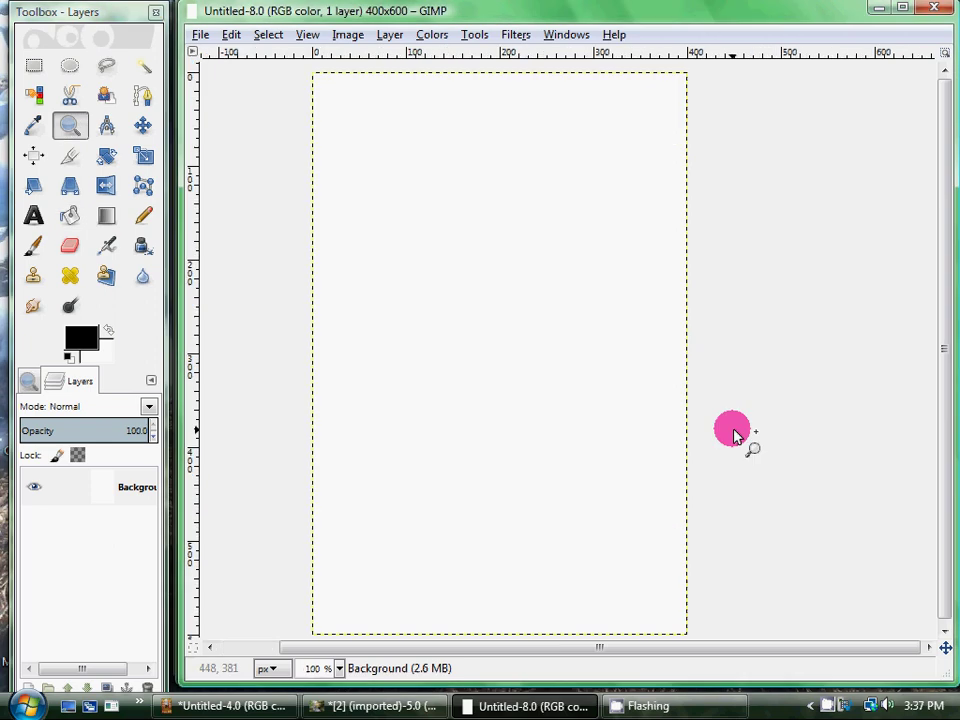
left_click_drag(686, 648, 645, 649)
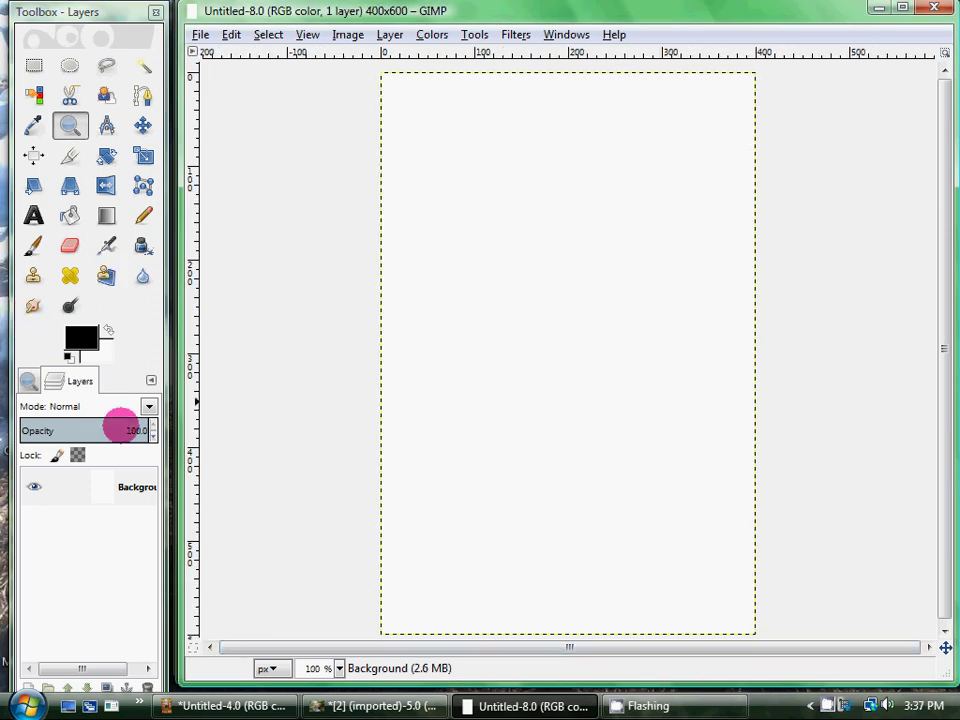
- Add a new 400 × 600 px layer with transparency fill to the blank image
left_click(390, 36)
left_click(408, 62)
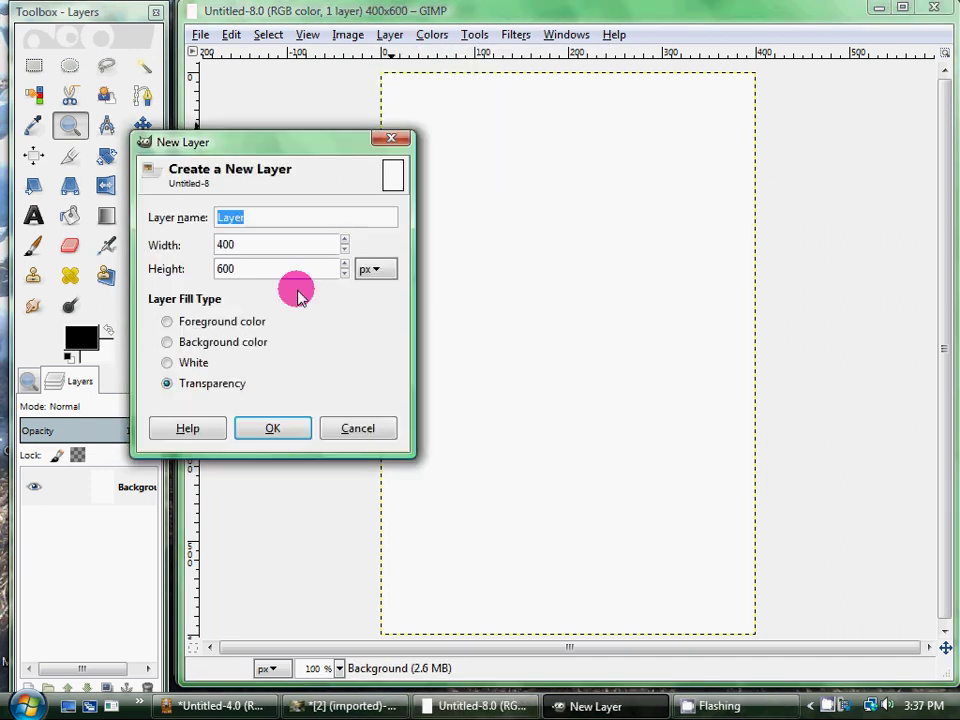
left_click(288, 428)
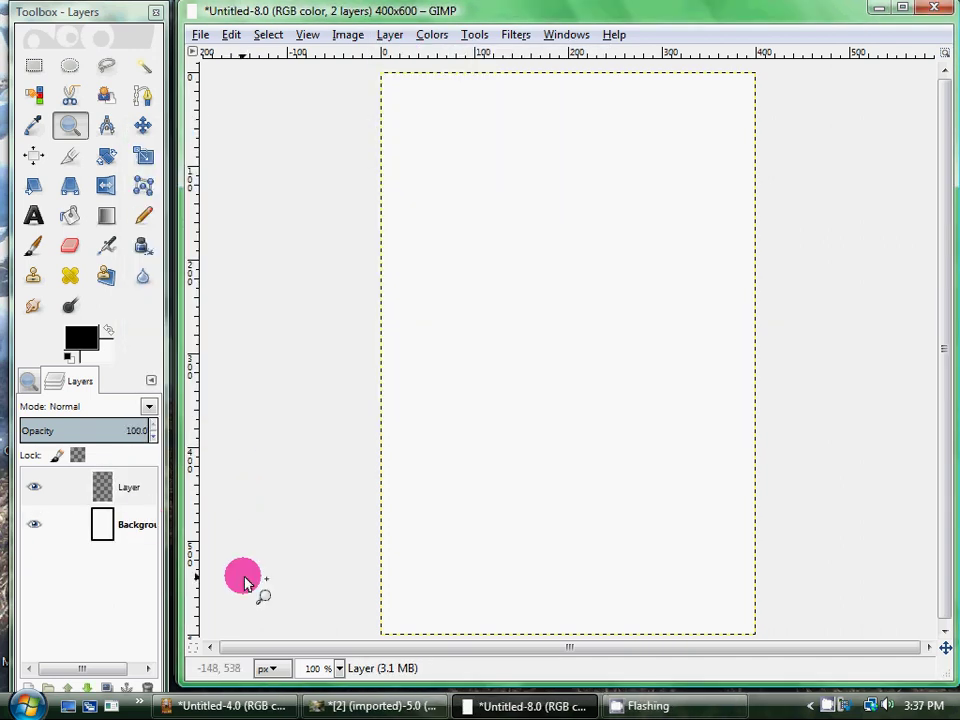
left_click(375, 704)
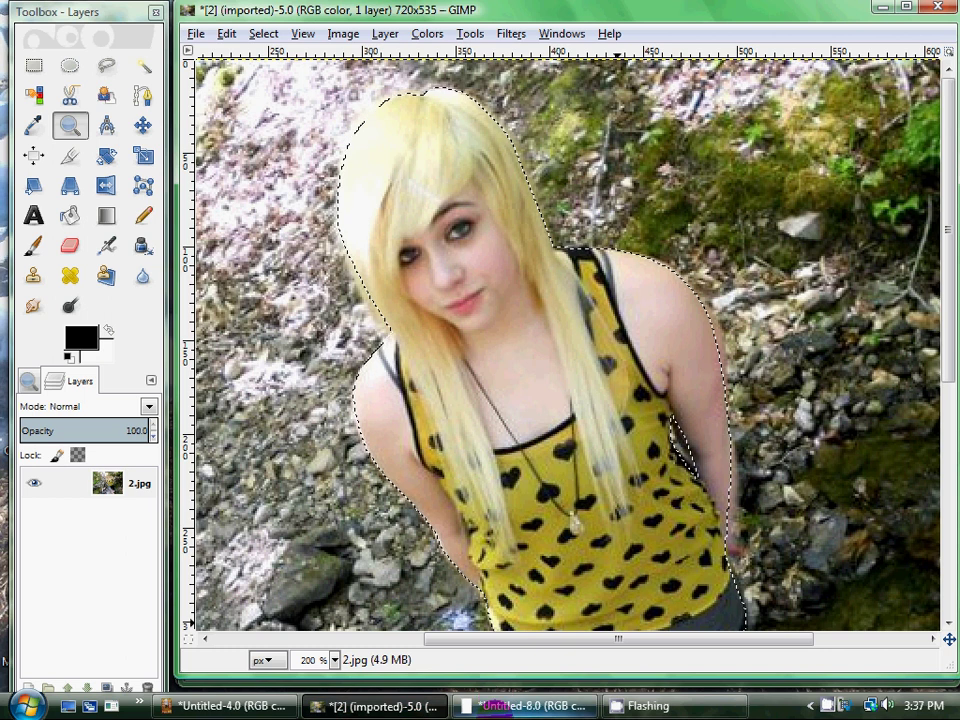
left_click(505, 706)
left_click_drag(110, 525, 613, 345)
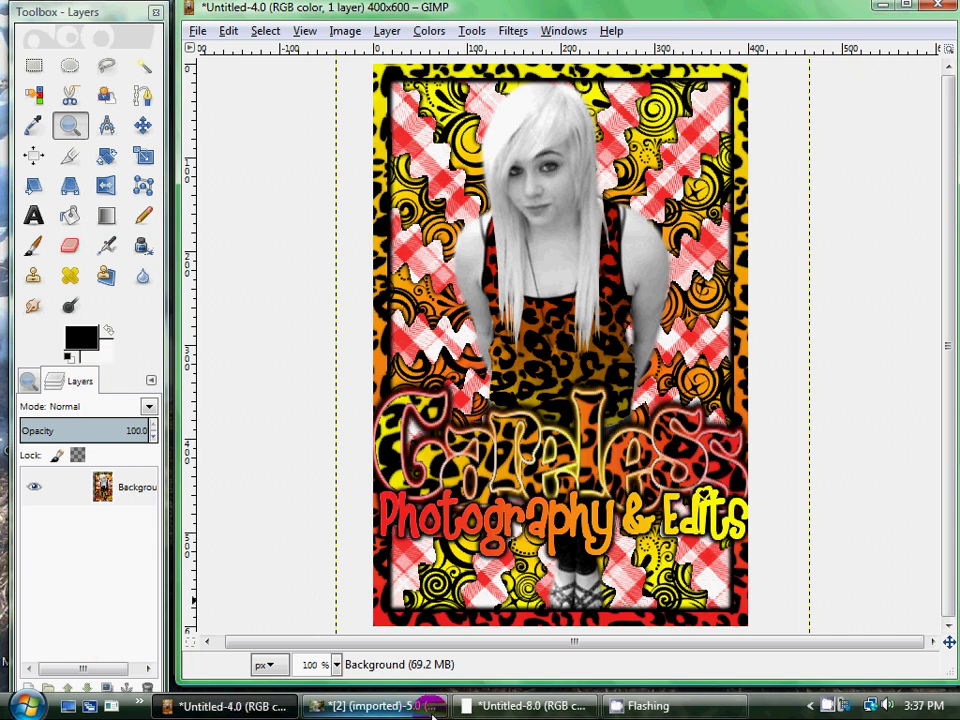
left_click(530, 706)
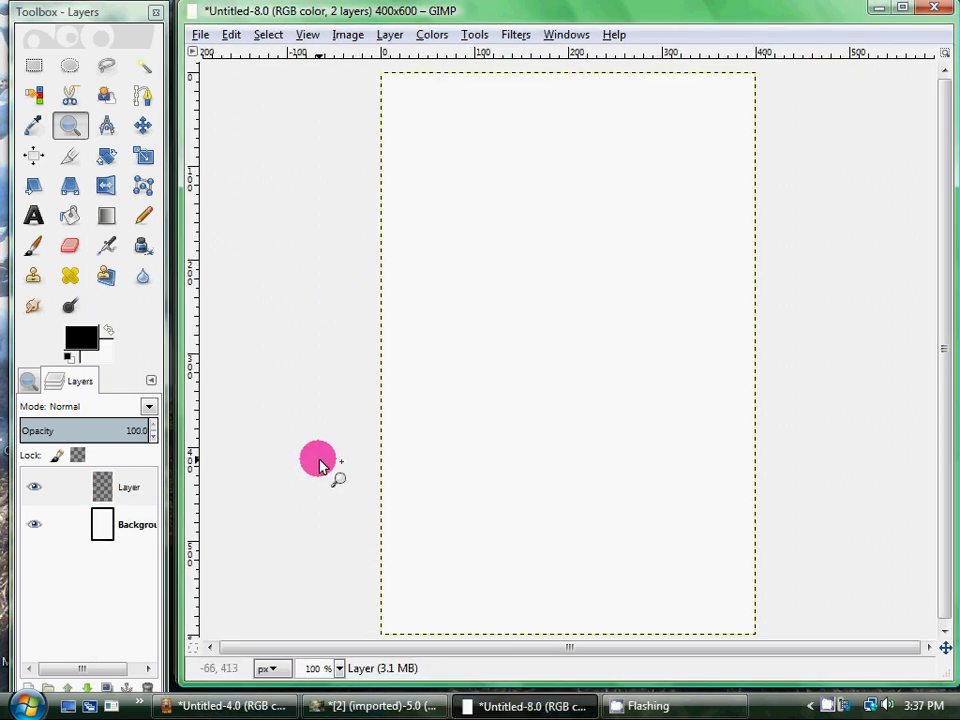
- Fill the Background layer with the Swirls #1 pattern using Bucket Fill in pattern fill mode
left_click(105, 520)
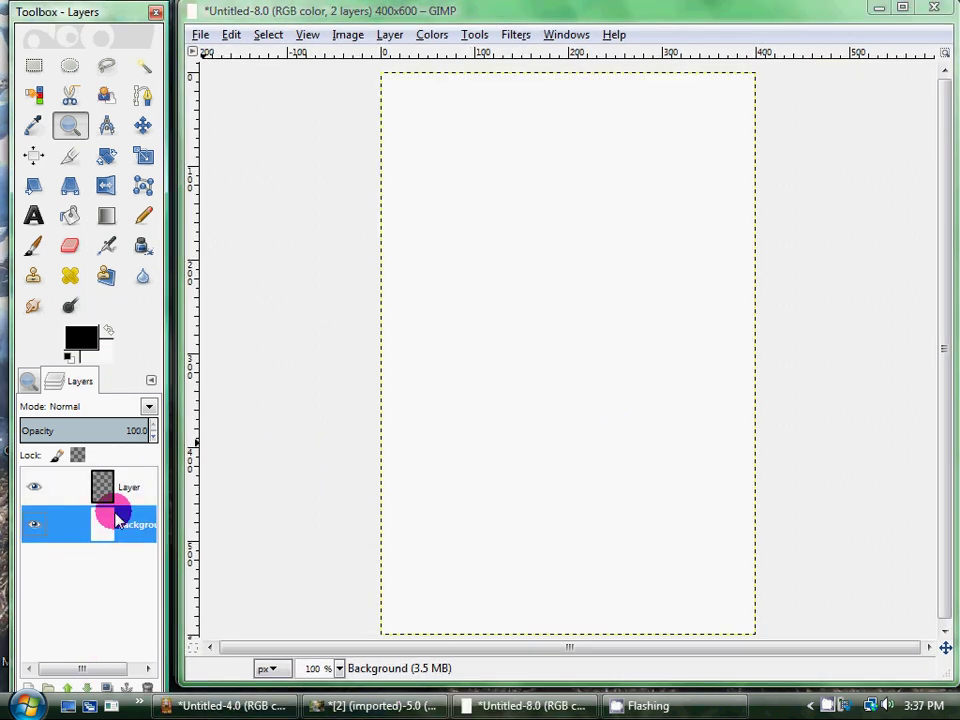
left_click(70, 215)
left_click(28, 381)
left_click(57, 528)
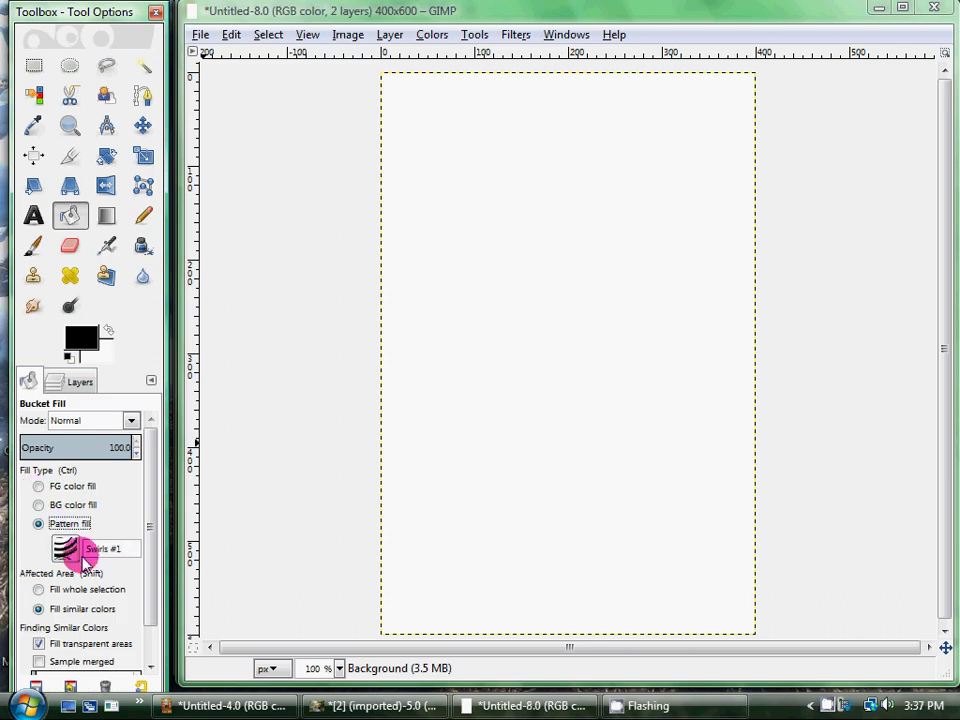
left_click(65, 552)
left_click(155, 527)
left_click(638, 396)
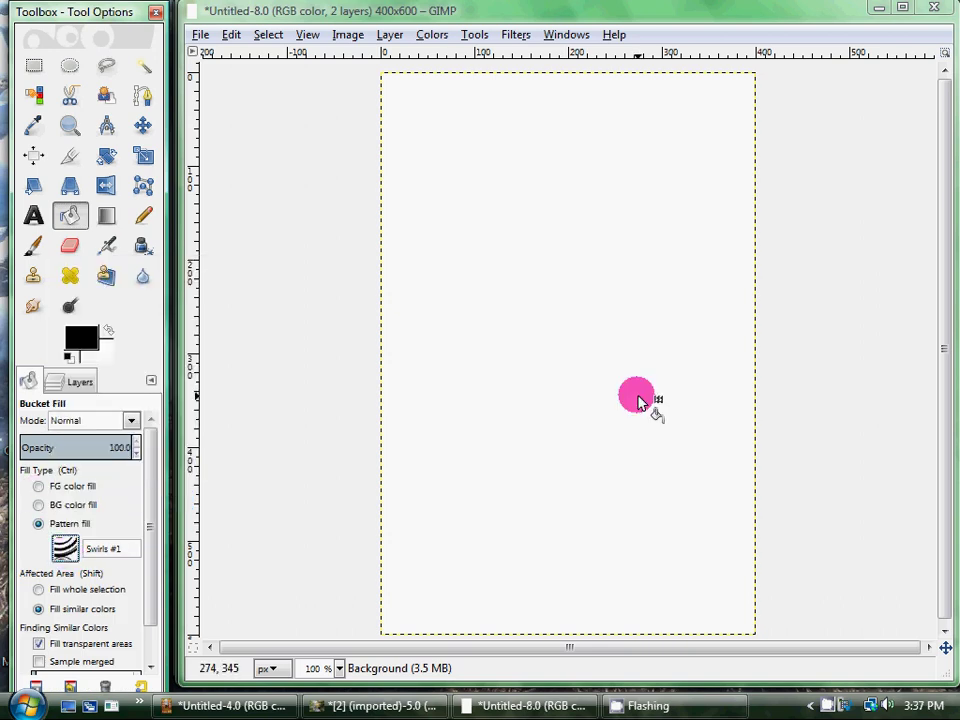
- Make the transparent layer active for the Blend tool and set the foreground color to red and the background color to yellow
left_click(60, 384)
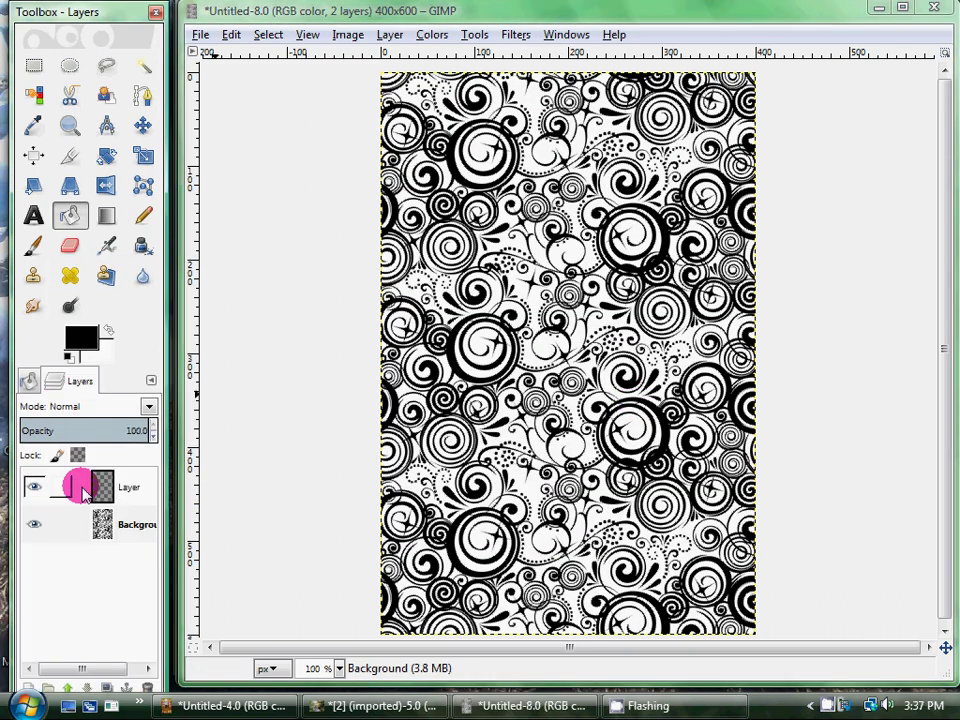
left_click(103, 495)
left_click(107, 214)
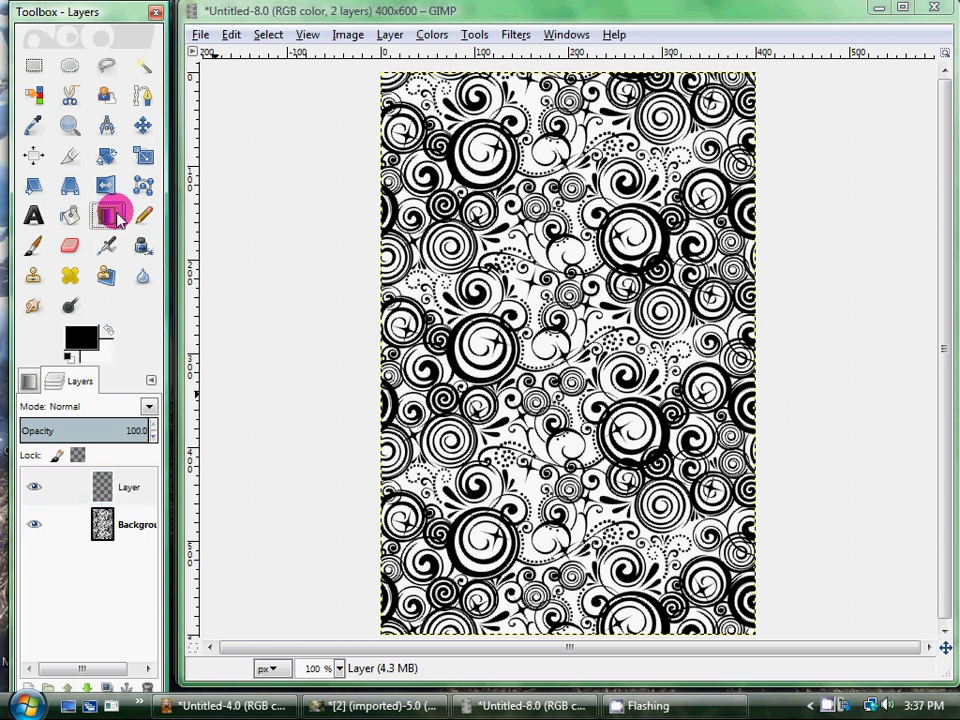
left_click(78, 340)
left_click(396, 514)
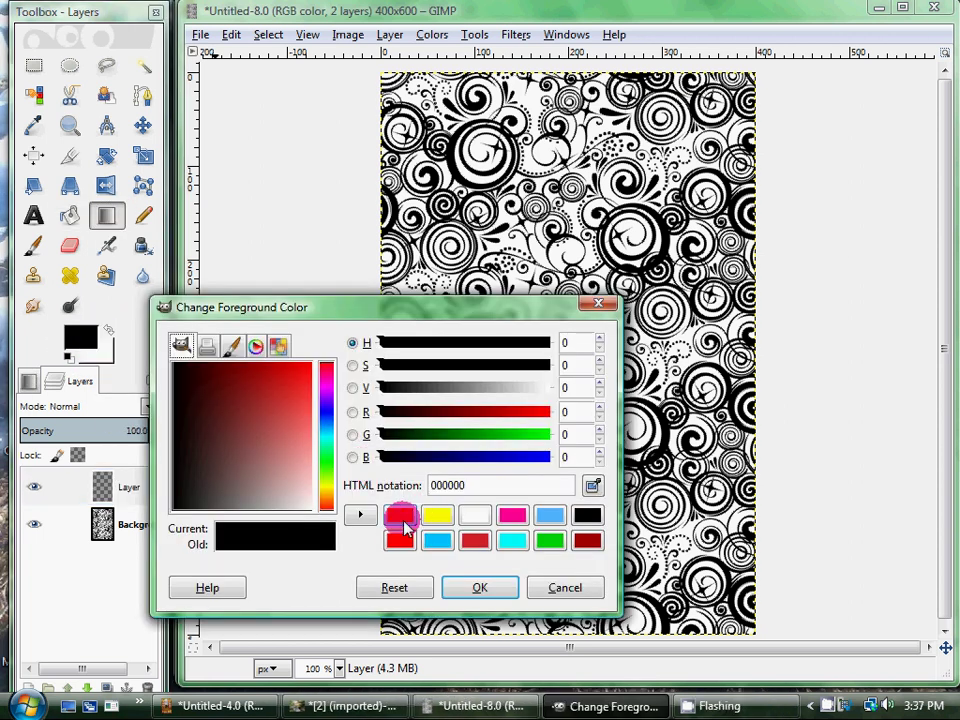
left_click(482, 588)
left_click(102, 346)
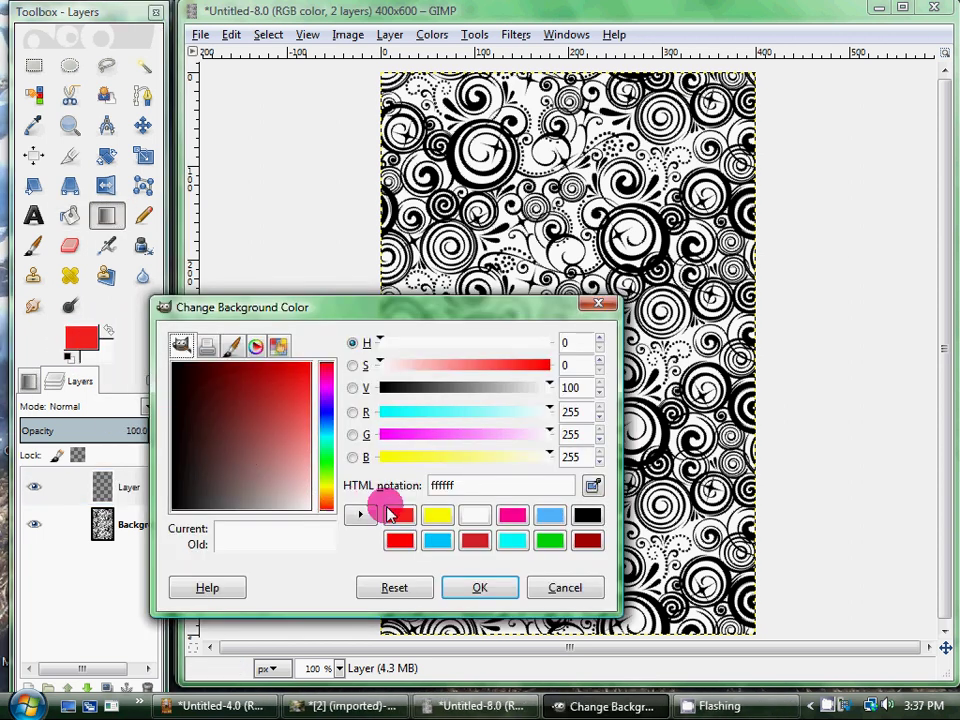
left_click(434, 518)
left_click(480, 587)
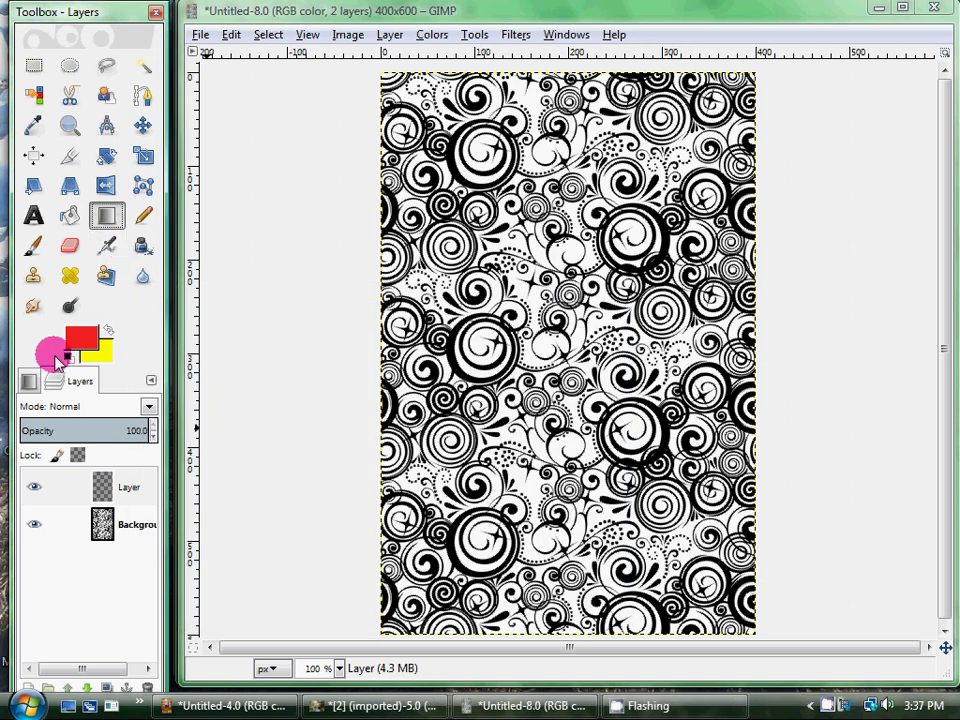
- Try a reversed radial gradient with a yellow centre, drawn from the canvas centre to its lower-left corner, and undo it
left_click(28, 380)
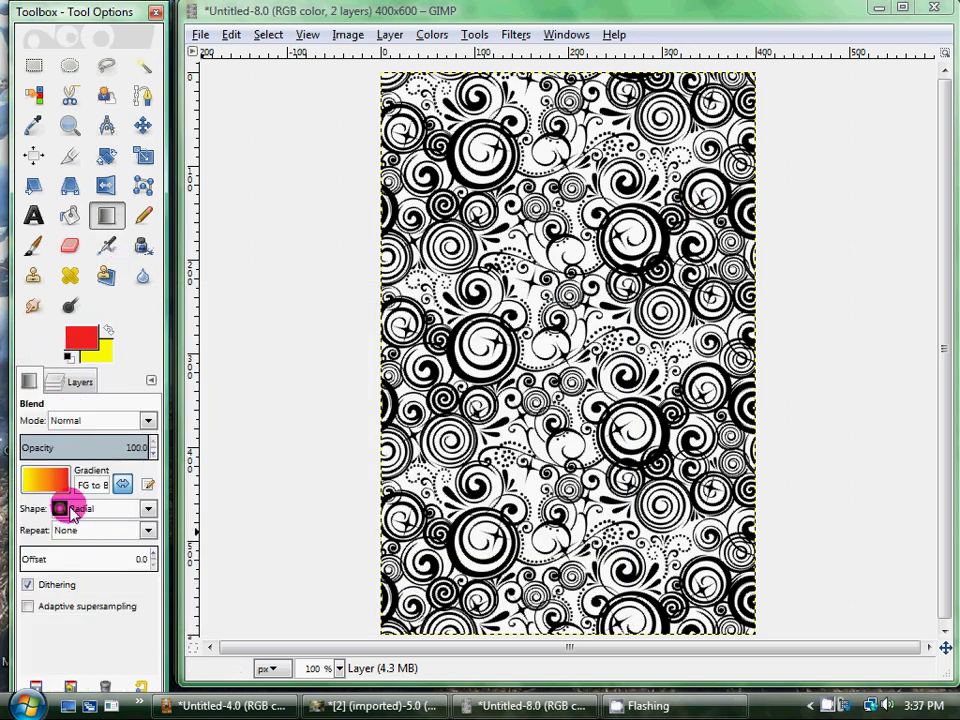
left_click(72, 514)
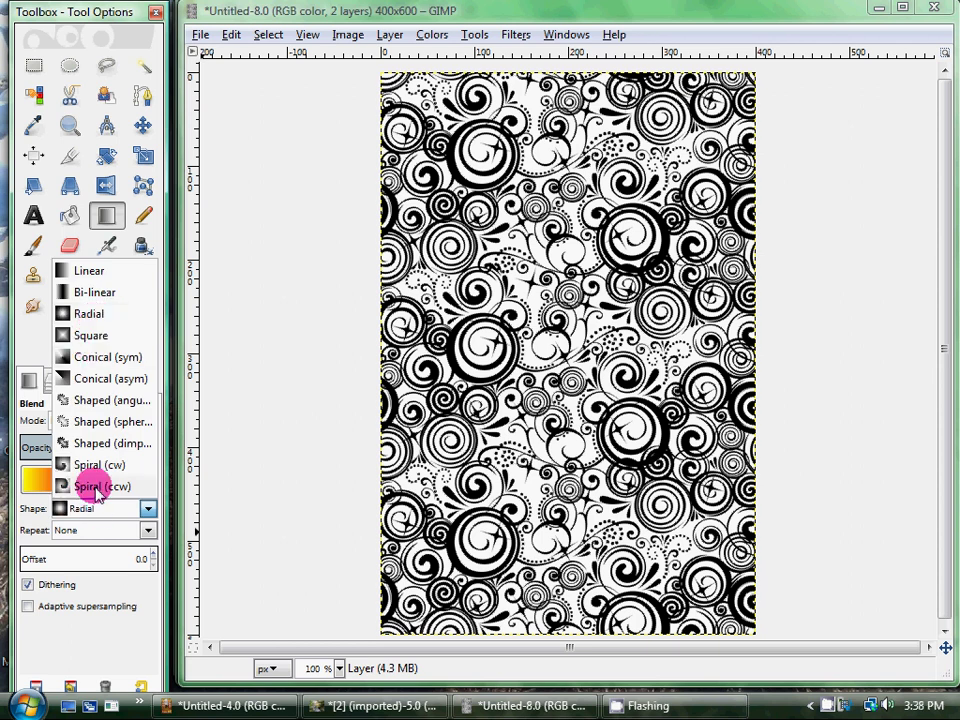
left_click(96, 512)
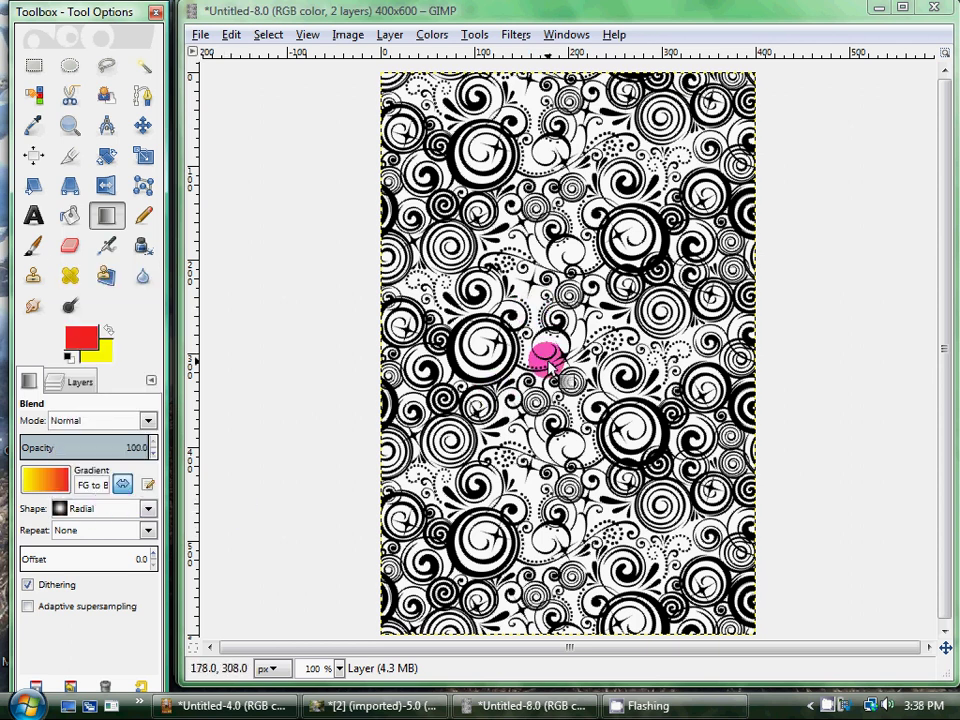
left_click_drag(569, 357, 381, 636)
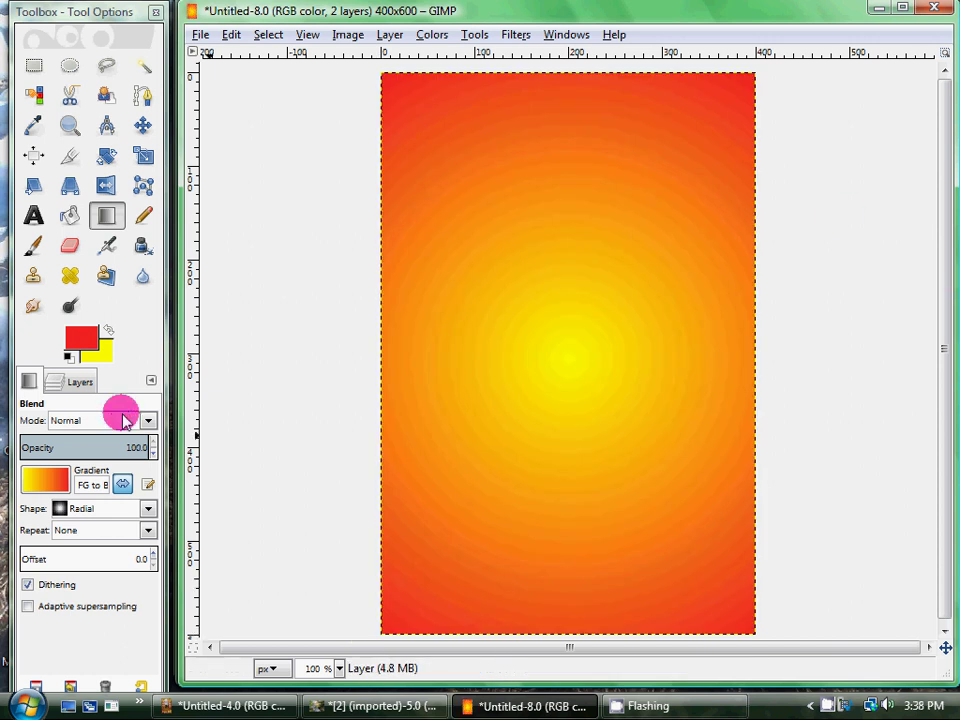
left_click(231, 34)
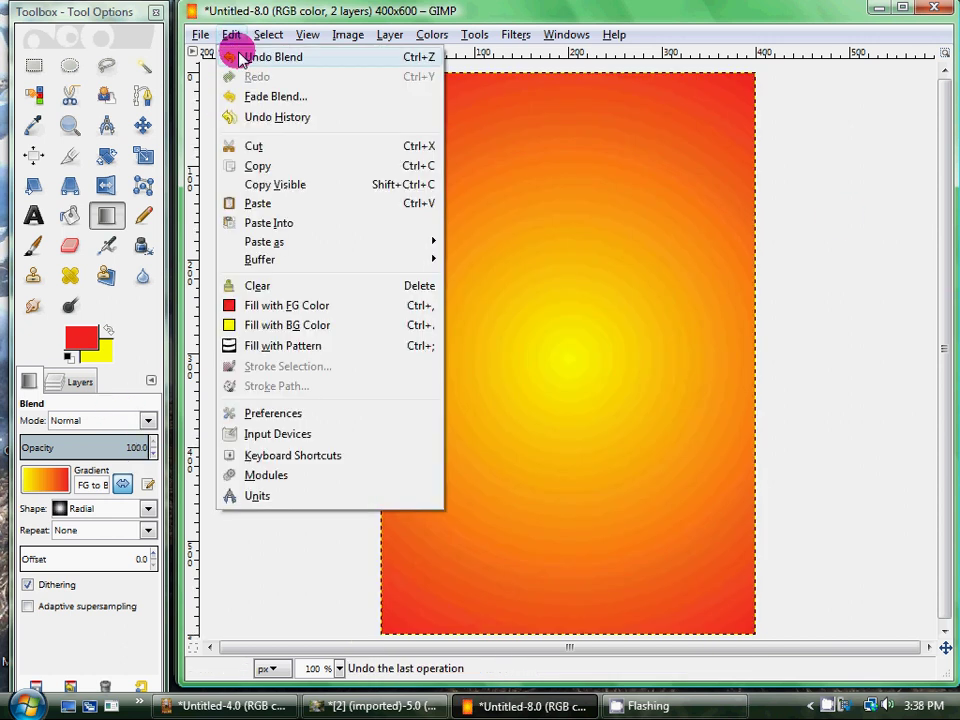
left_click(231, 56)
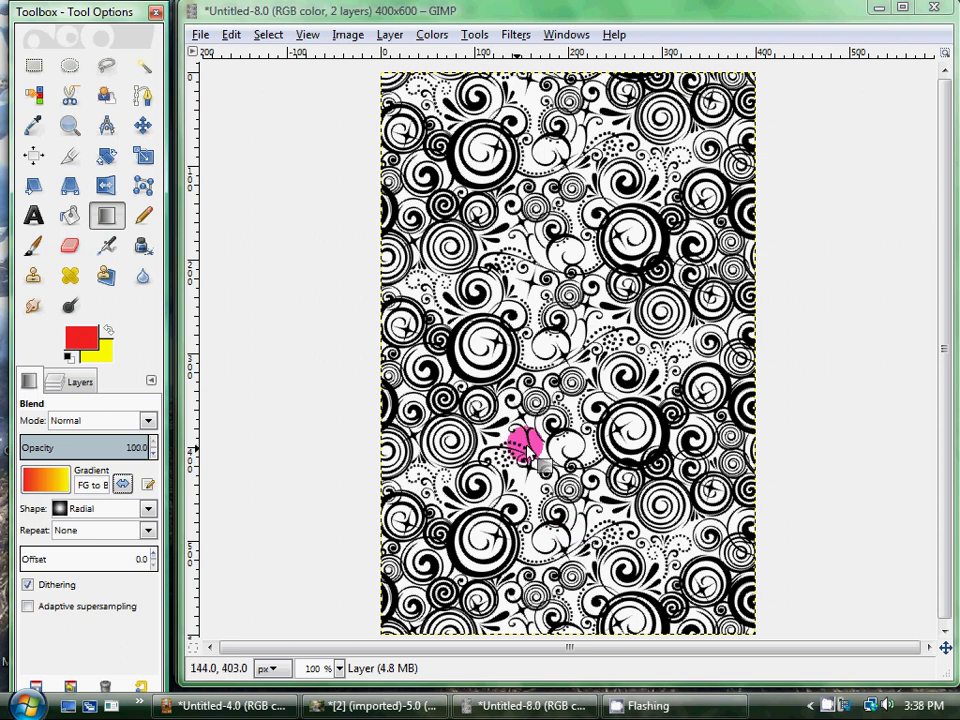
- Draw a non-reversed radial gradient from red at the canvas centre to yellow at the lower-left corner, and set its layer mode to Multiply
left_click_drag(562, 352, 381, 640)
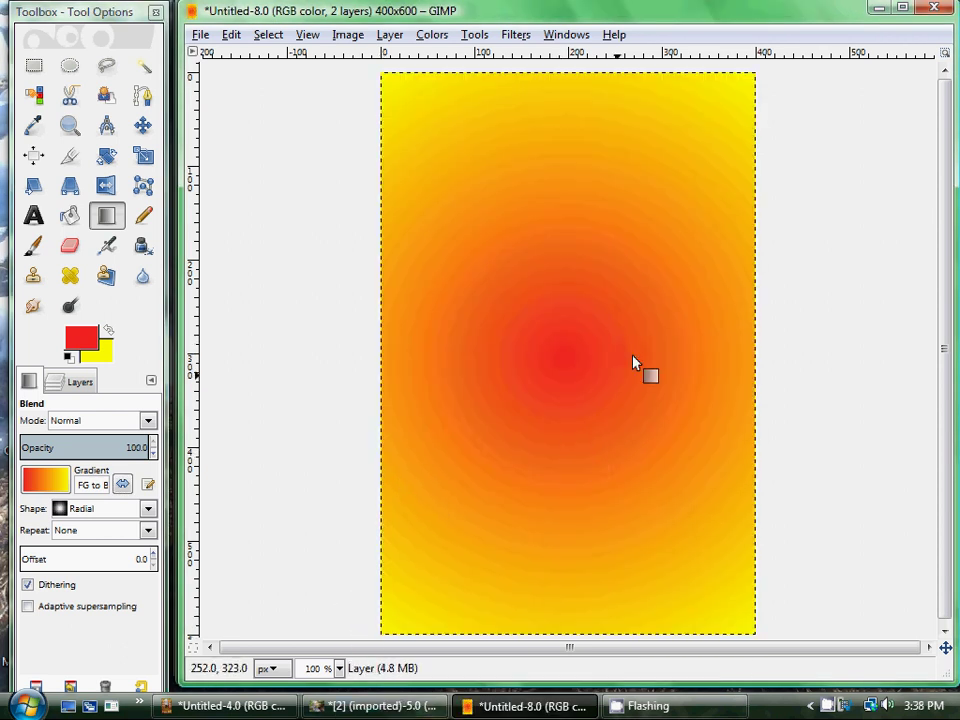
left_click(60, 380)
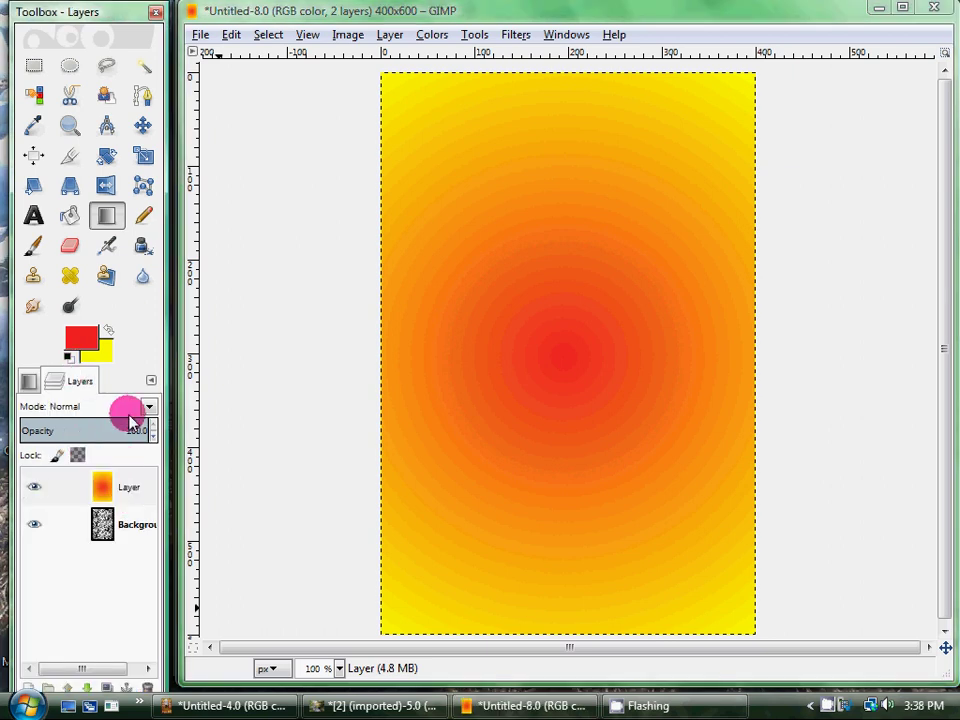
left_click(147, 406)
left_click(106, 166)
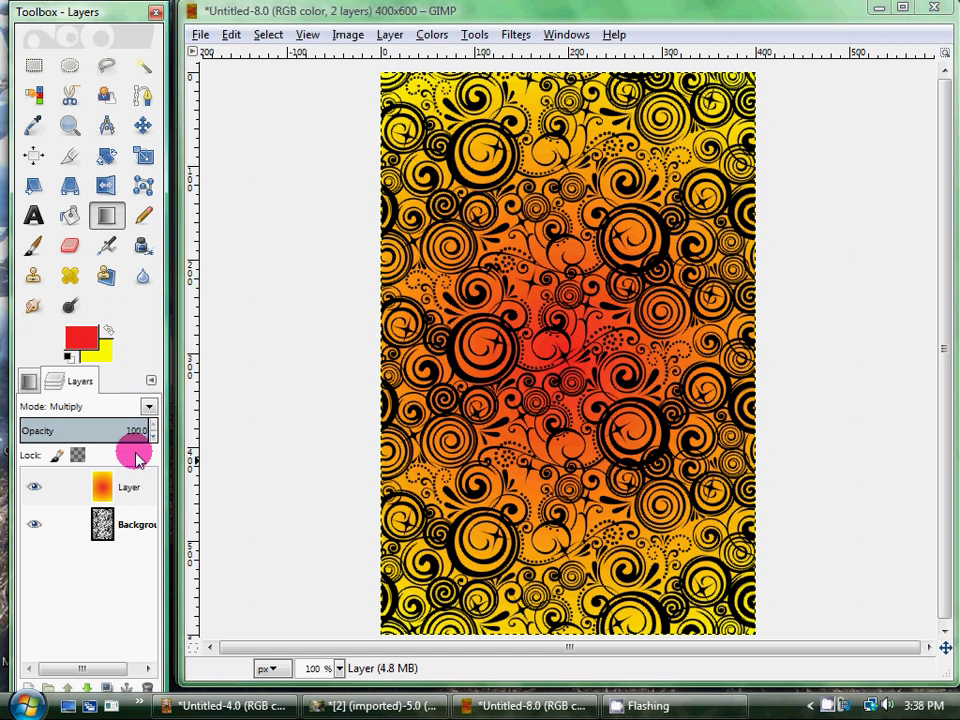
- Compare the swirl pattern with and without the gradient layer by toggling that layer's visibility off and on
left_click(124, 492)
left_click(538, 498)
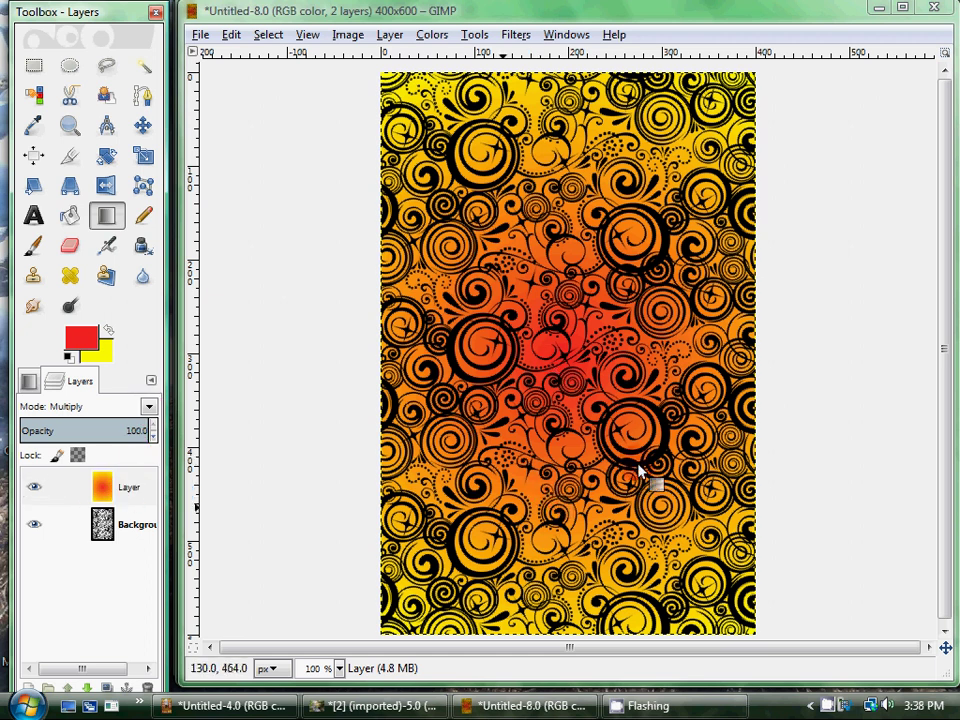
left_click(148, 528)
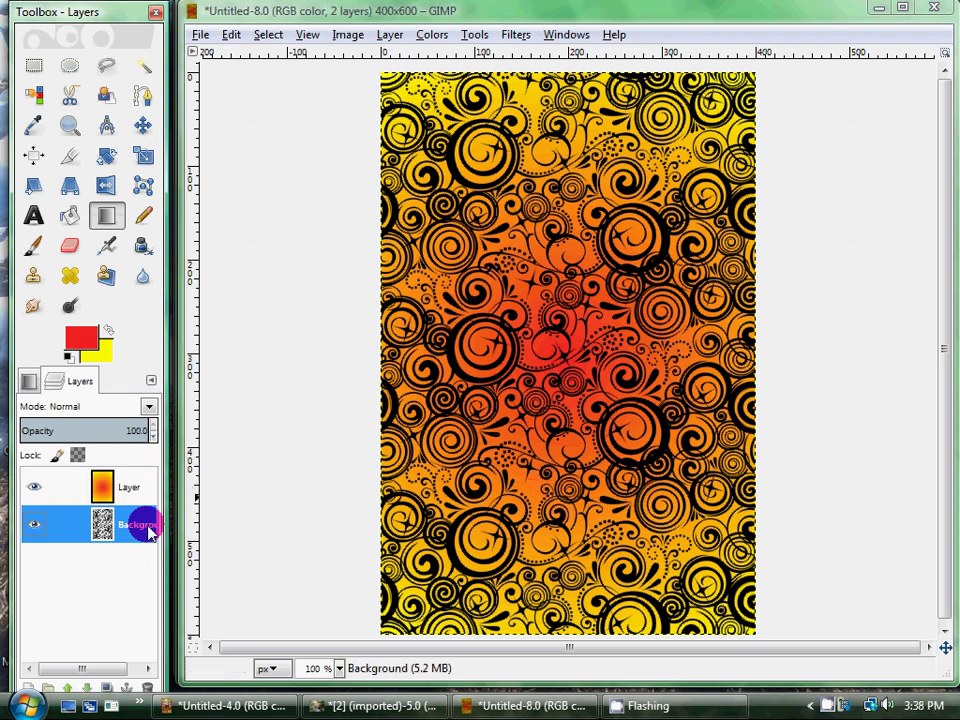
left_click(34, 487)
left_click(34, 487)
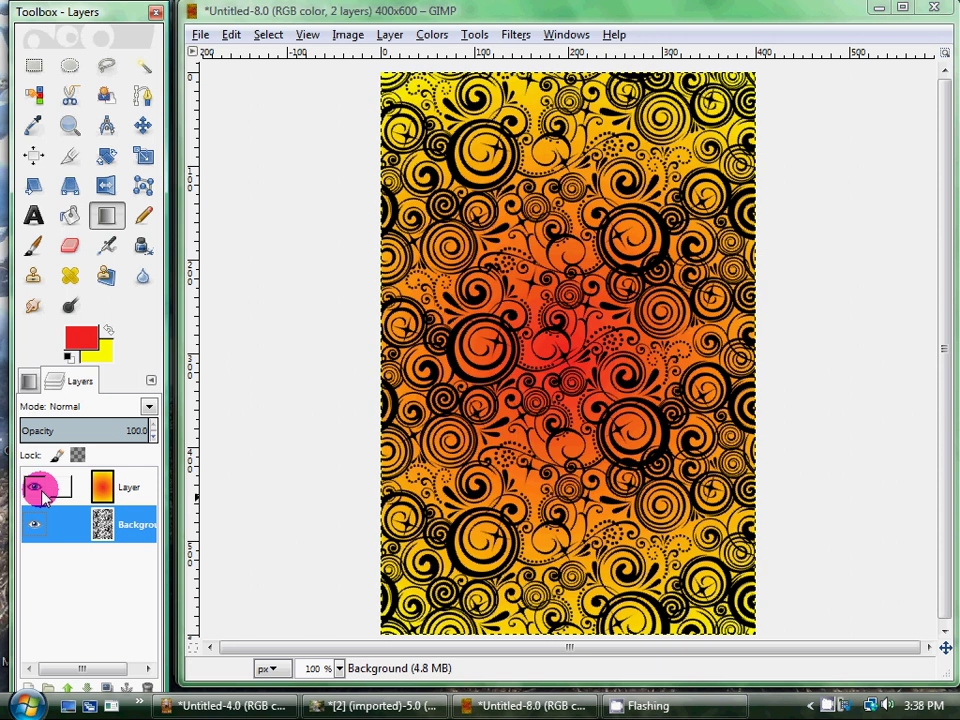
- Merge the gradient layer down into the background and add three transparent 400 × 600 px layers above it
right_click(78, 480)
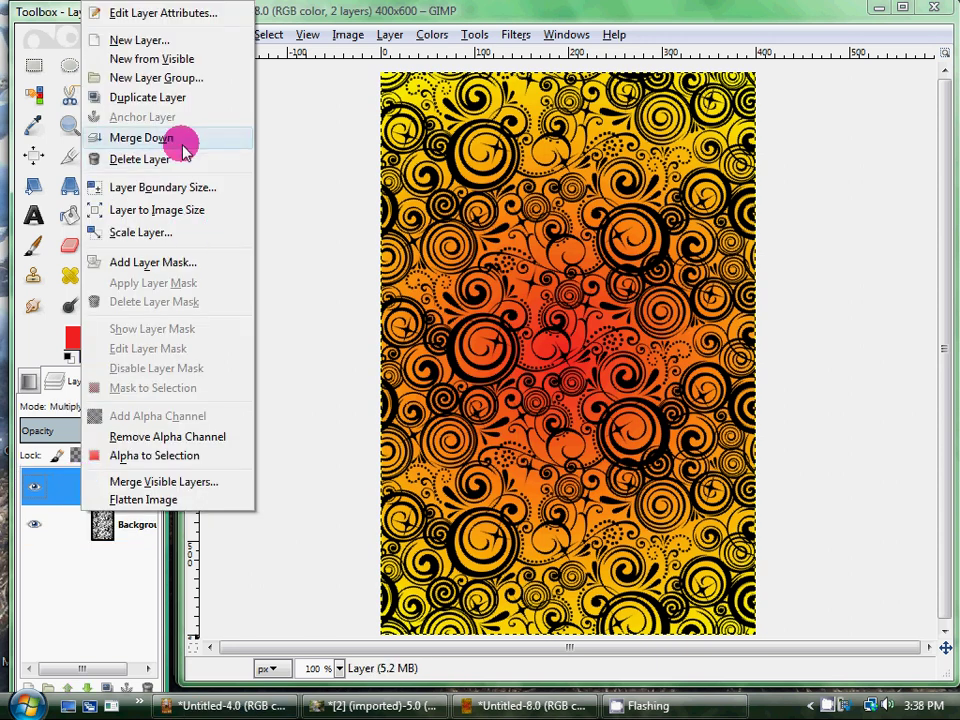
left_click(141, 138)
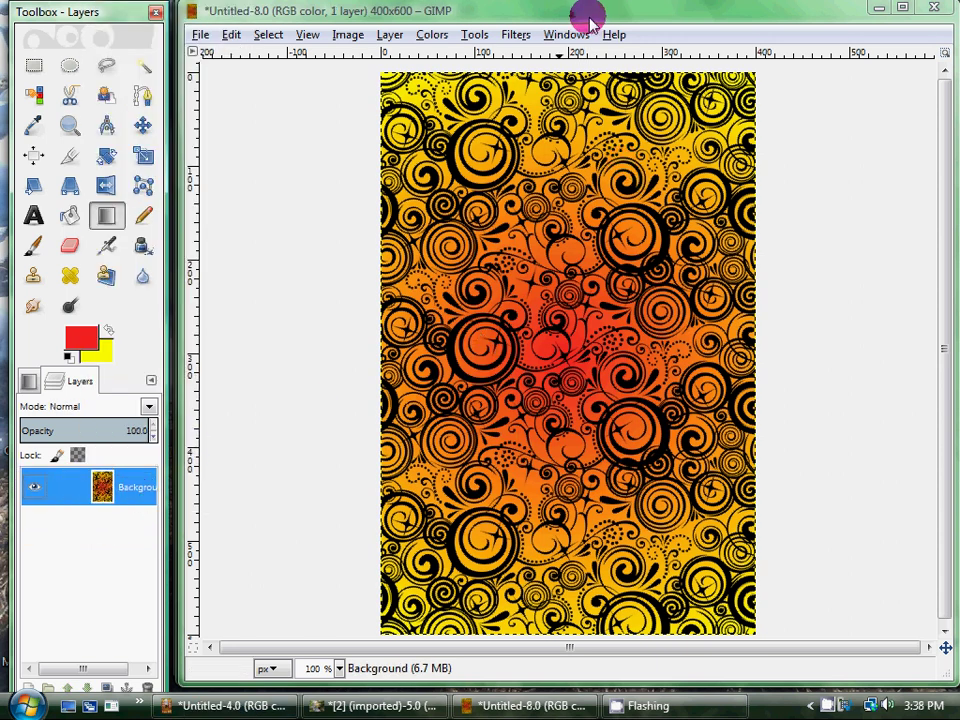
left_click(390, 35)
left_click(373, 56)
left_click(390, 35)
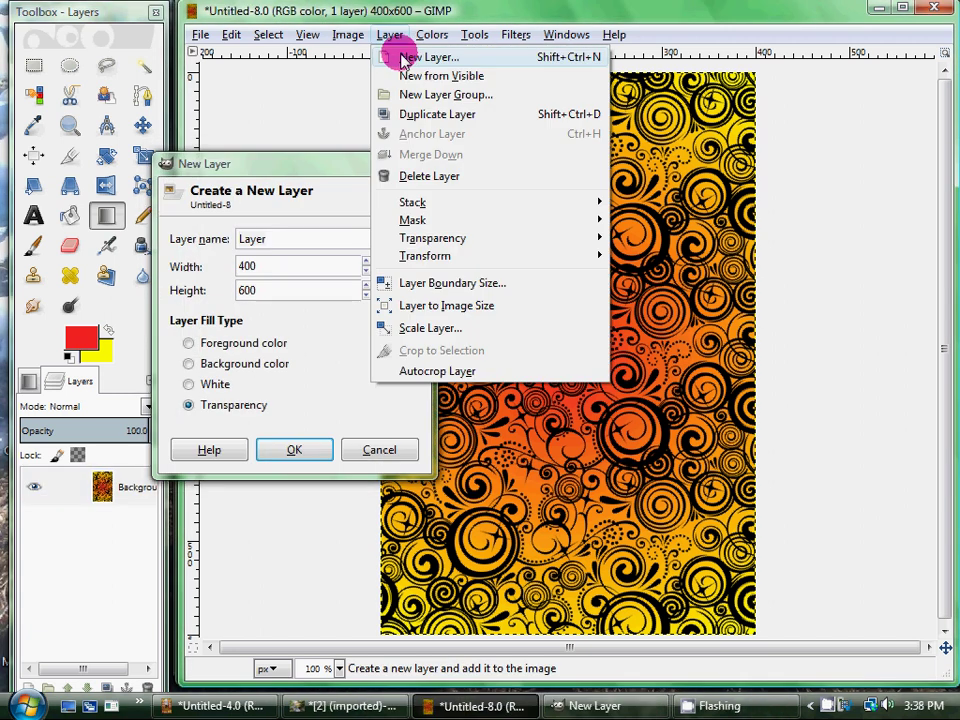
left_click(373, 56)
left_click(404, 38)
left_click(404, 55)
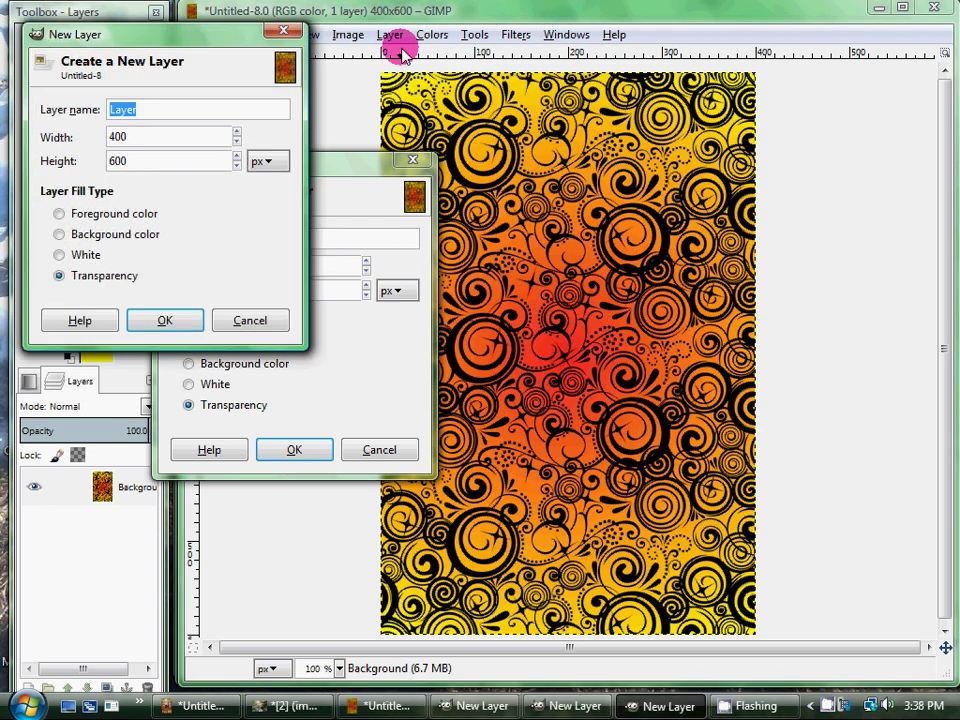
left_click(160, 320)
left_click(160, 320)
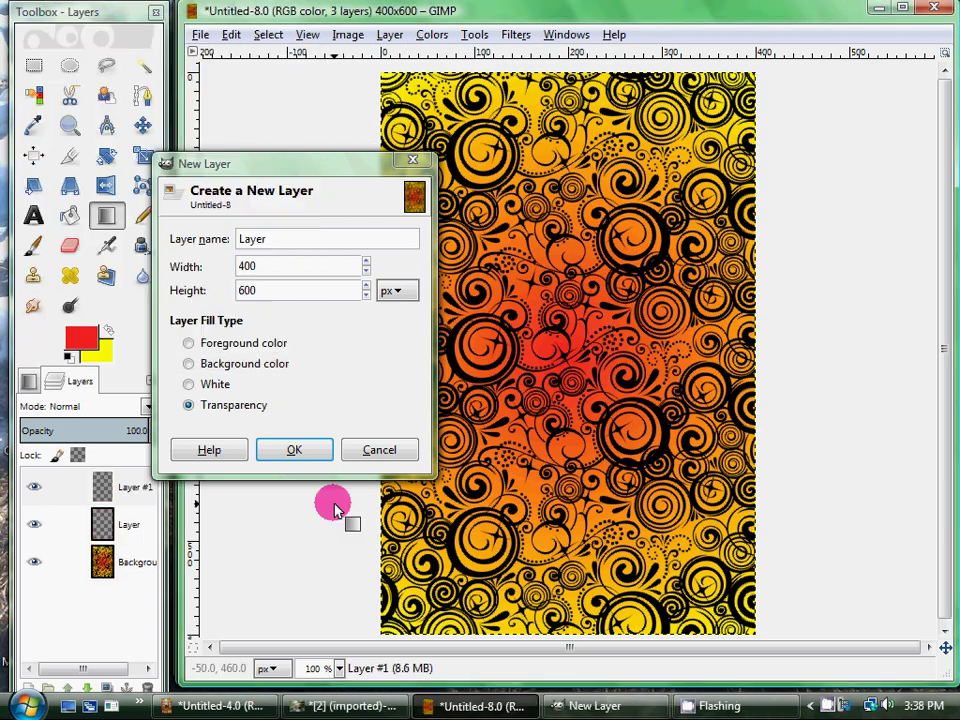
left_click(294, 450)
- Make the lowest transparent layer active and set Bucket Fill to a pattern fill with the Plaid pattern
left_click(92, 562)
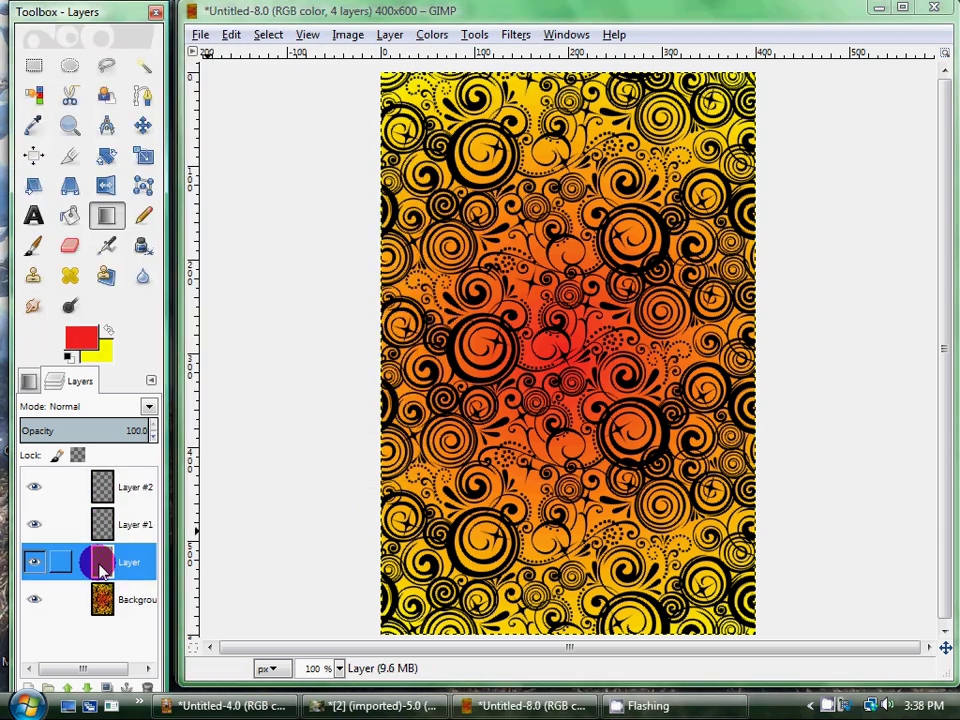
left_click(27, 382)
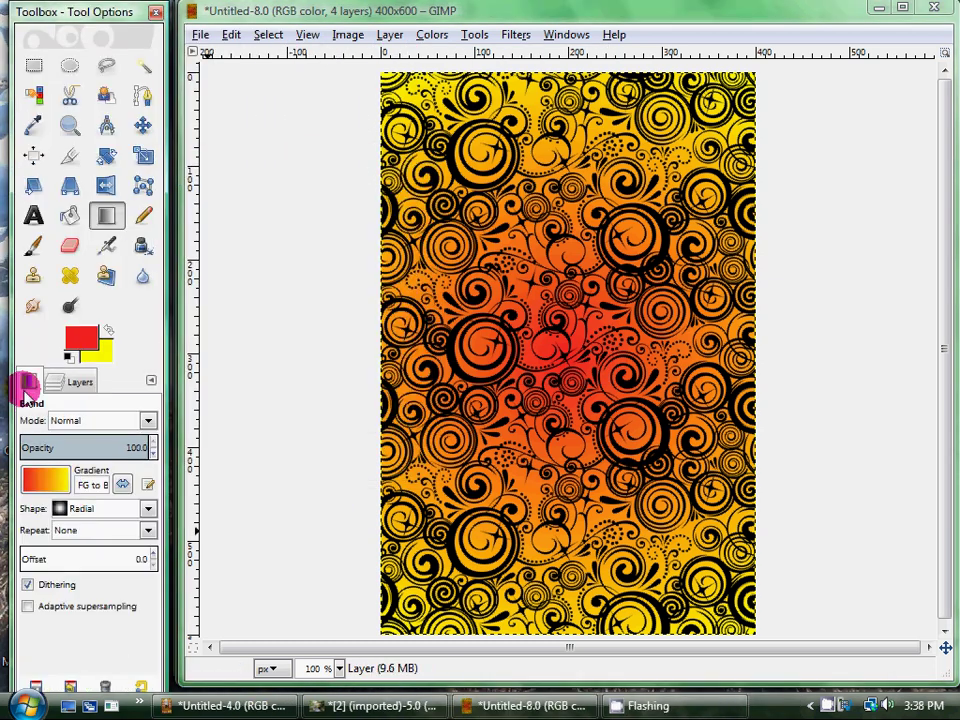
left_click(78, 220)
left_click(38, 523)
left_click(65, 548)
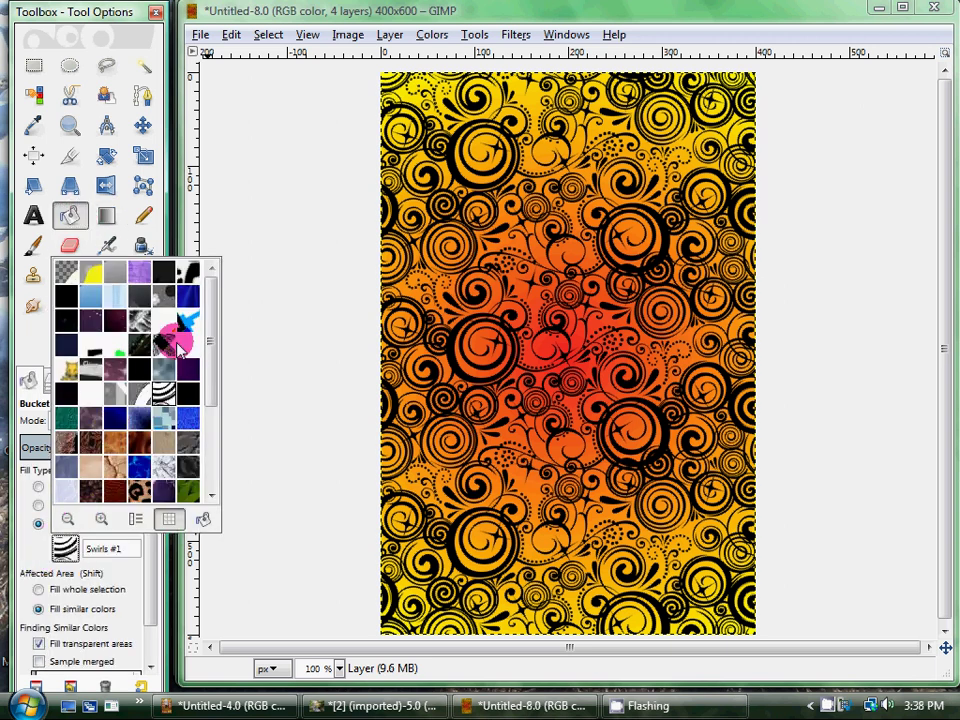
left_click(165, 352)
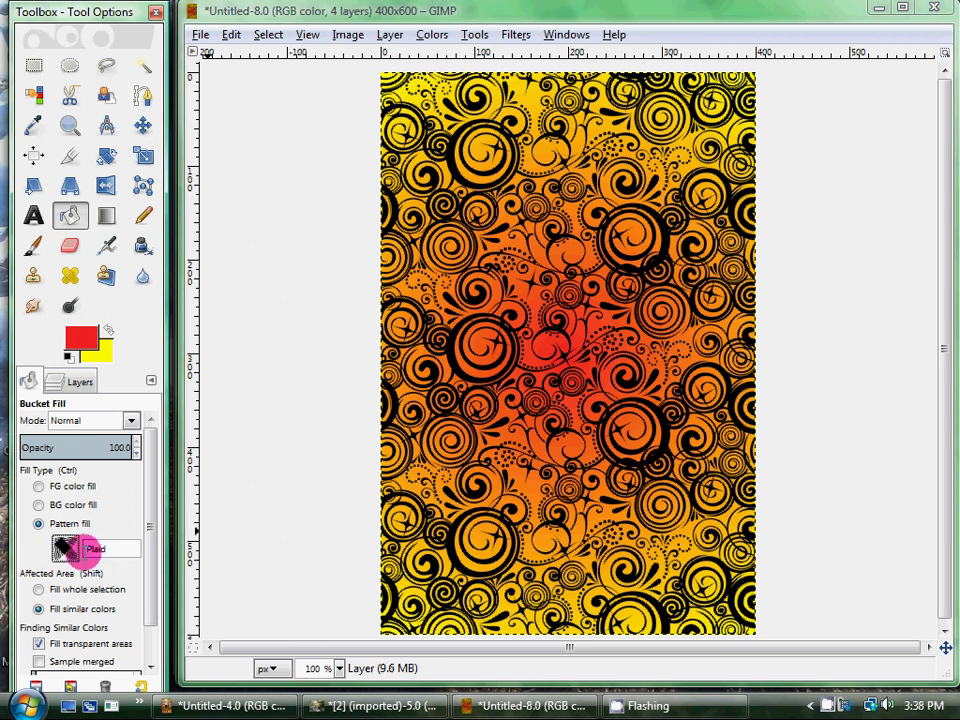
- Stamp the Vector Wave paintbrush once on the lowest transparent layer, near the middle of the canvas's upper half
left_click(32, 244)
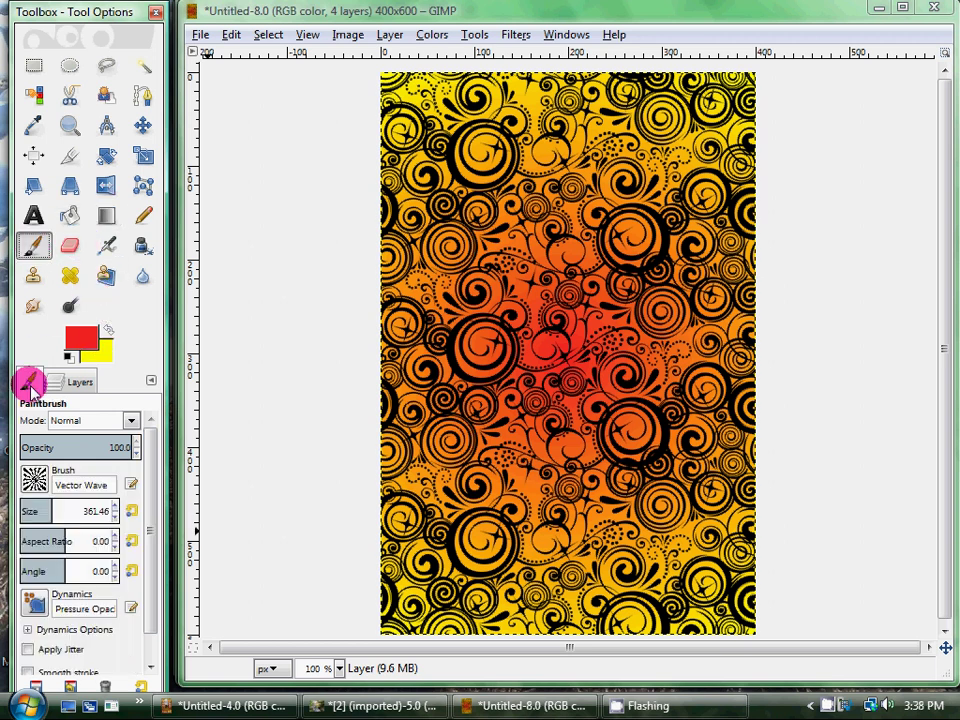
left_click(36, 480)
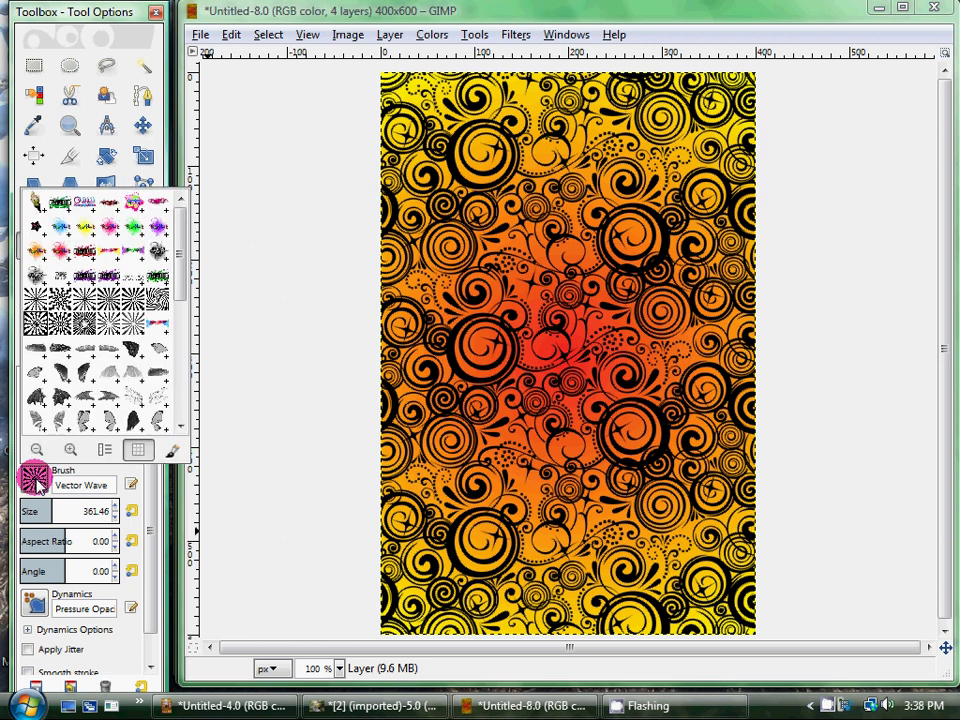
left_click(36, 480)
left_click(79, 382)
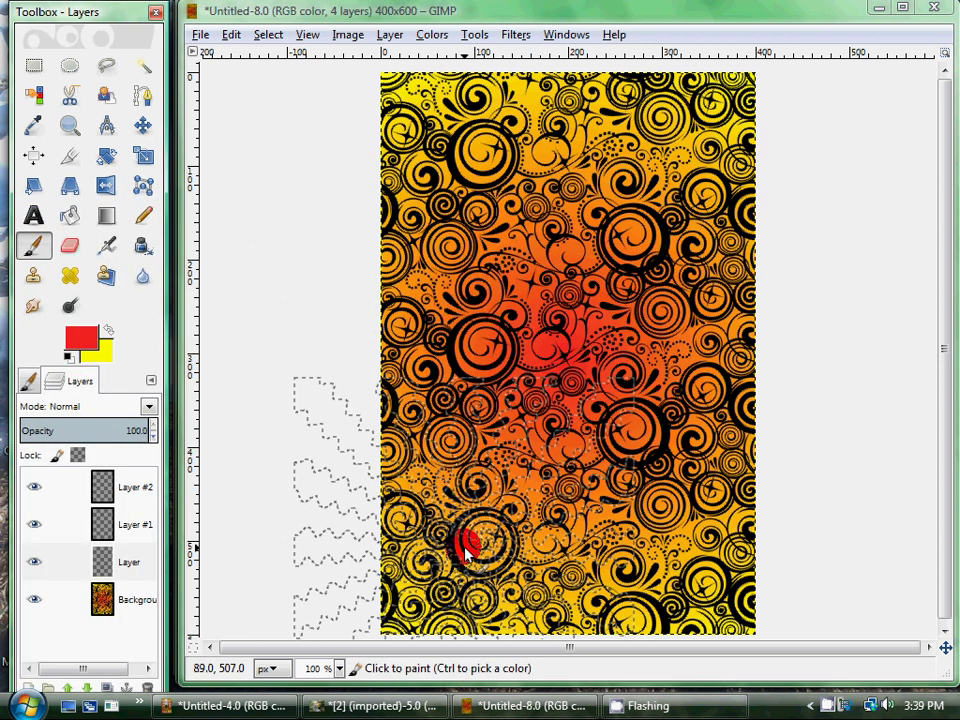
left_click(553, 244)
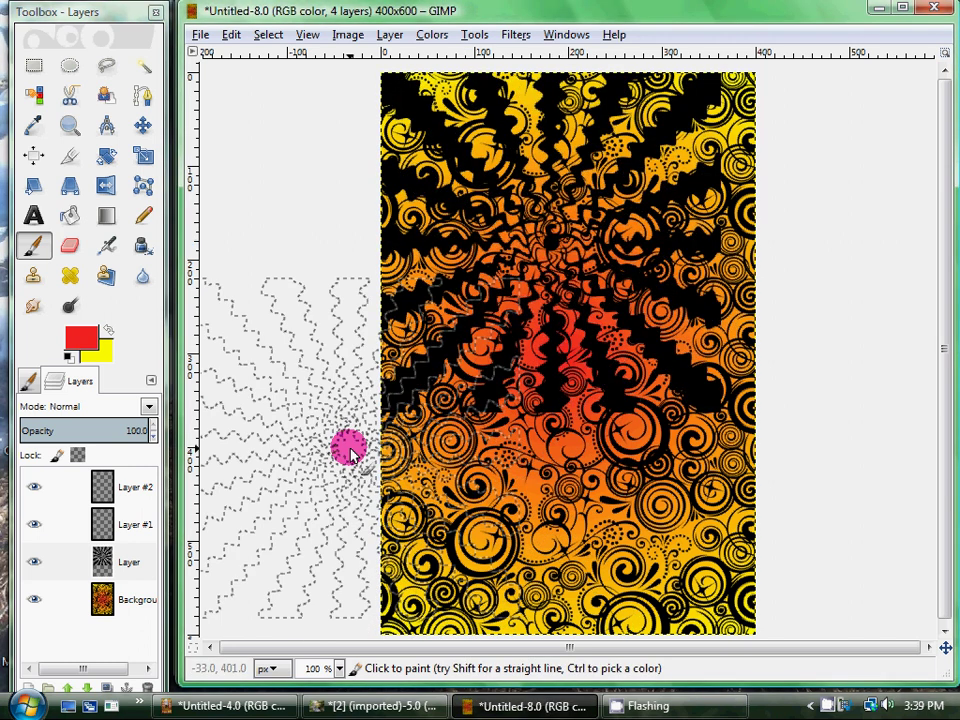
- Scale the wavy burst layer to about 501 × 1022 px, extending past every canvas edge with the burst centred on the canvas
left_click(143, 157)
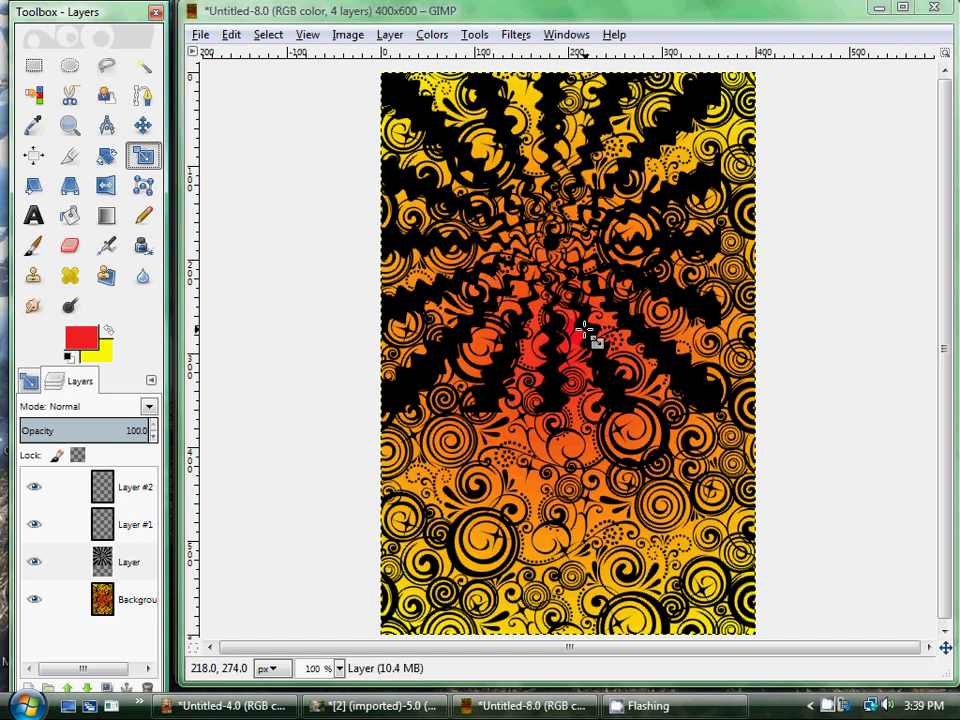
left_click(660, 506)
left_click_drag(664, 493, 675, 716)
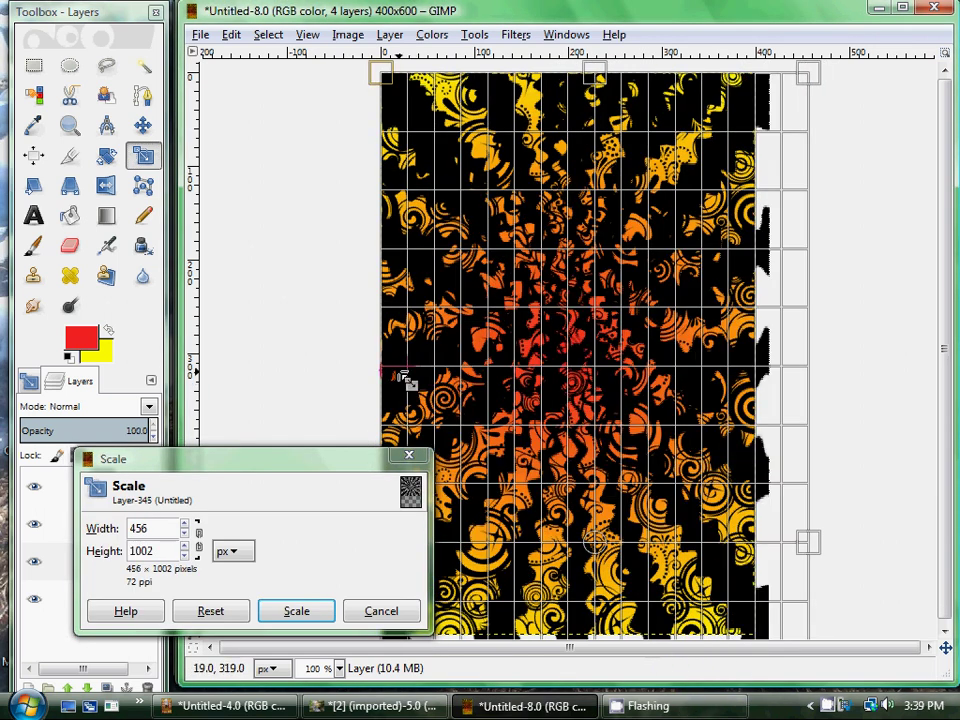
left_click_drag(404, 380, 385, 378)
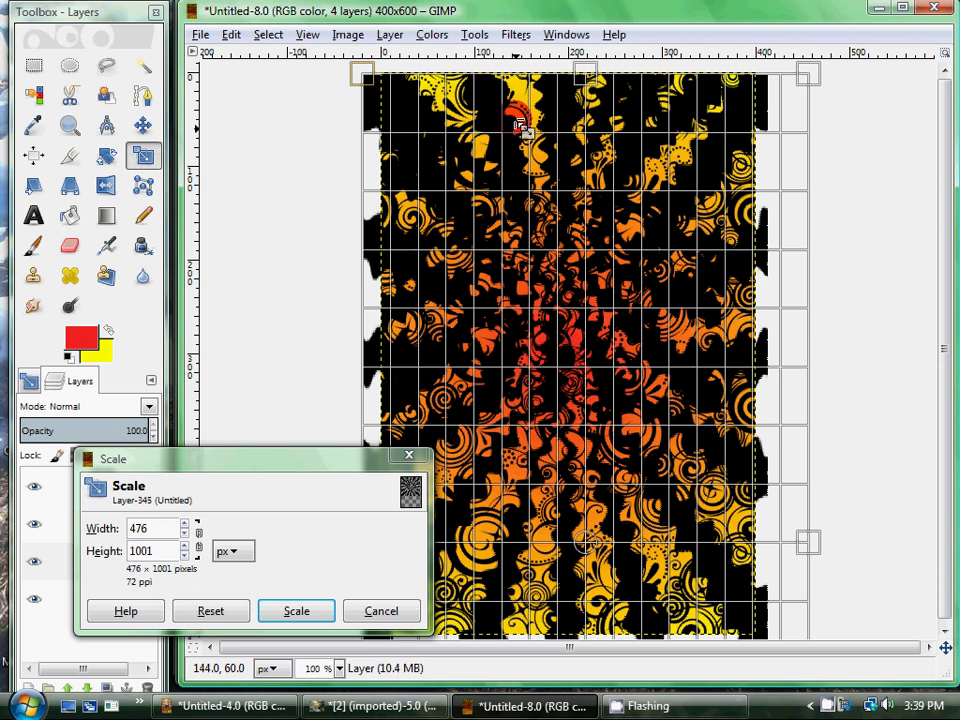
left_click_drag(520, 125, 515, 94)
left_click_drag(808, 372, 817, 369)
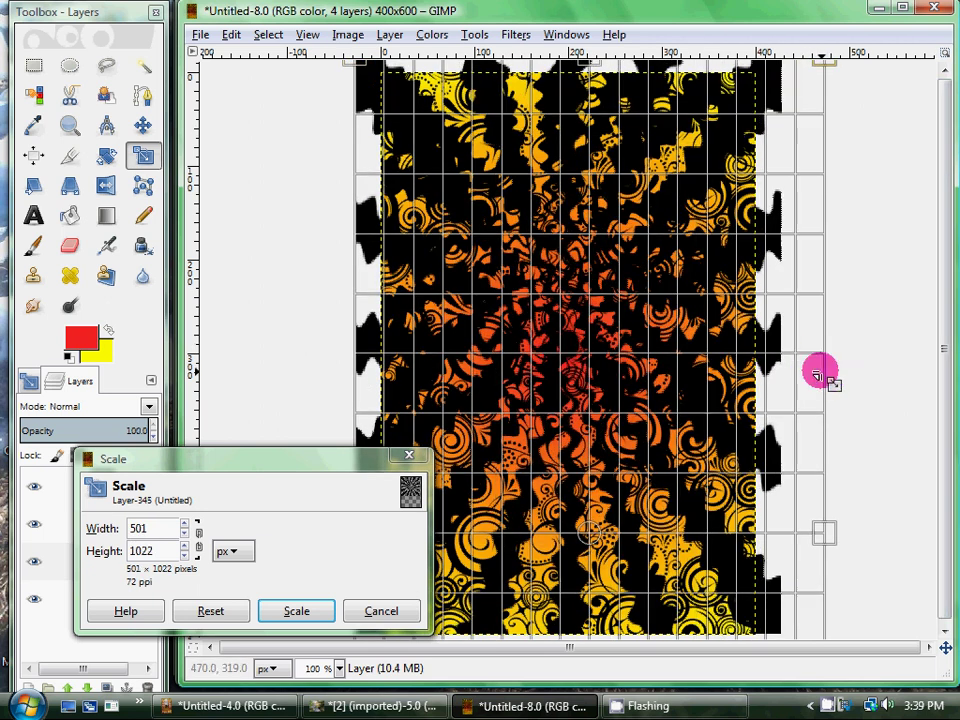
left_click(297, 611)
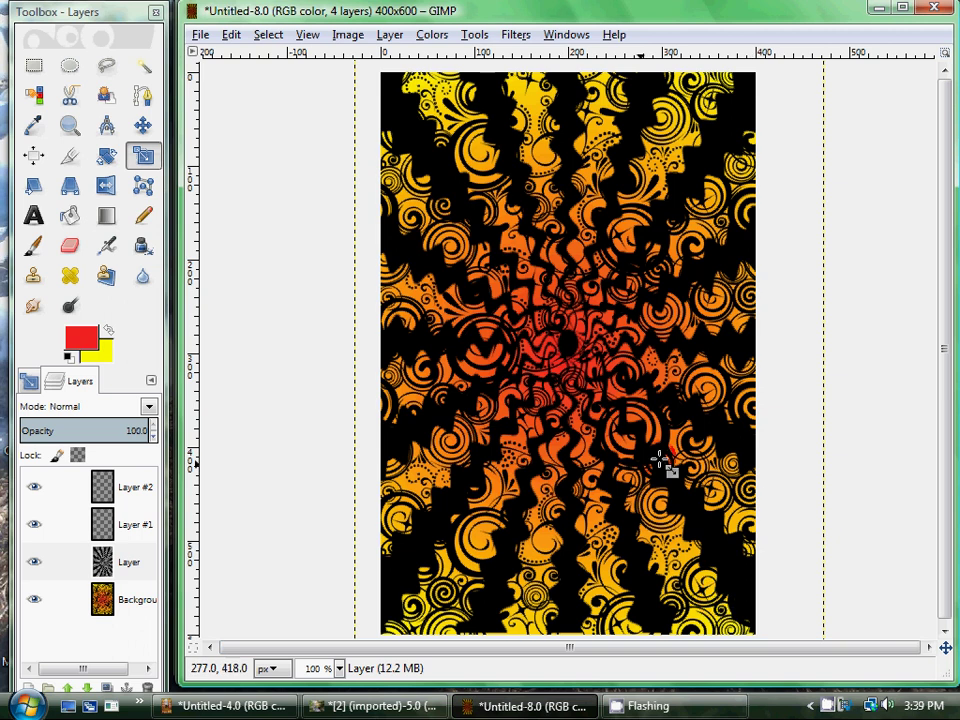
- Turn the burst layer's alpha into a selection and fill it with the Plaid pattern on Layer #1
mouse_move(128, 561)
left_mouse_down()
mouse_move(141, 522)
mouse_move(136, 560)
left_mouse_up()
right_click(136, 563)
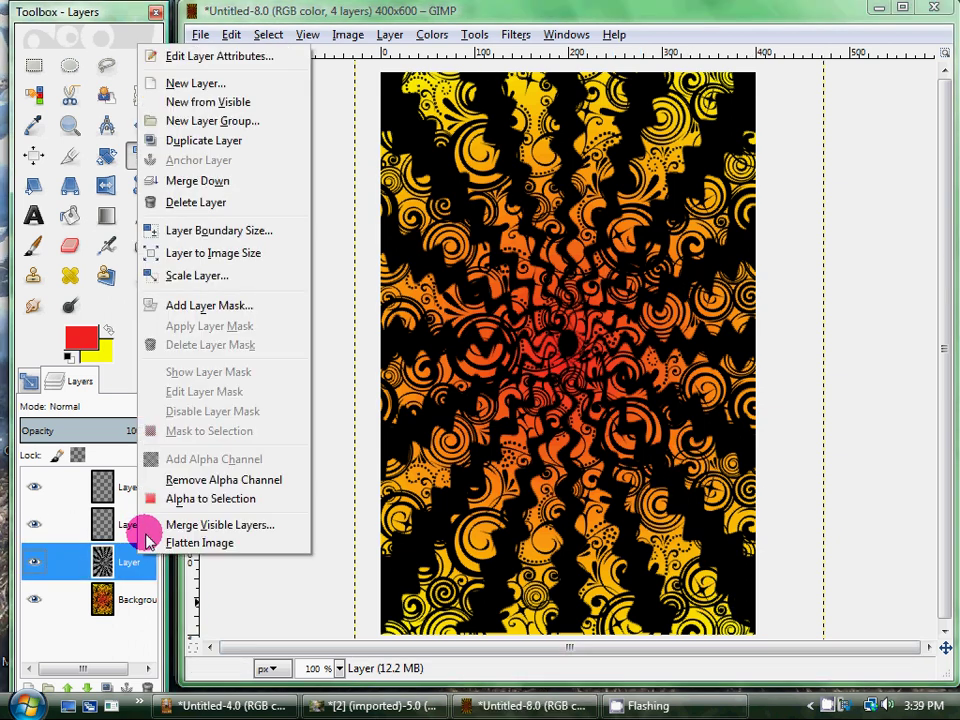
left_click(251, 497)
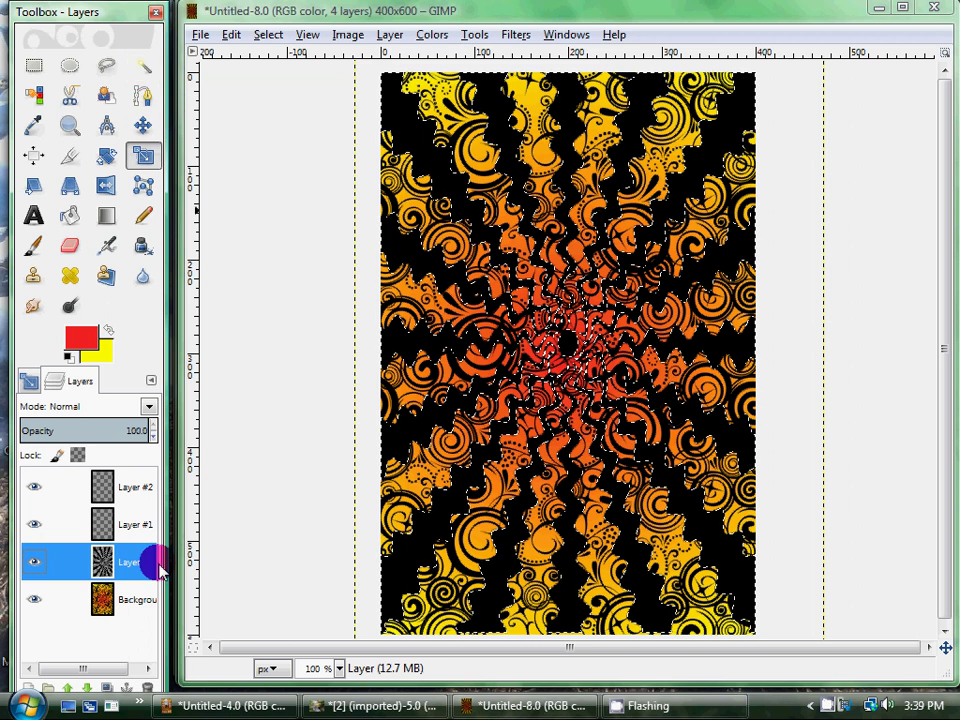
left_click(80, 525)
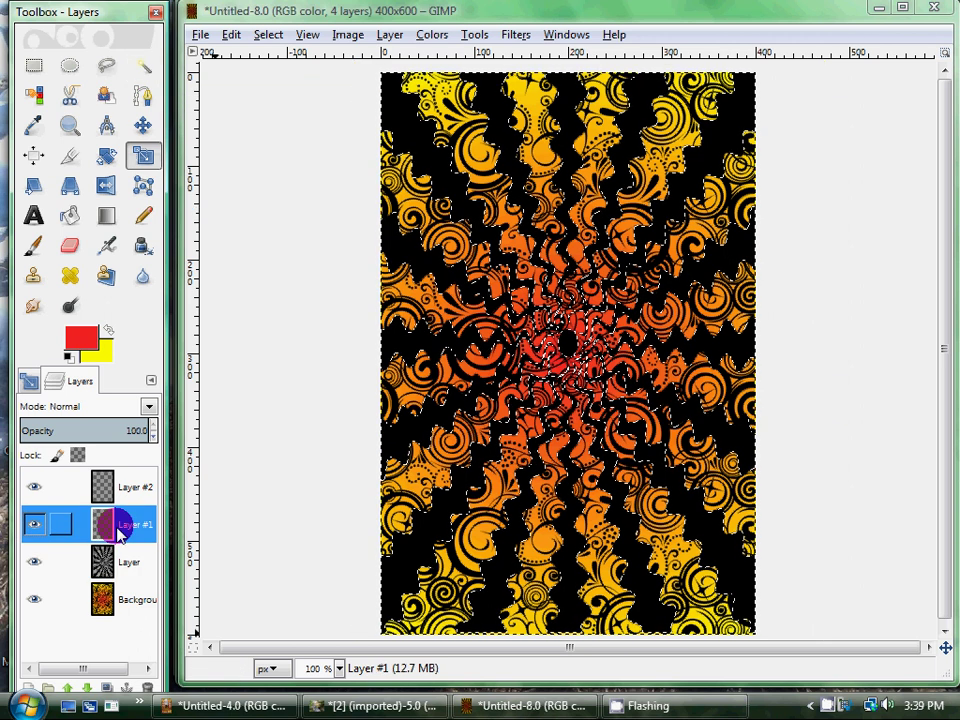
left_click(70, 228)
left_click(413, 343)
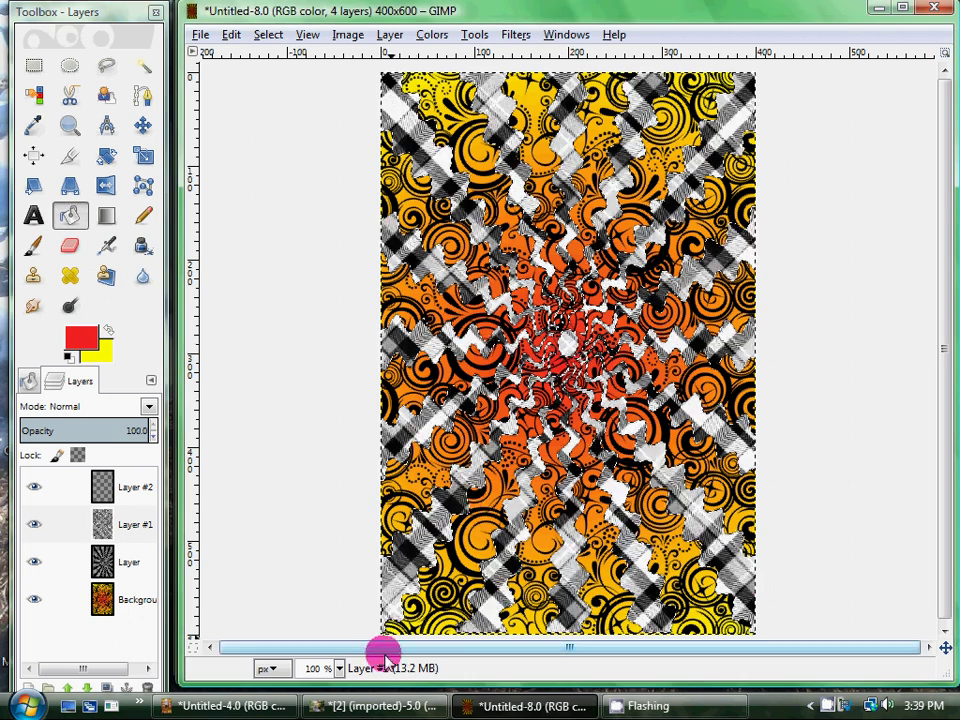
- Switch Bucket Fill to the foreground color and fill the burst selection with red on Layer #2
left_click(24, 381)
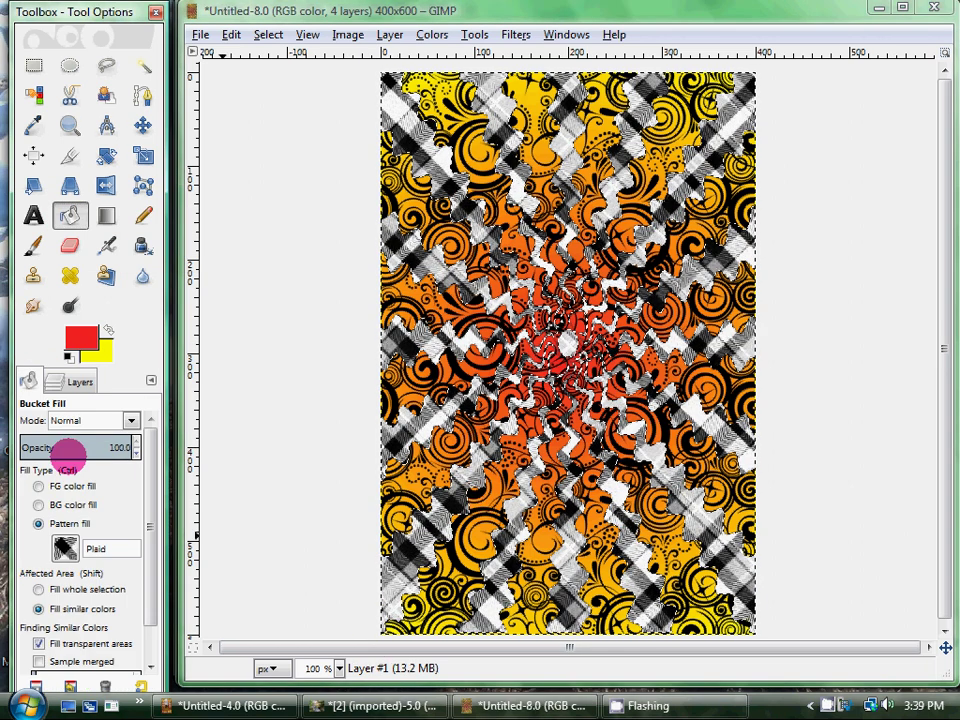
left_click(70, 486)
left_click(76, 381)
left_click(139, 488)
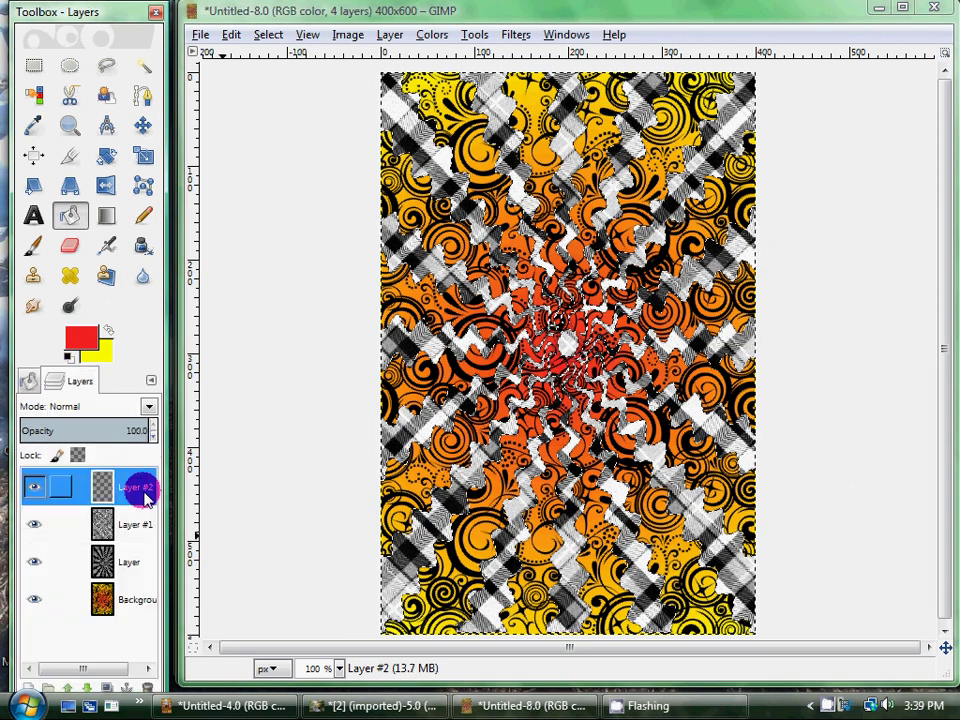
left_click(427, 343)
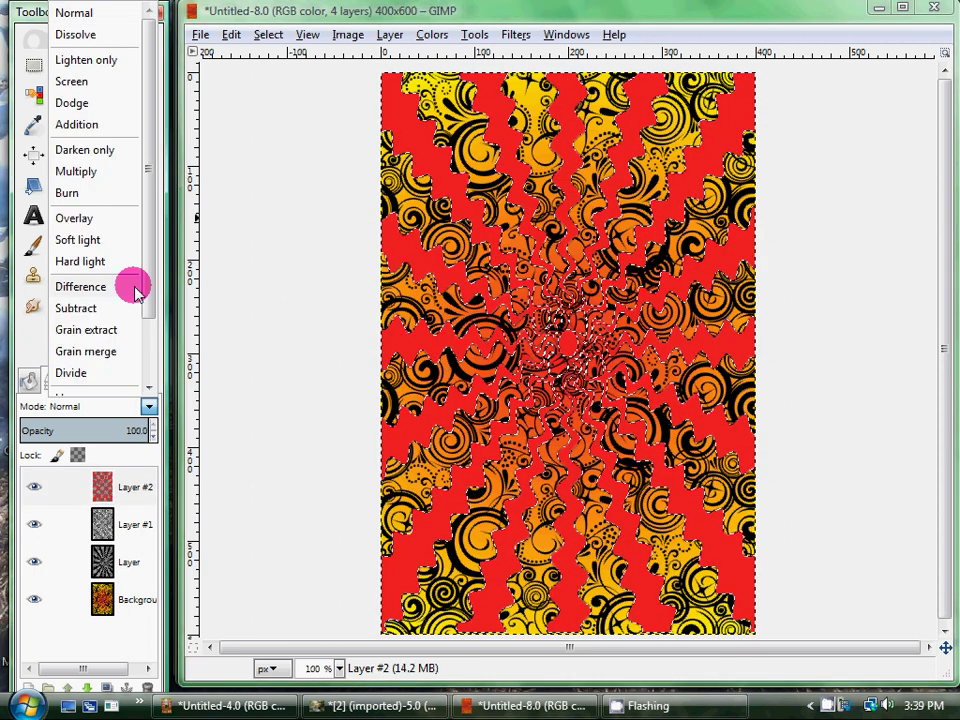
- Try the Multiply and Overlay modes on the red burst layer
left_click(117, 178)
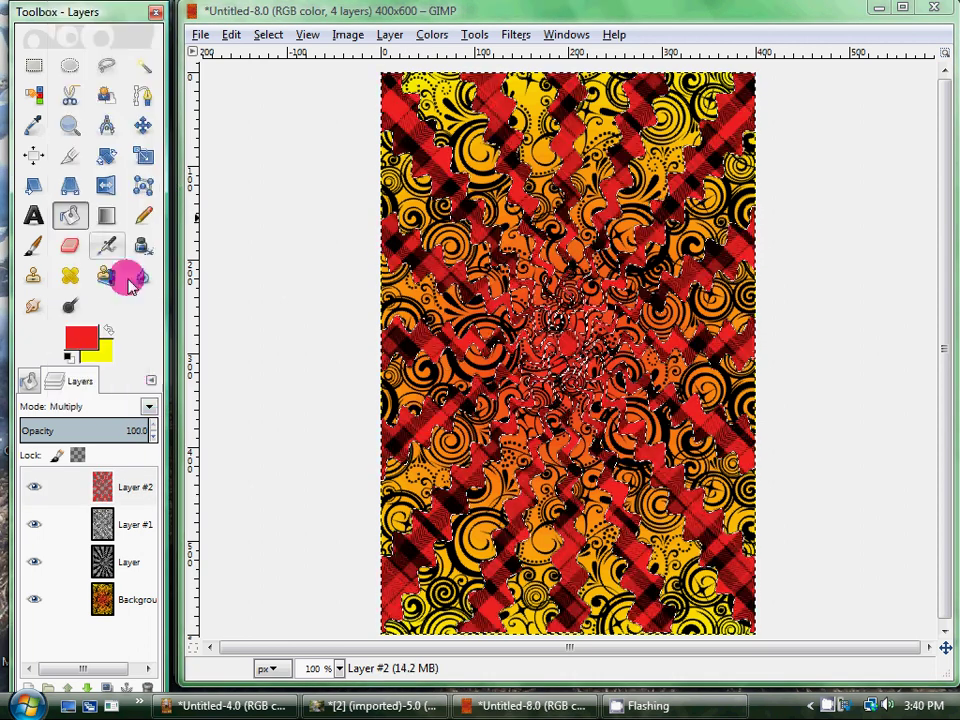
left_click(149, 406)
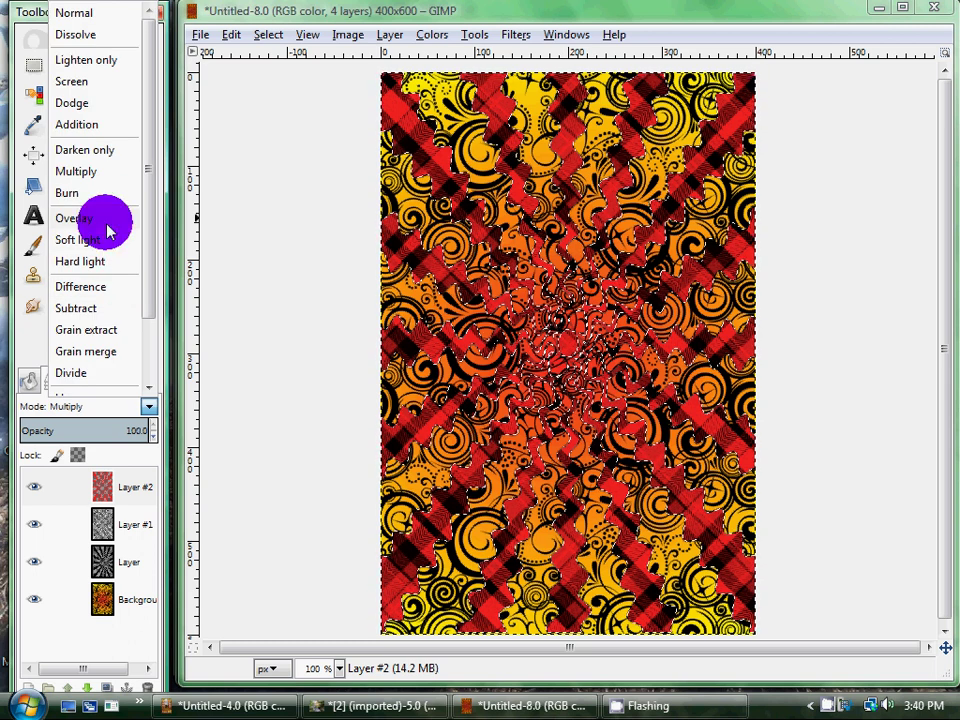
left_click(103, 220)
- Set the red burst layer's mode to Screen and merge it down into the plaid layer
left_click(150, 406)
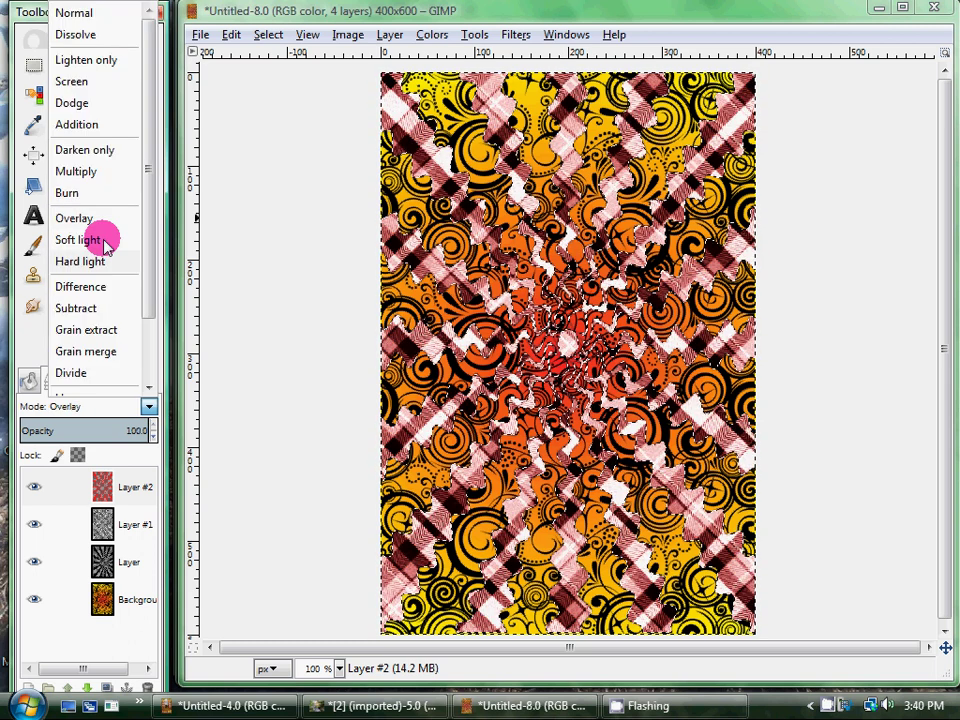
left_click(103, 80)
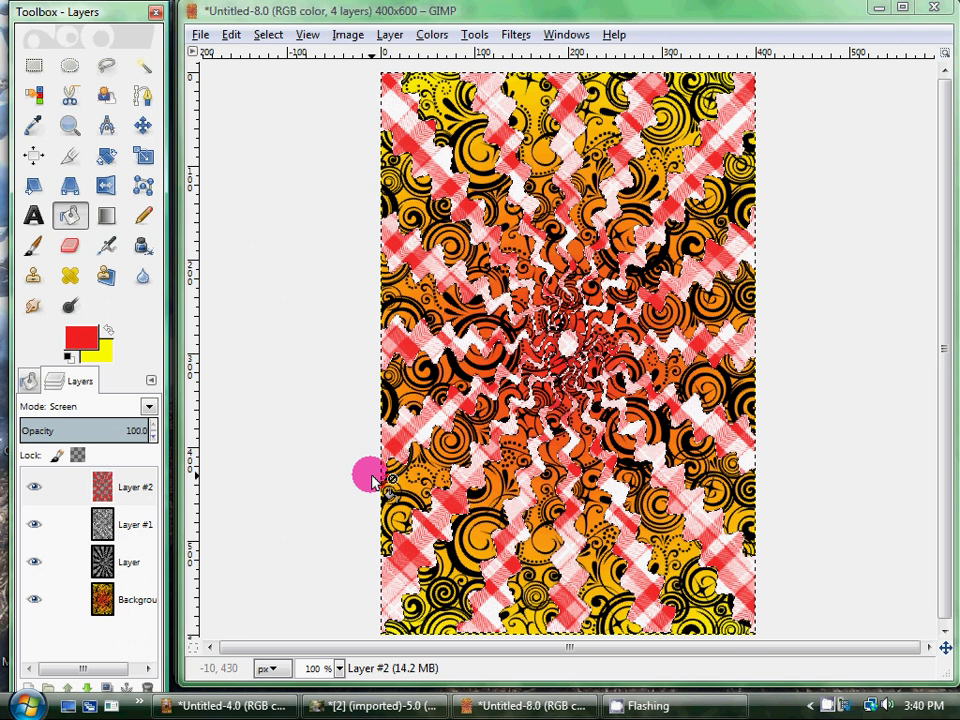
right_click(139, 486)
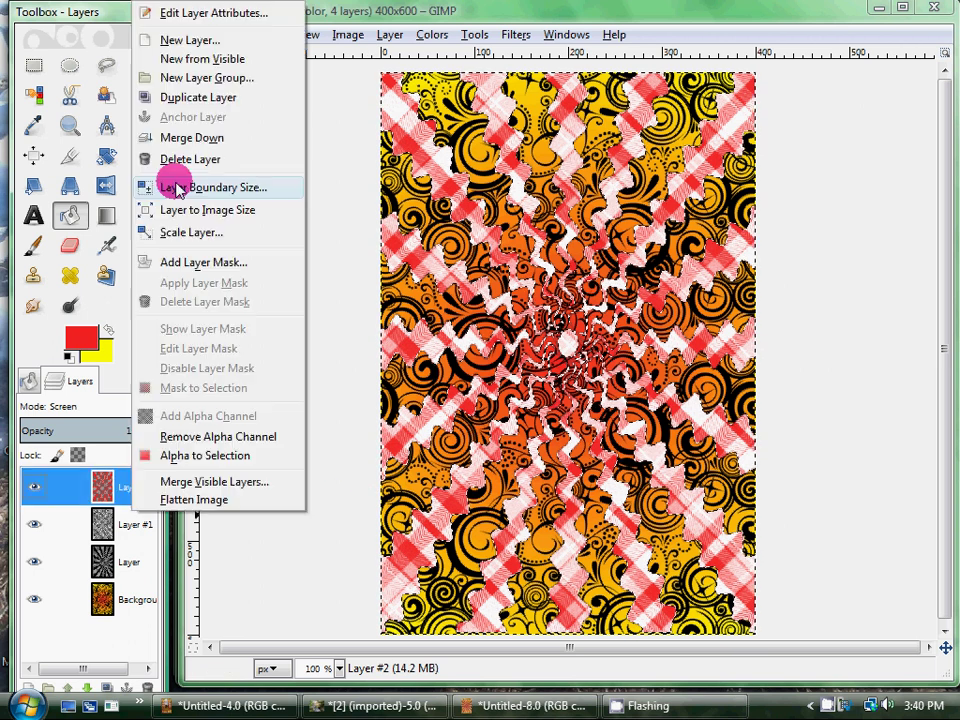
left_click(146, 137)
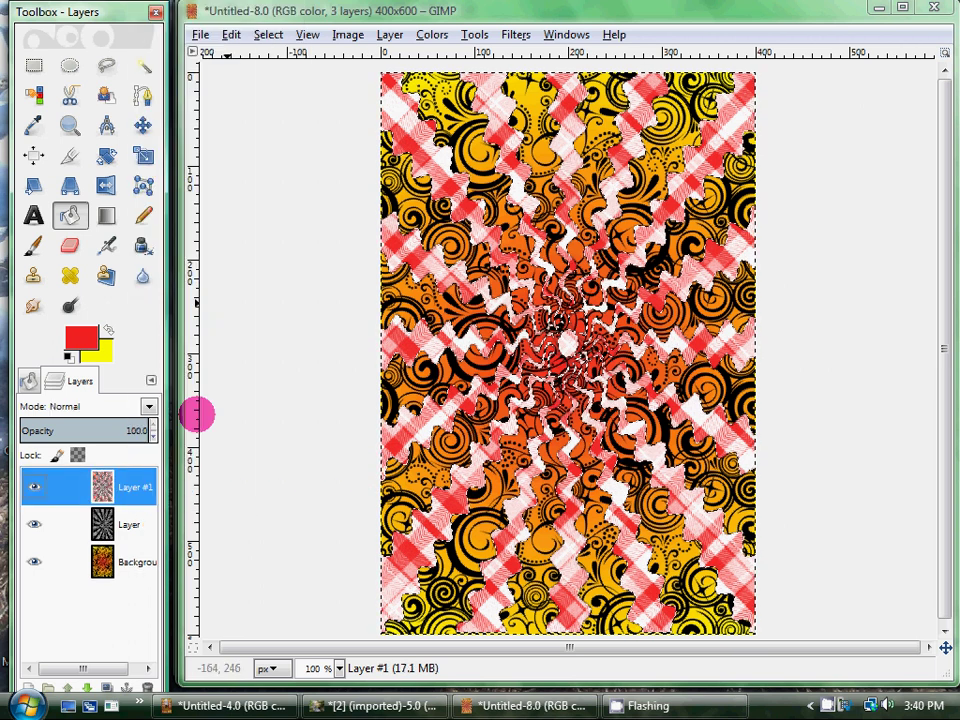
- Clear the burst selection and make the black burst layer beneath the plaid one active
right_click(133, 522)
left_click(154, 500)
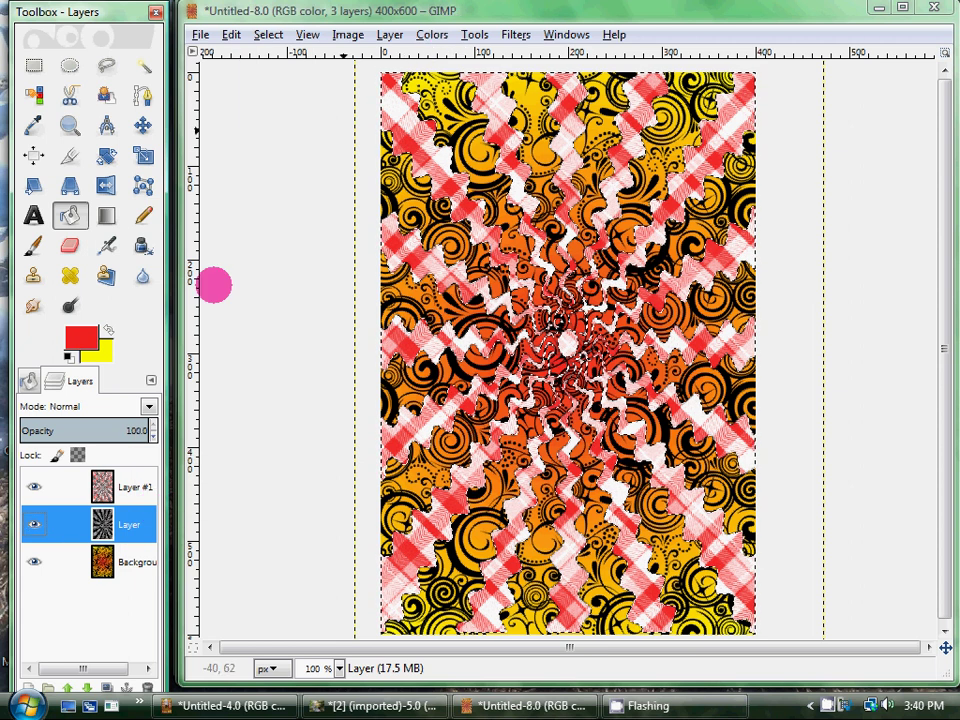
left_click(266, 35)
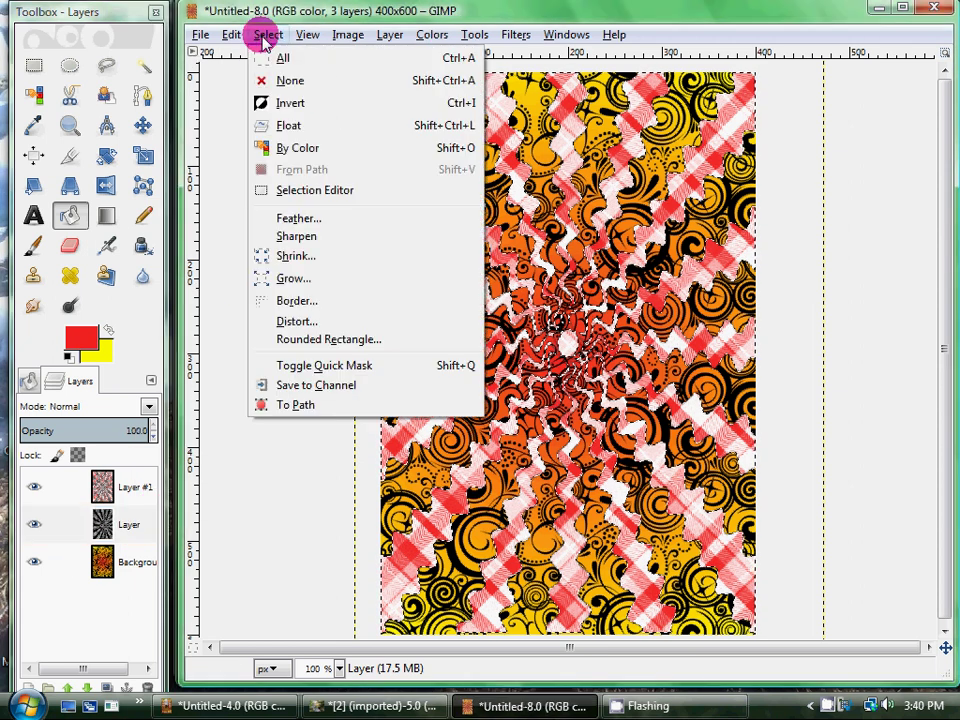
left_click(272, 78)
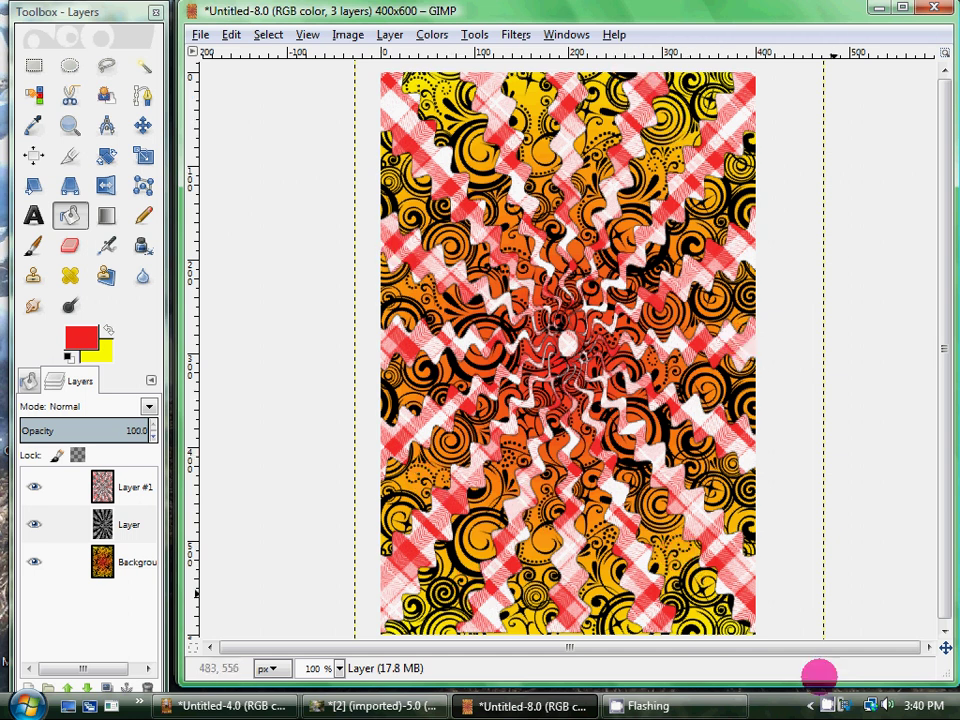
left_click(86, 523)
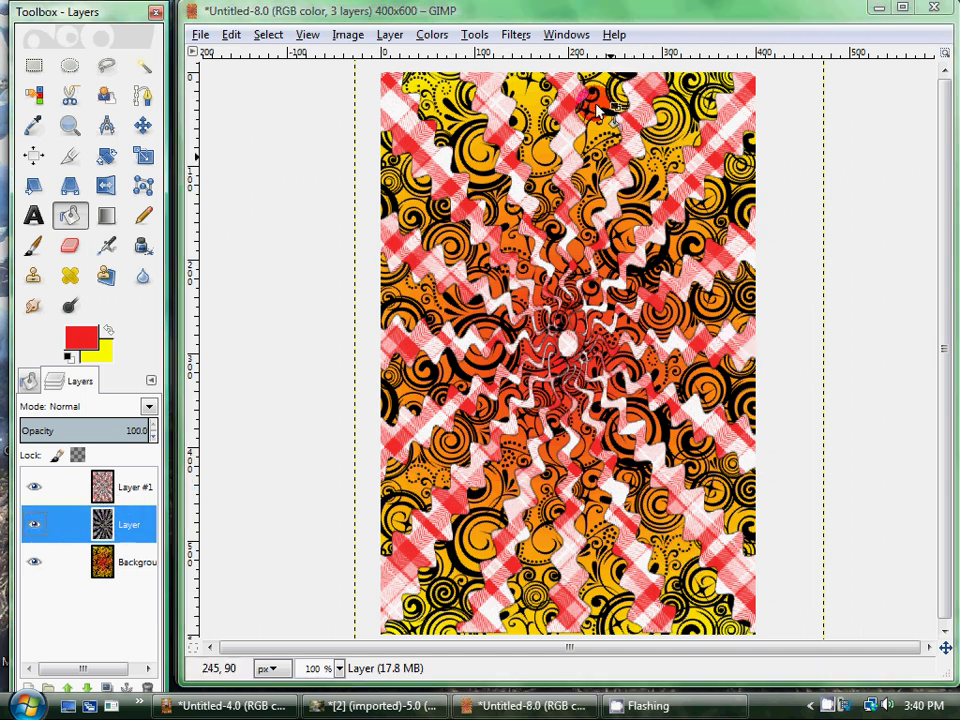
- Repeat the Gaussian Blur filter on the black burst layer beneath the plaid one
left_click(516, 35)
left_click(527, 57)
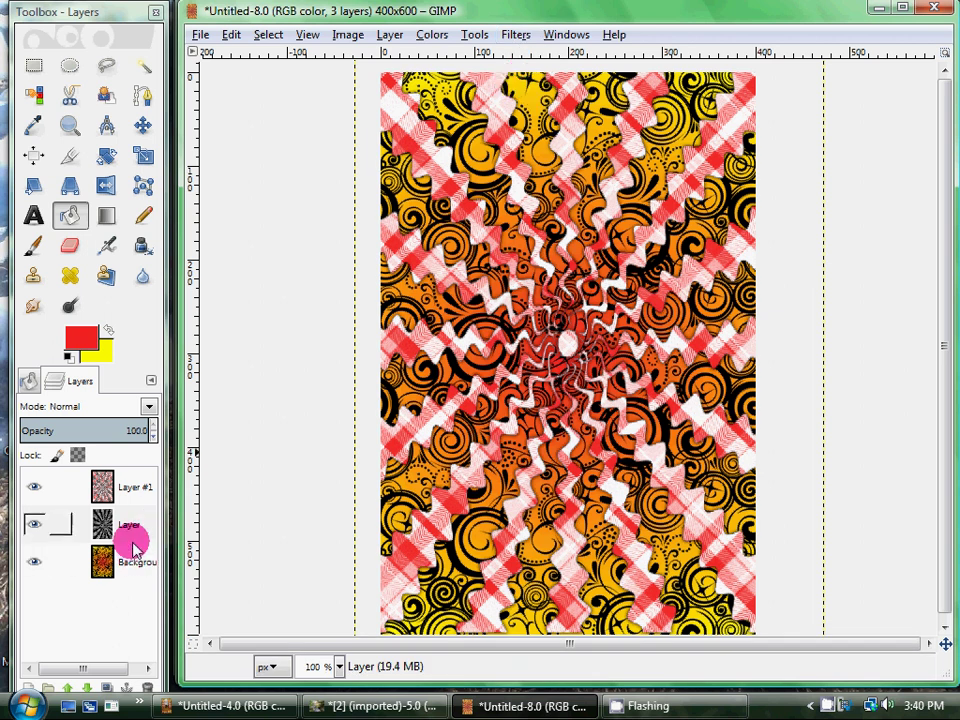
left_click(515, 35)
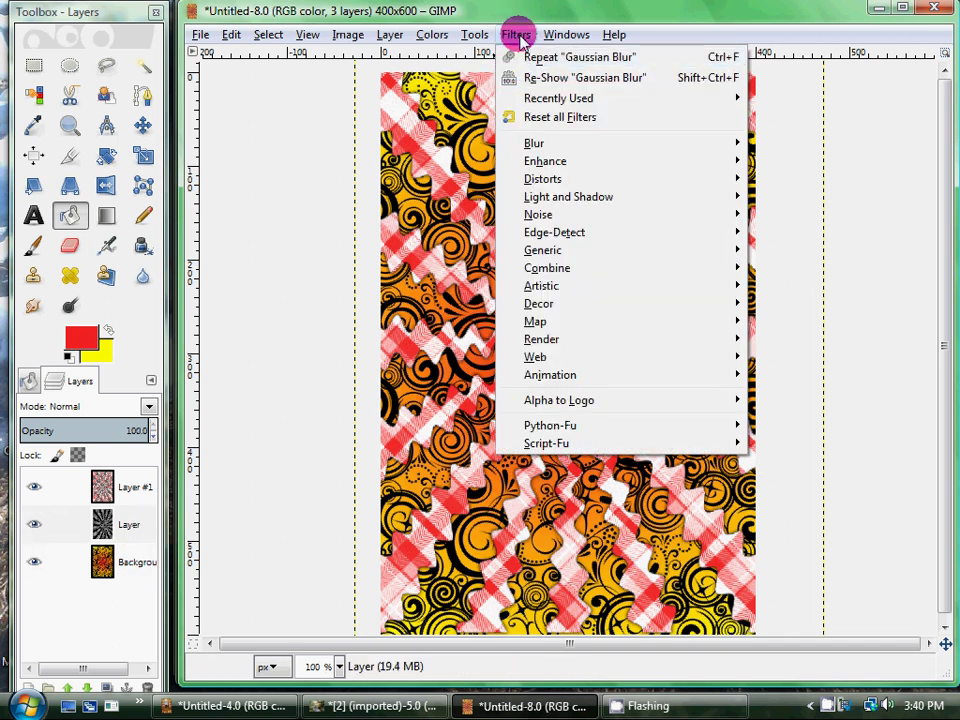
left_click(517, 36)
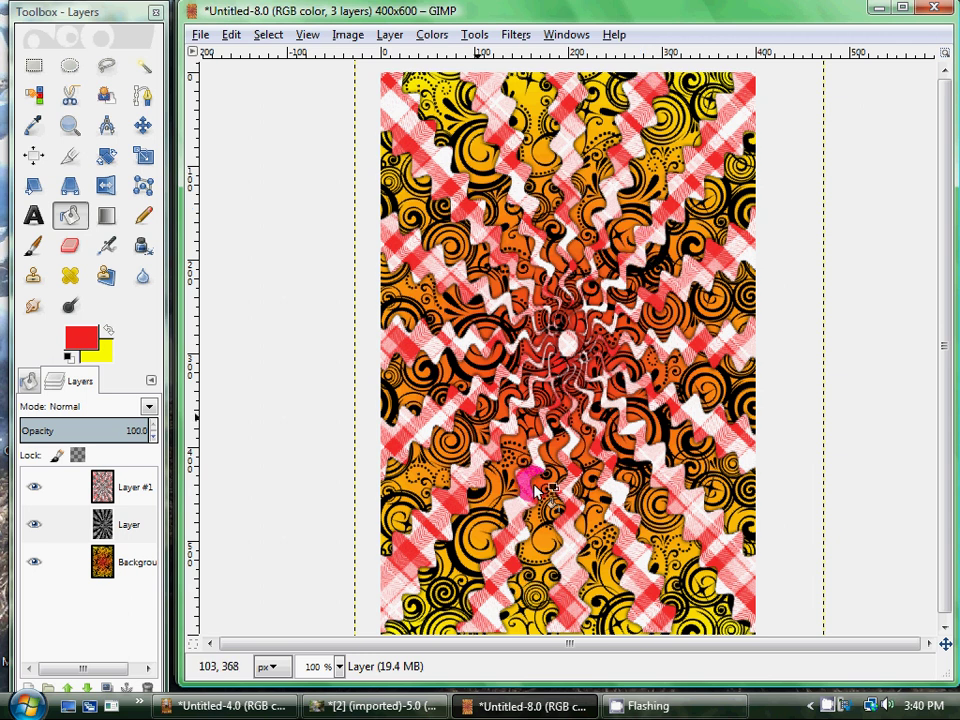
- Merge the plaid burst layer down into the blurred black burst, and merge the result into the Background layer
left_click(105, 490)
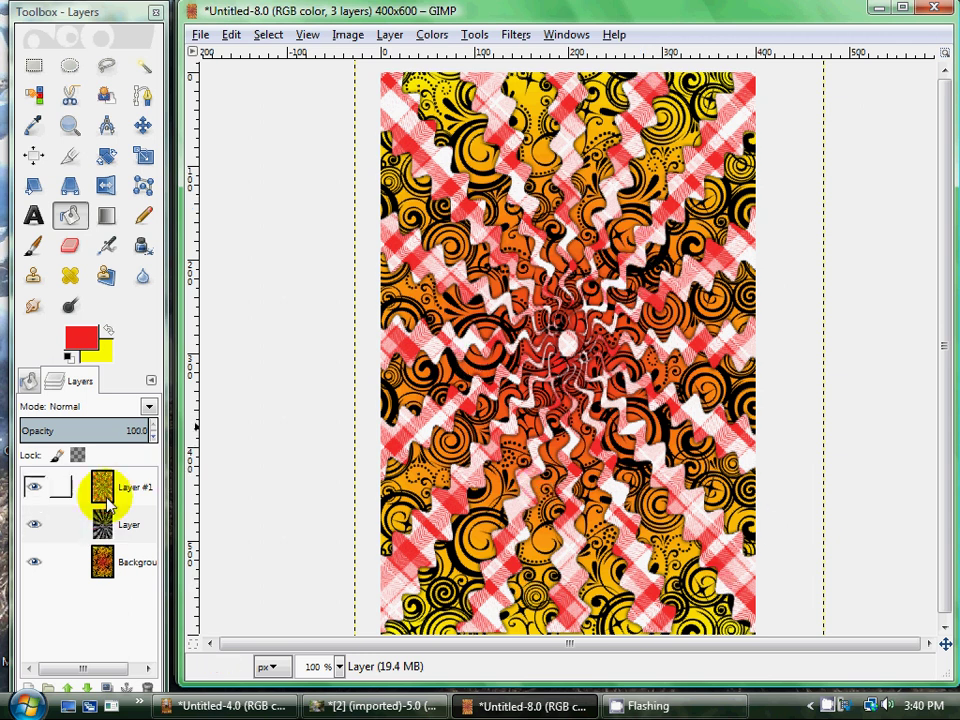
right_click(106, 500)
left_click(214, 137)
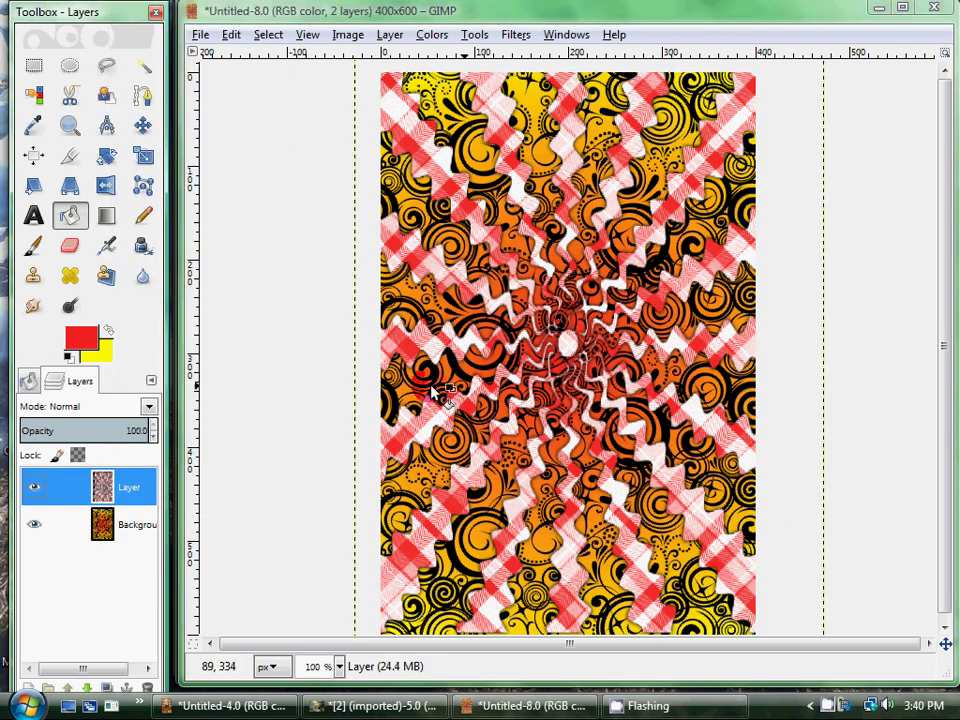
left_click(128, 523)
right_click(128, 489)
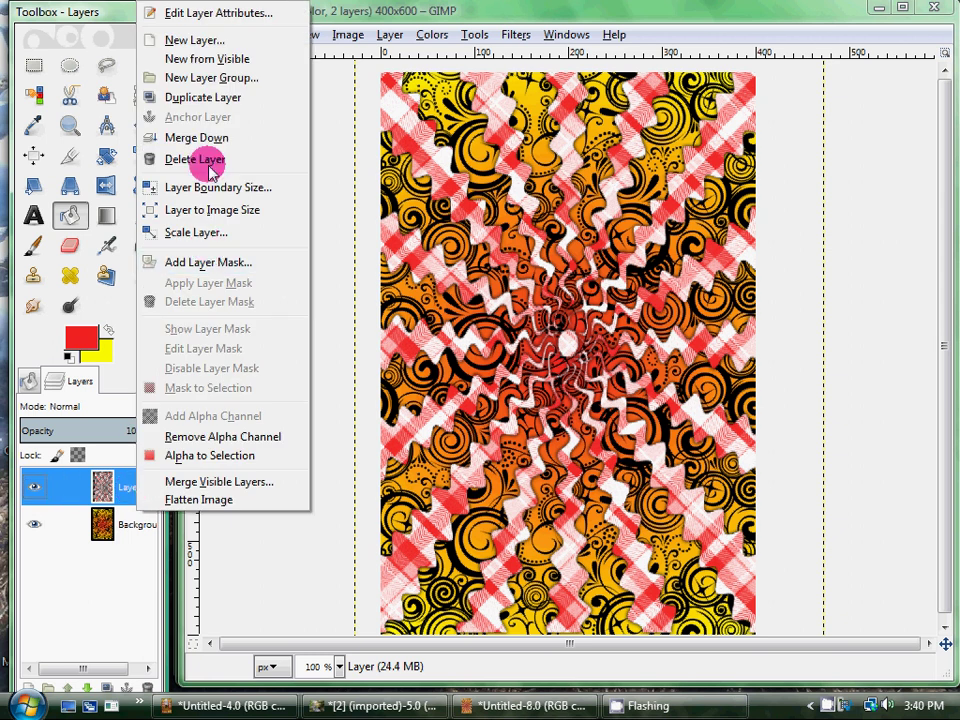
left_click(214, 137)
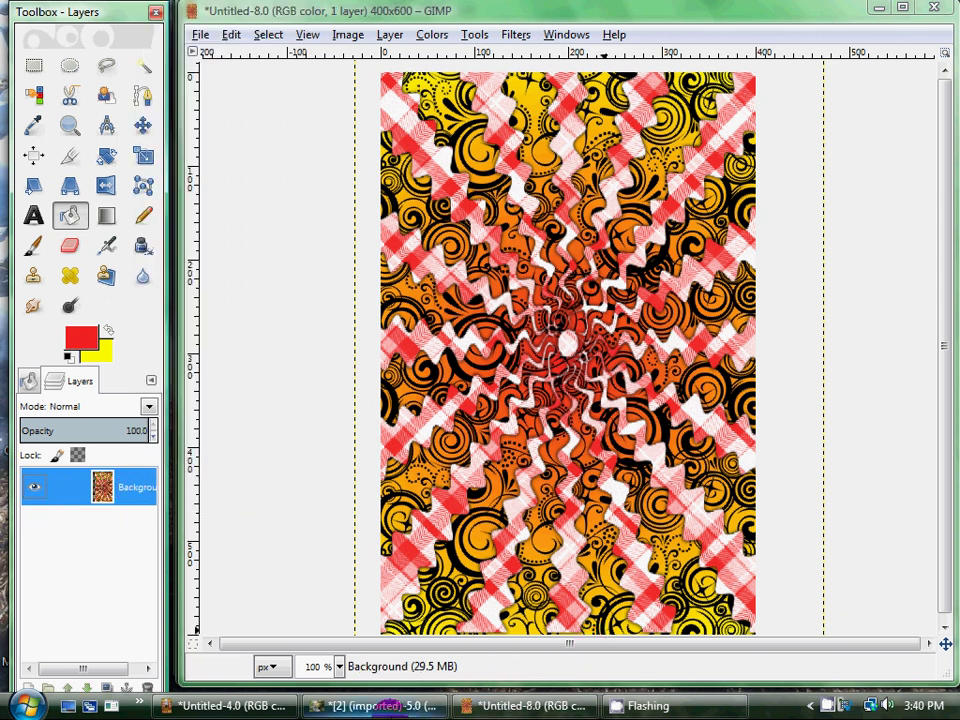
- Switch to the 2.jpg photo and copy the selected figure with the Free Select tool active
left_click(375, 706)
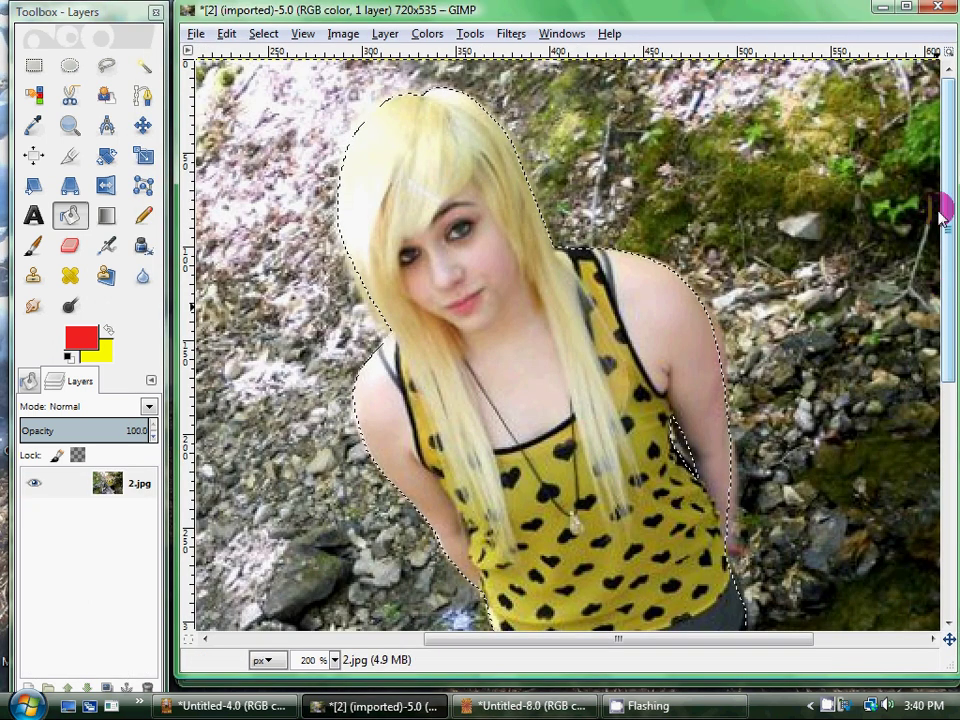
left_click_drag(947, 261, 949, 311)
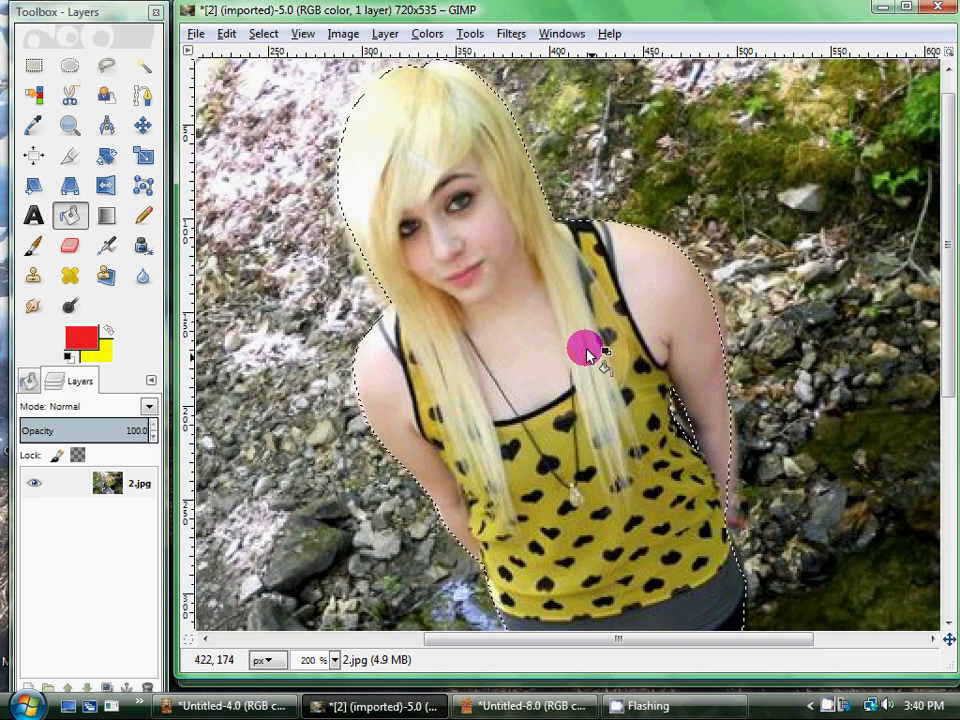
left_click(112, 66)
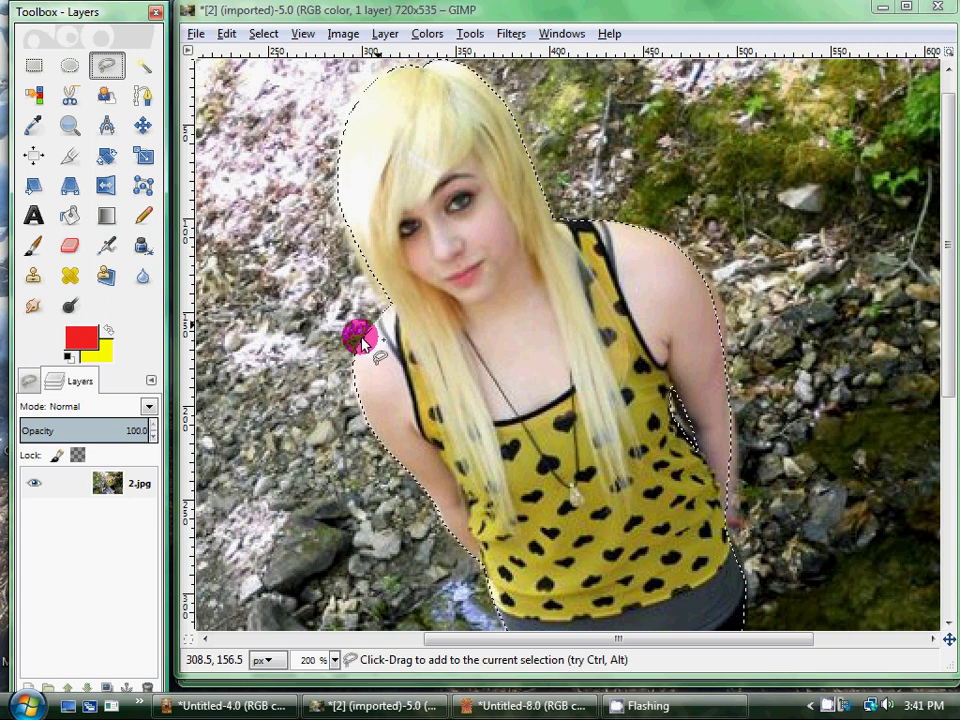
right_click(507, 379)
mouse_move(553, 415)
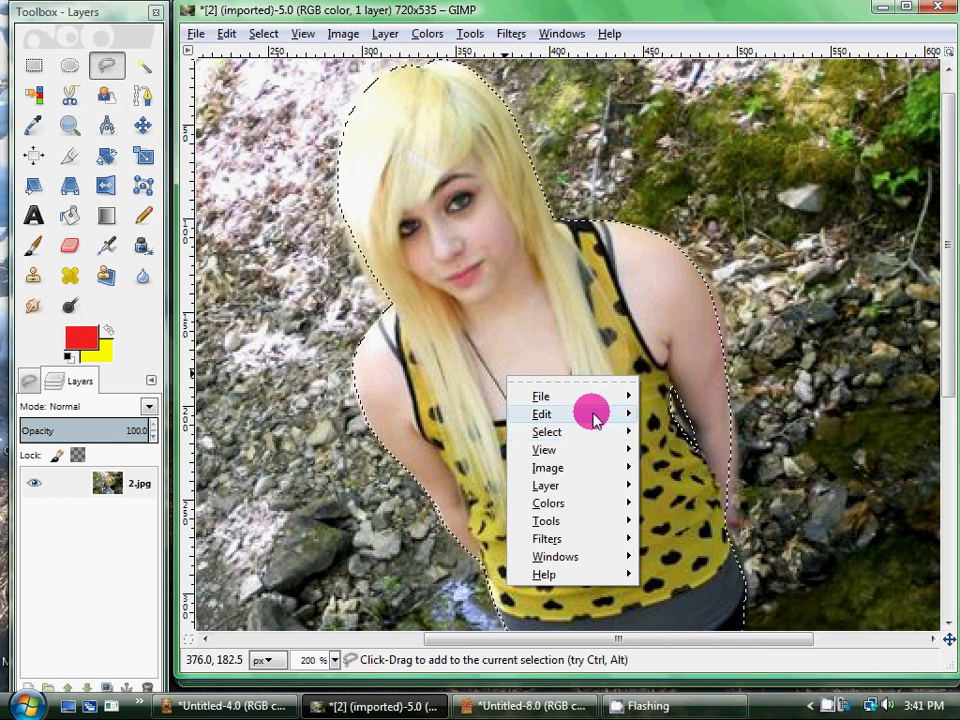
mouse_move(589, 414)
left_click(707, 378)
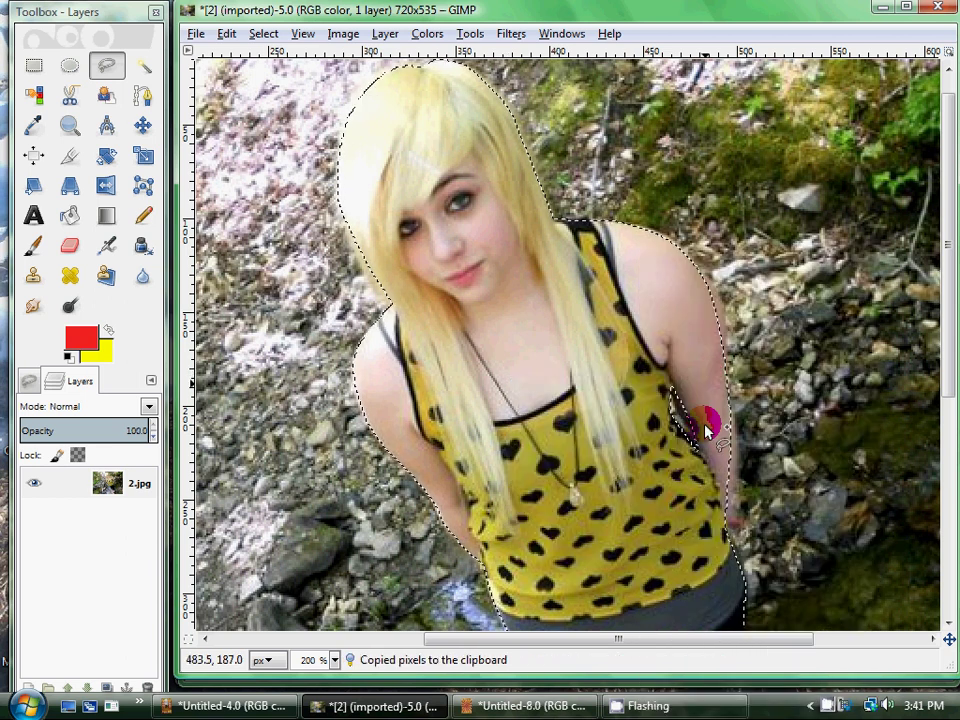
- Return to the 400 × 600 plaid burst image and paste the copied figure over it
left_click(527, 703)
right_click(570, 362)
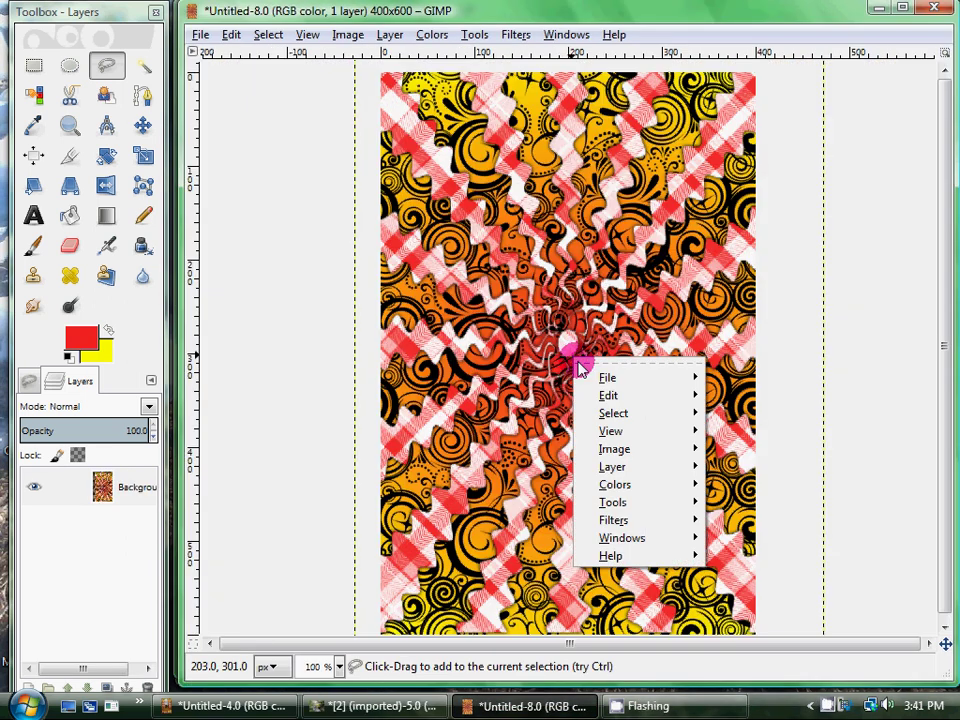
mouse_move(643, 403)
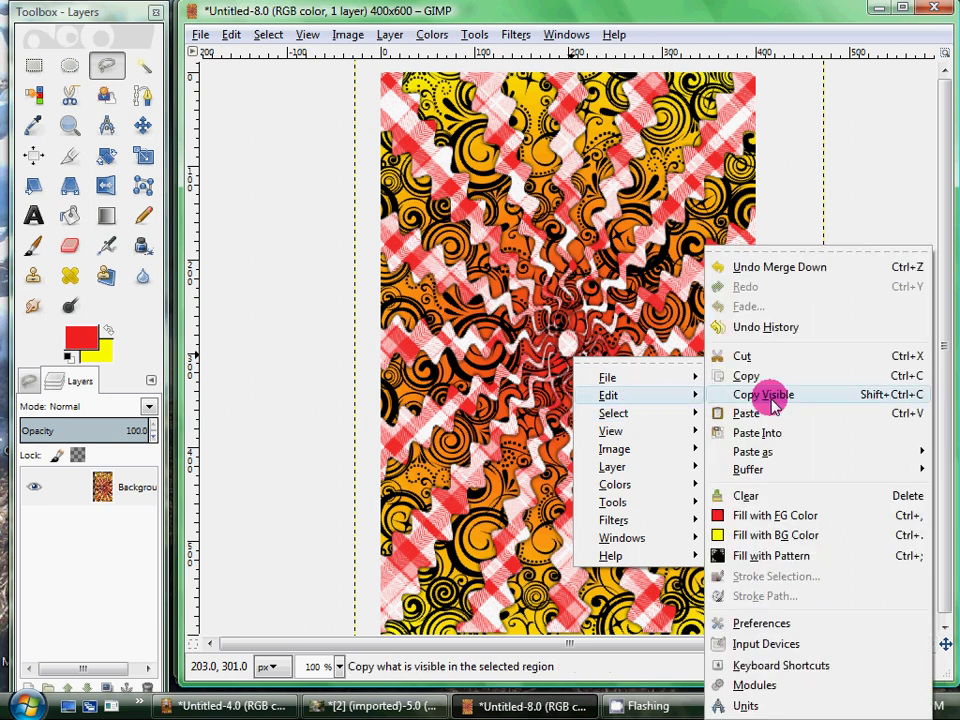
left_click(754, 413)
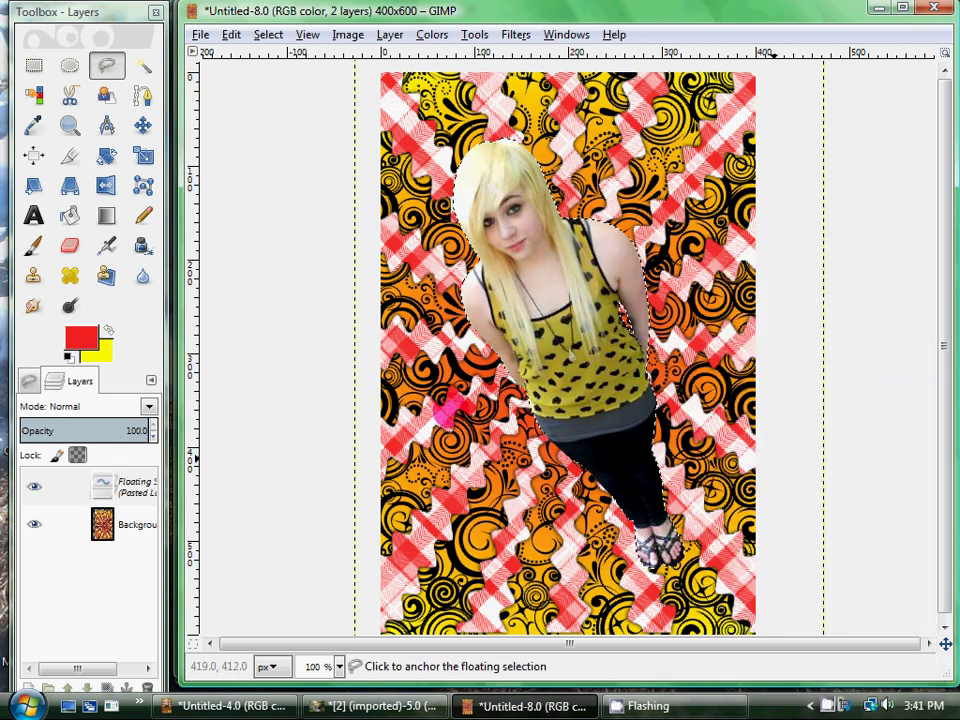
- Rotate the pasted figure by 20.17° so that it stands upright on the canvas
left_click(107, 155)
mouse_move(468, 163)
left_mouse_down()
mouse_move(553, 180)
mouse_move(466, 168)
left_mouse_up()
left_click(225, 224)
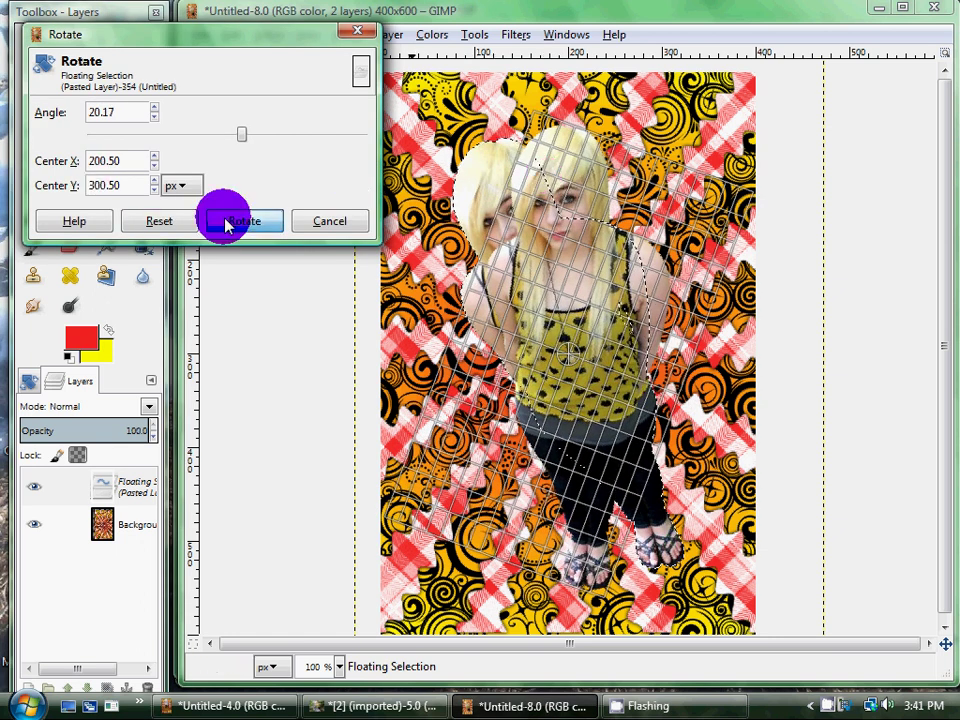
left_click(139, 154)
left_click(481, 165)
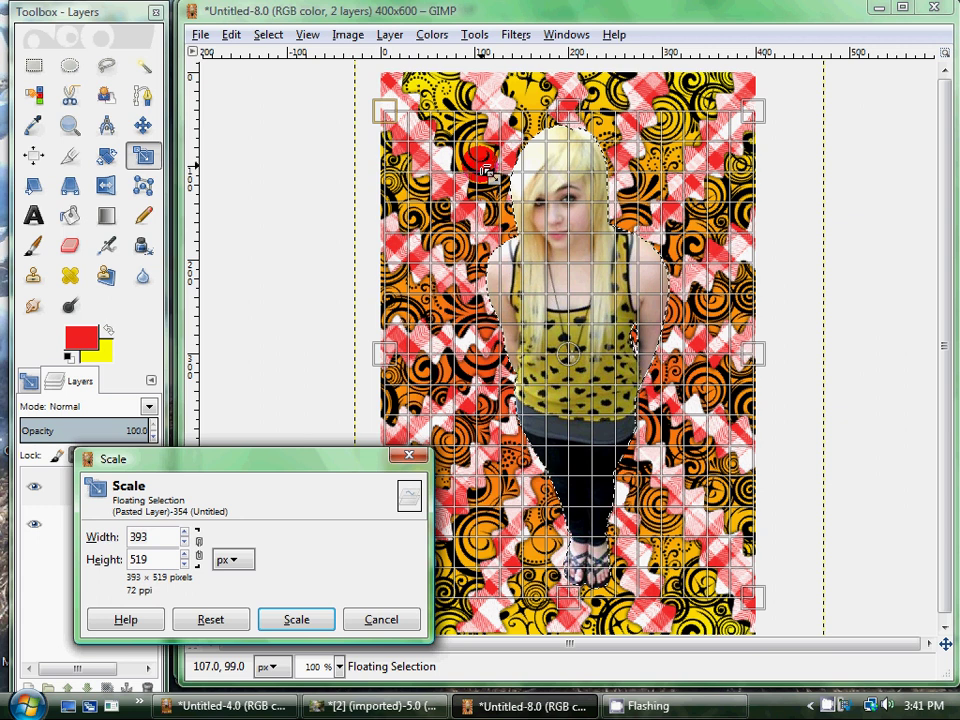
left_click_drag(484, 172, 407, 90)
left_click(381, 619)
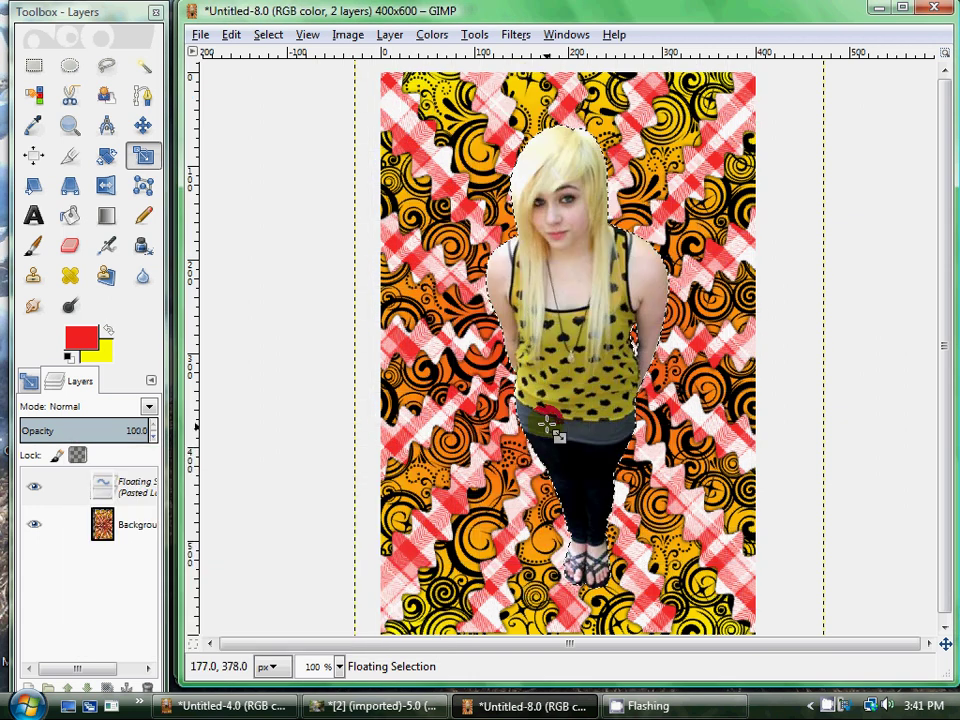
- Scale the floating figure up proportionally to 483 × 638 px
left_click(547, 425)
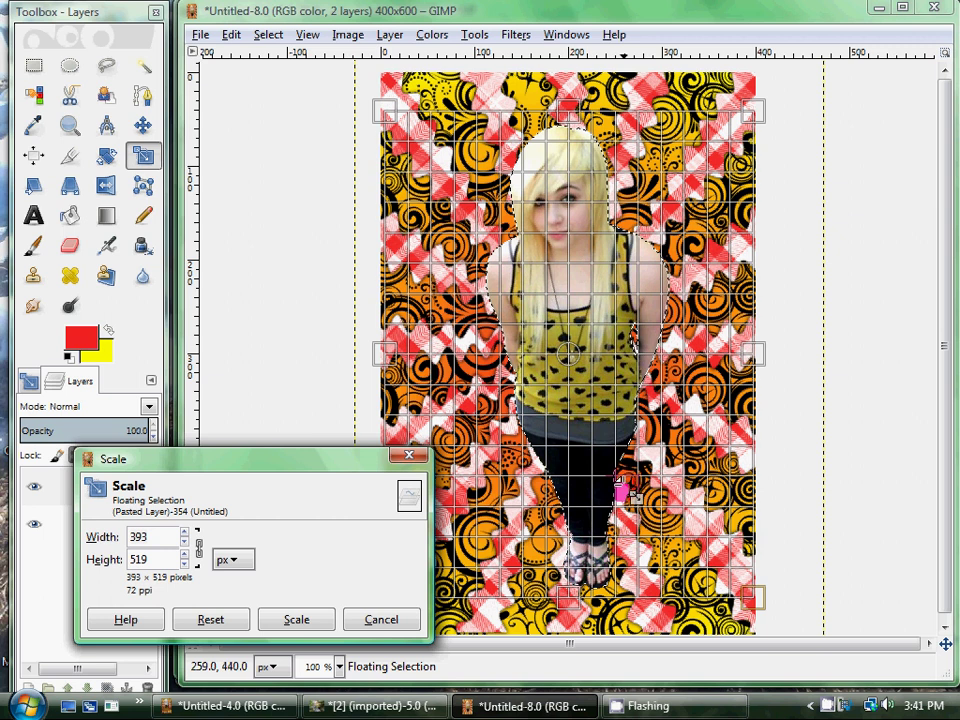
left_click_drag(620, 486, 665, 552)
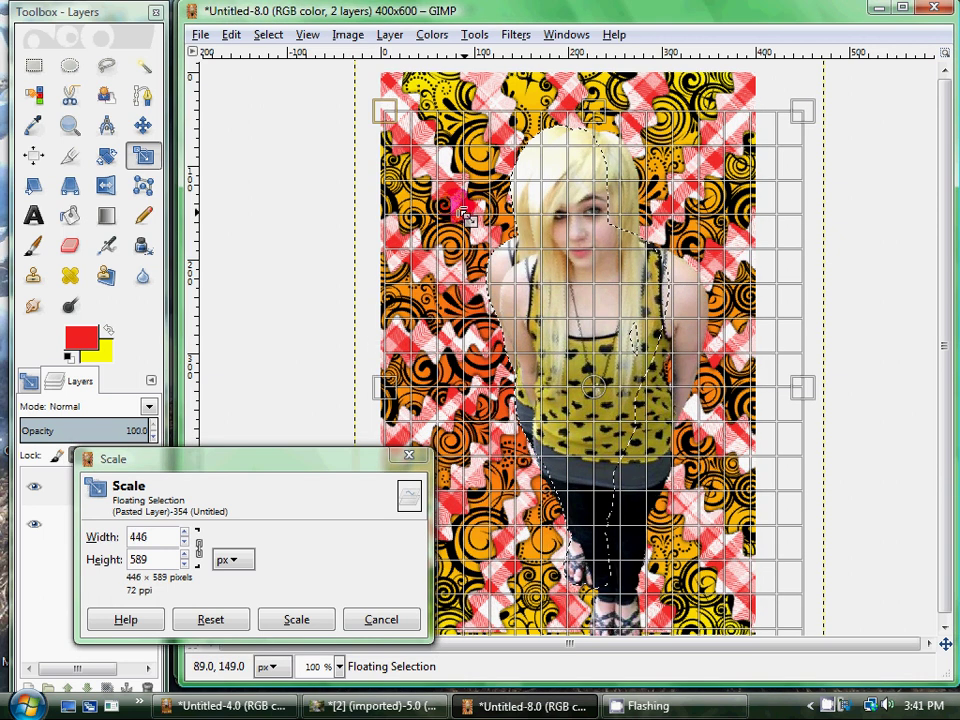
left_click_drag(465, 214, 429, 154)
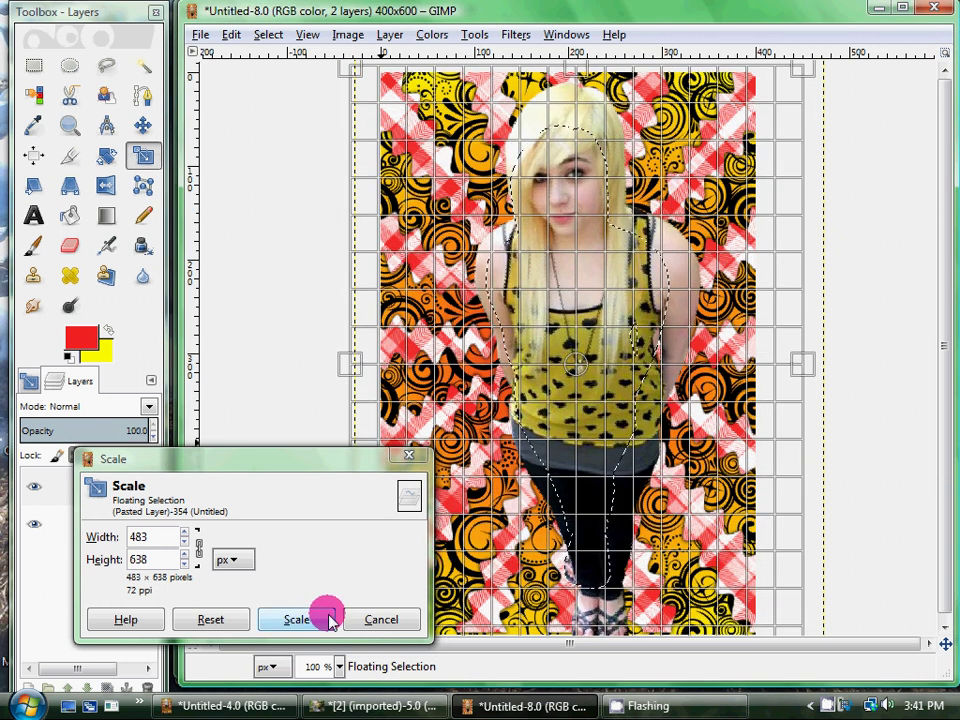
left_click(297, 620)
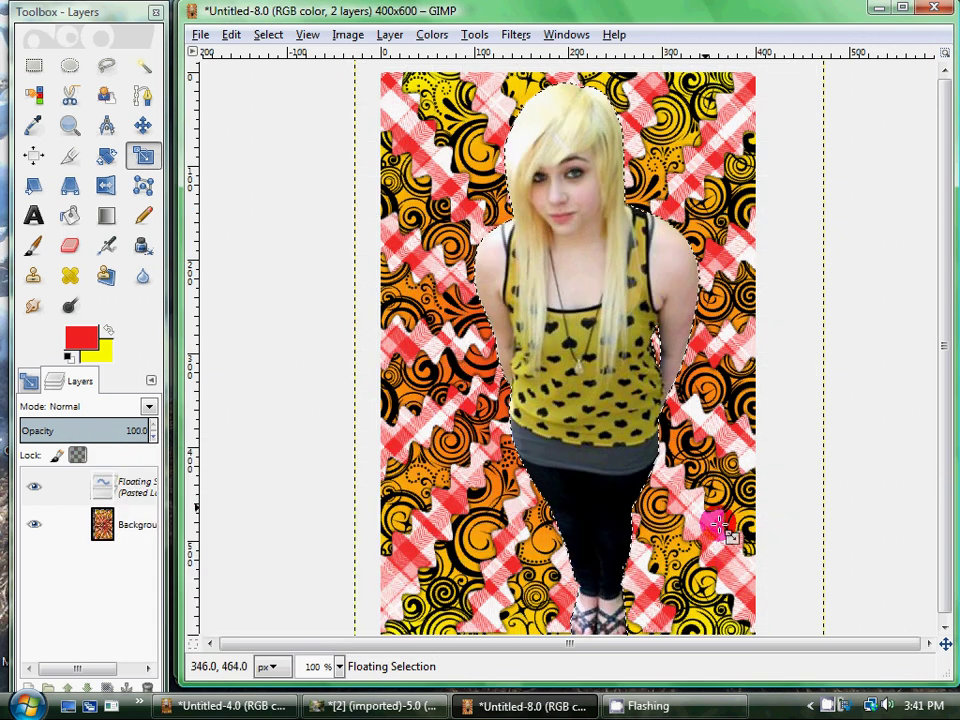
- Move the enlarged figure slightly left on the canvas and turn the floating selection into its own layer
left_click(142, 124)
mouse_move(590, 322)
left_mouse_down()
mouse_move(563, 316)
mouse_move(579, 321)
mouse_move(583, 336)
left_mouse_up()
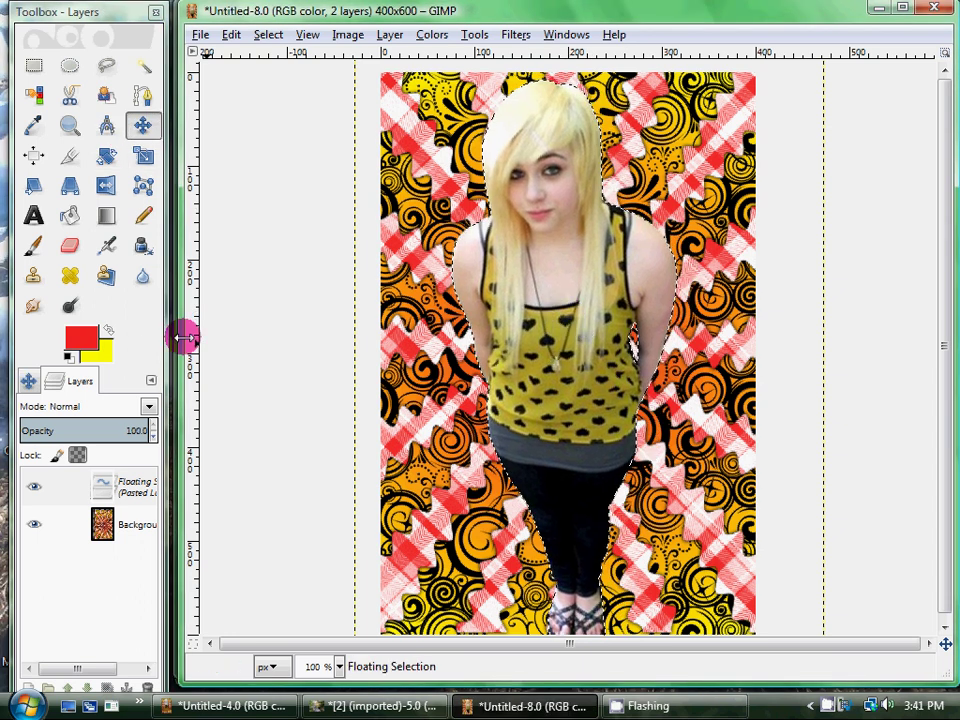
left_click(390, 34)
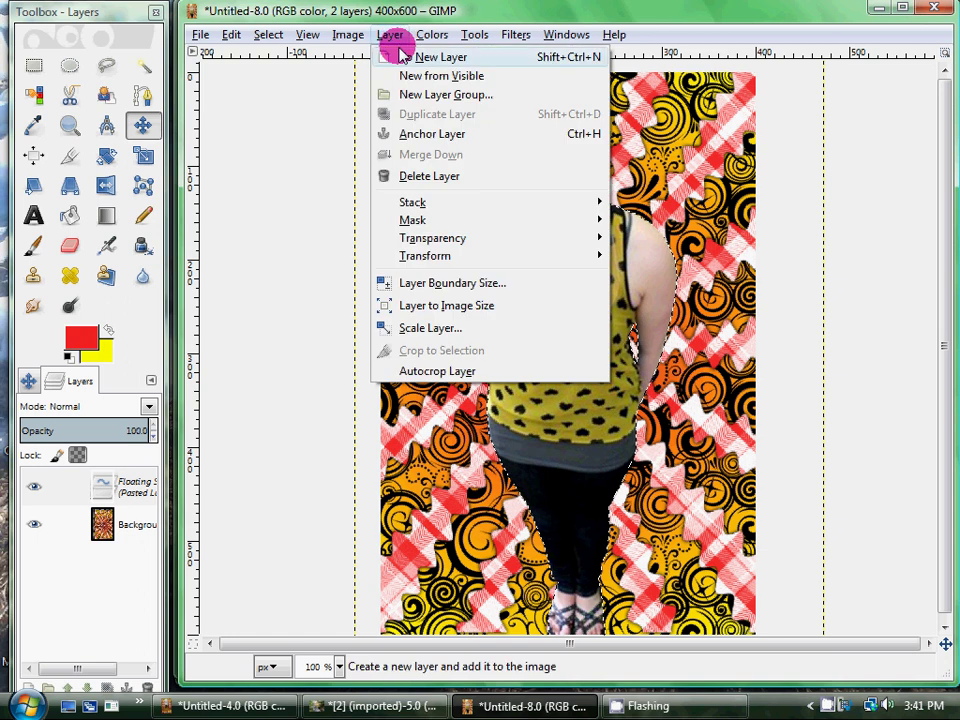
left_click(405, 57)
- Create a selection from the pasted figure layer's alpha and shrink it by 3 px
left_click(108, 533)
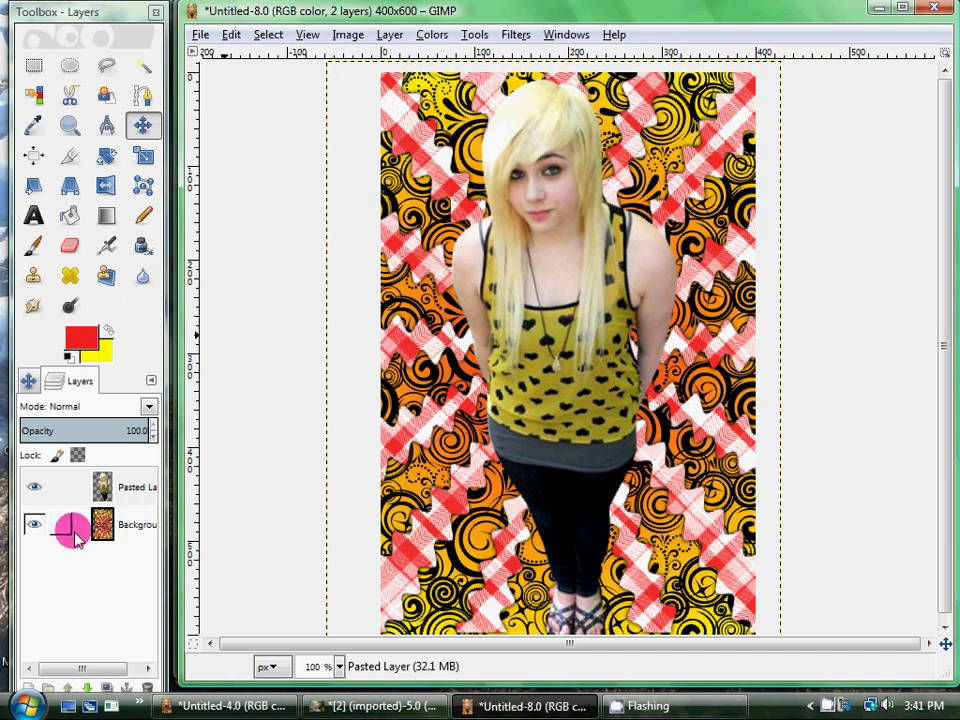
left_click(143, 492)
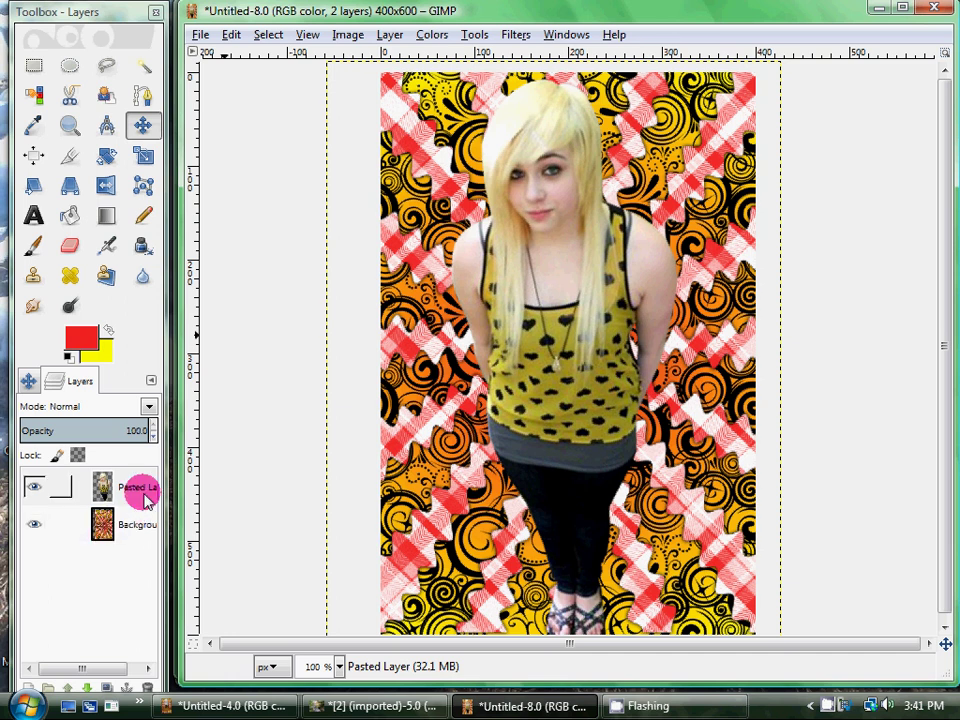
right_click(147, 500)
left_click(161, 454)
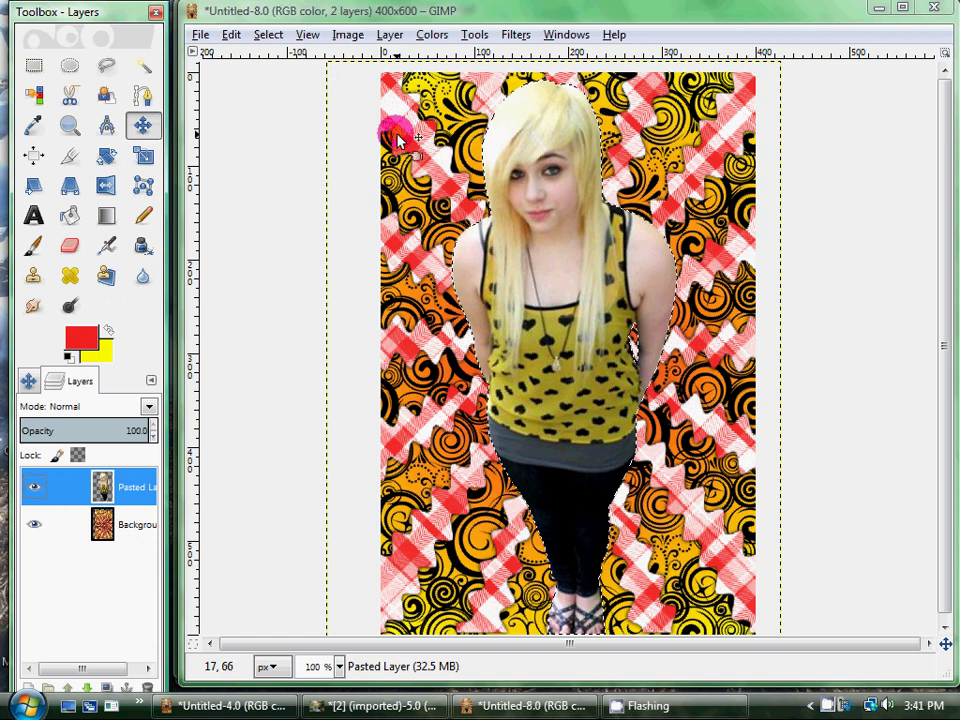
left_click(270, 38)
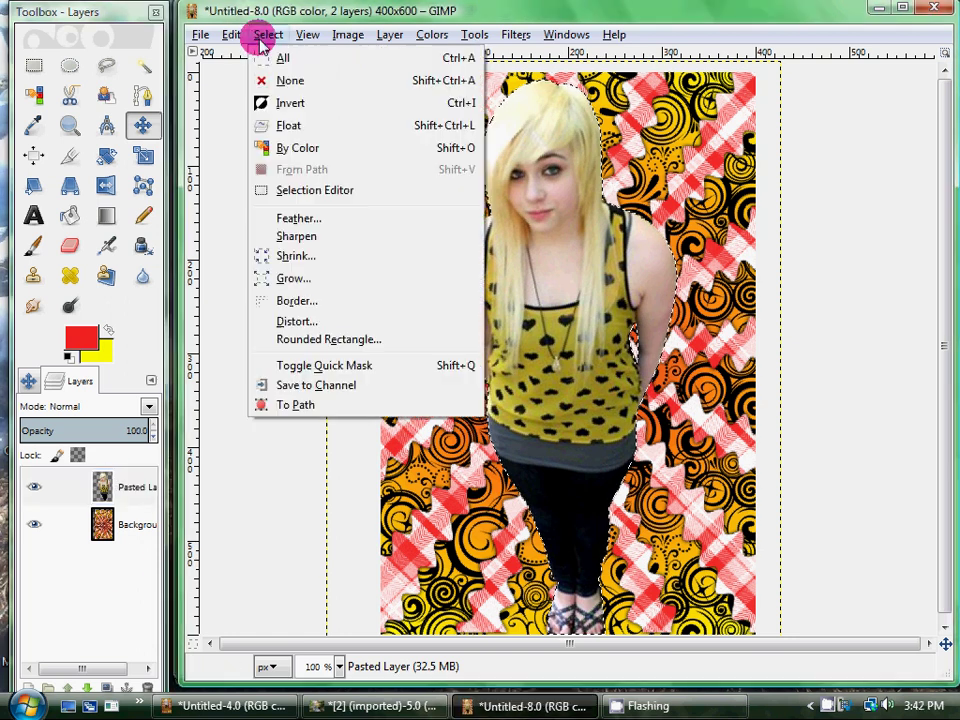
left_click(280, 253)
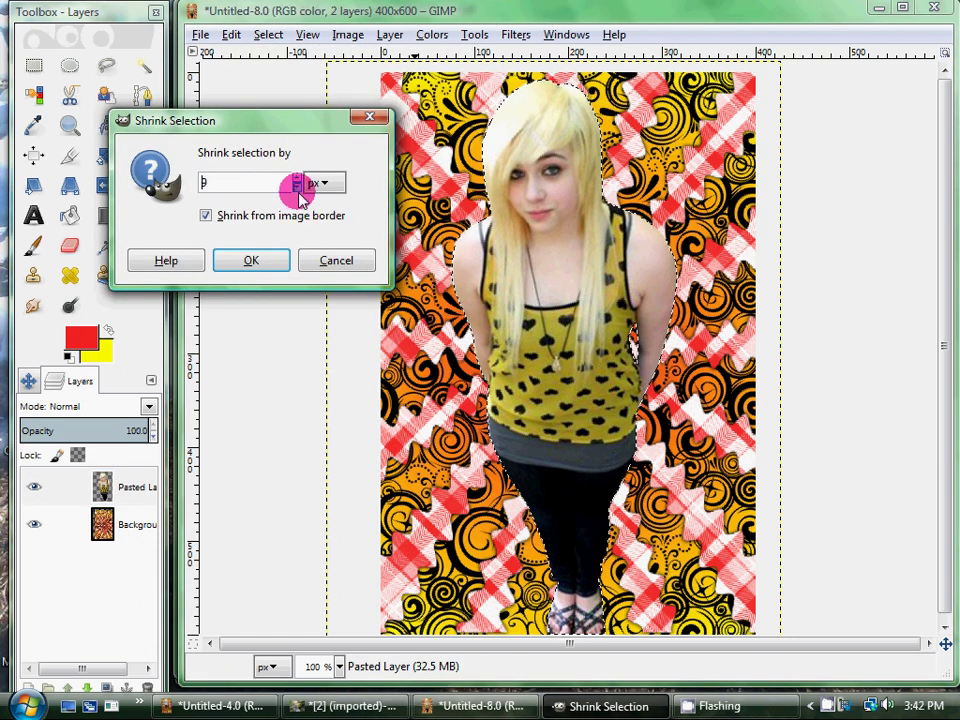
left_click(287, 262)
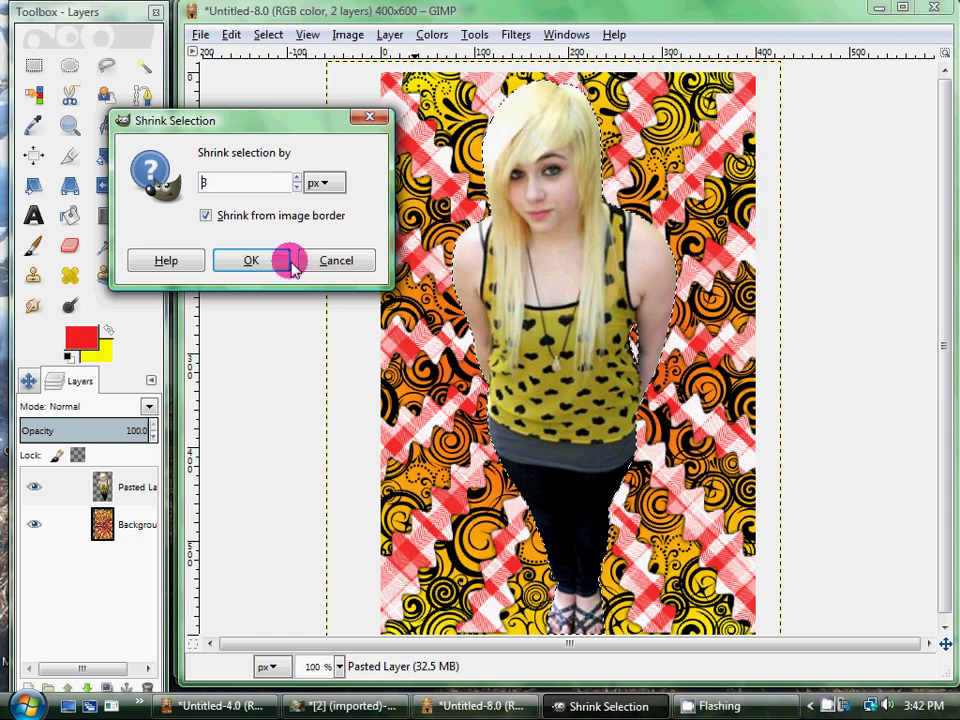
- Invert the selection, repeat the Gaussian Blur to soften the figure's edges, and clear the selection
right_click(590, 318)
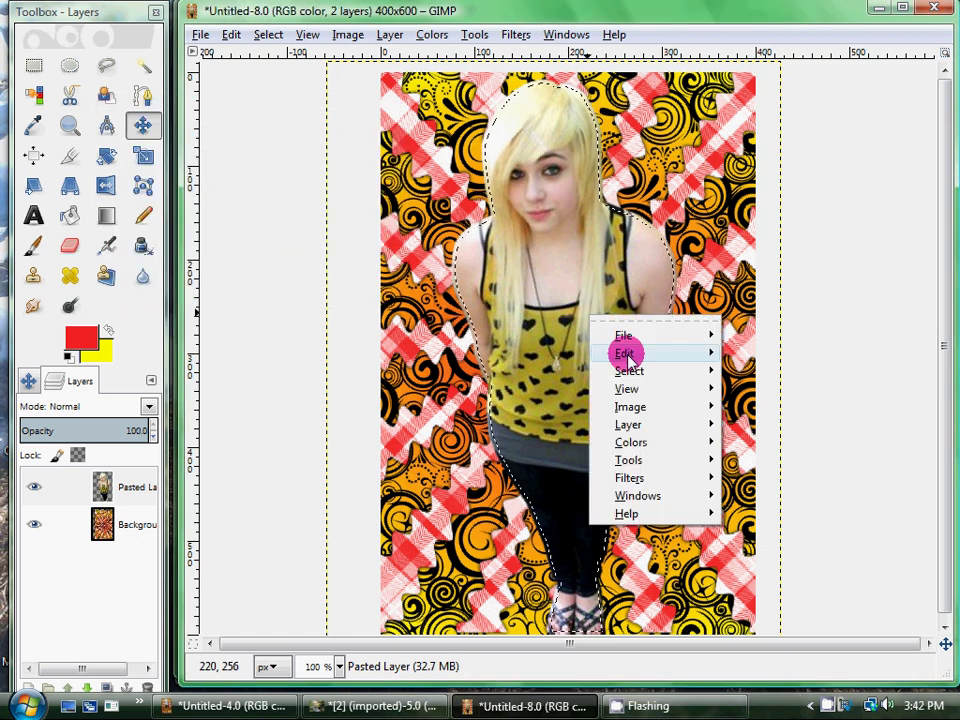
mouse_move(632, 371)
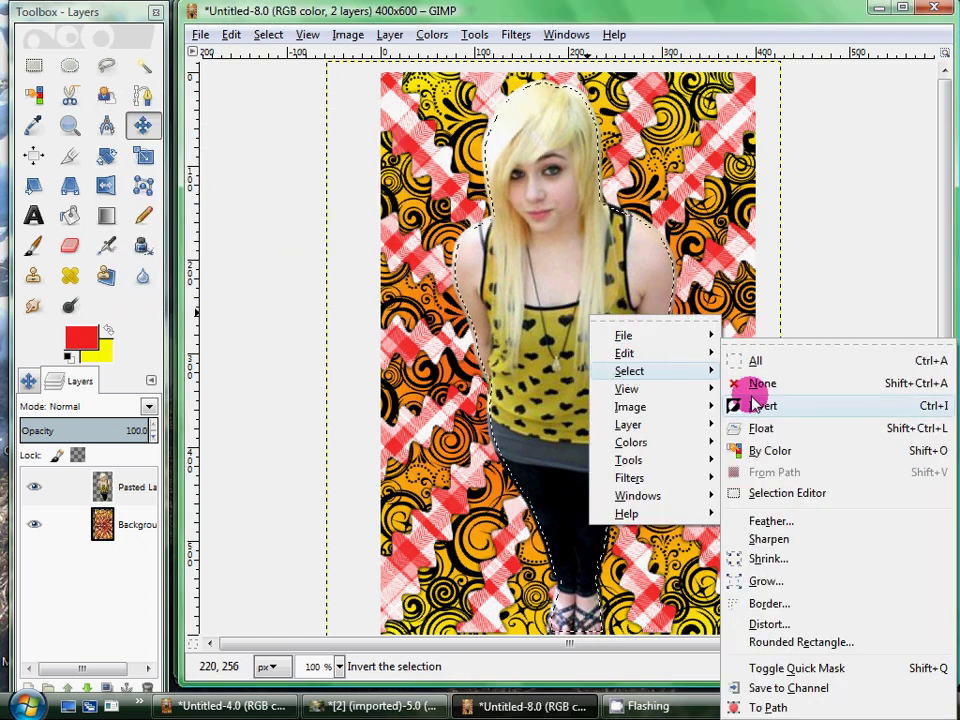
left_click(757, 404)
left_click(515, 34)
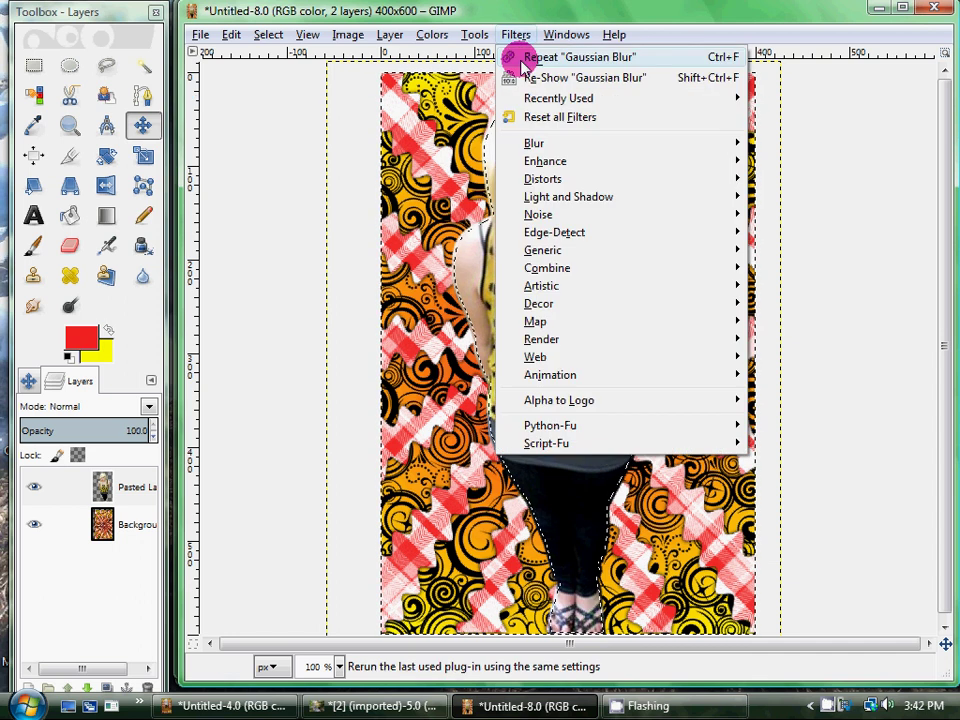
left_click(521, 59)
left_click(262, 34)
left_click(288, 81)
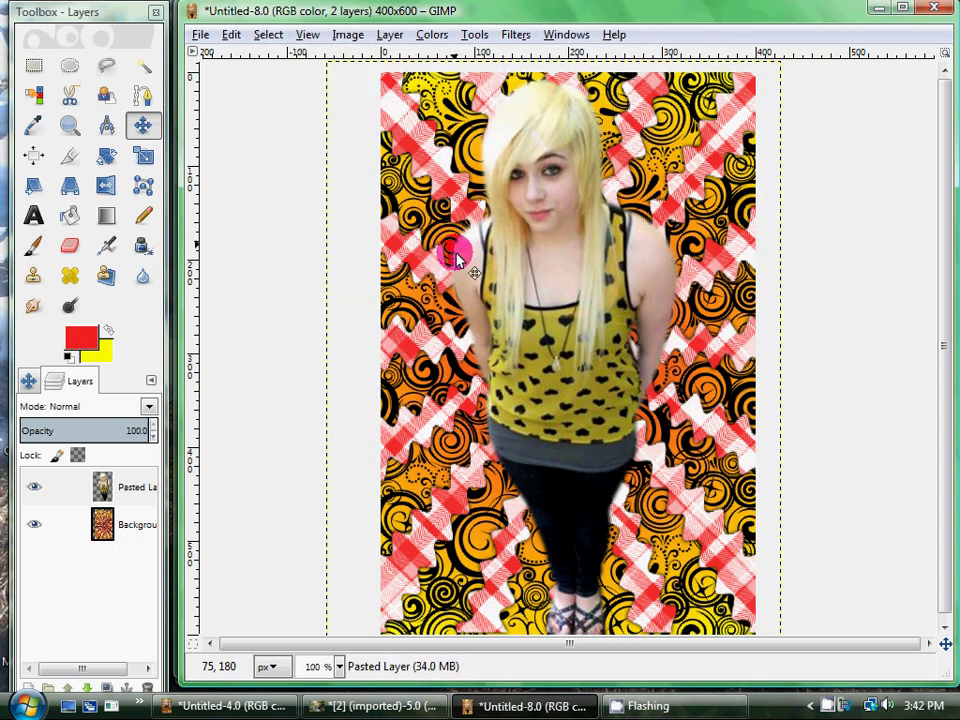
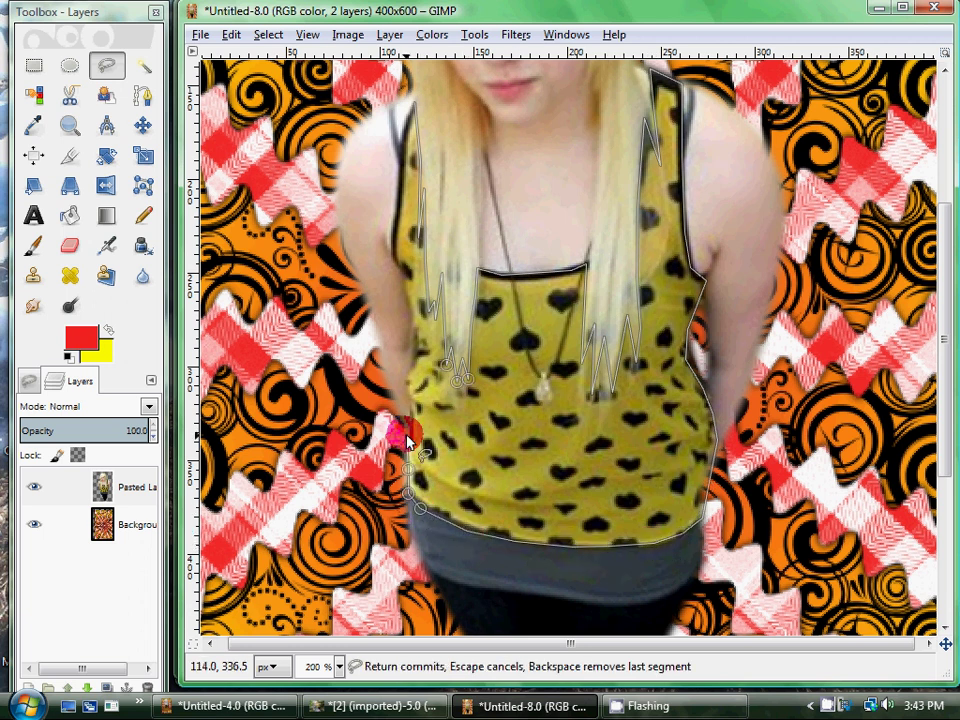
- Finish the freehand selection around the figure's yellow tank top and invert the selection
mouse_move(393, 500)
left_mouse_down()
mouse_move(413, 477)
mouse_move(380, 467)
mouse_move(417, 418)
mouse_move(400, 376)
mouse_move(405, 360)
mouse_move(417, 364)
mouse_move(392, 206)
mouse_move(407, 103)
mouse_move(416, 108)
left_mouse_up()
left_click(416, 108)
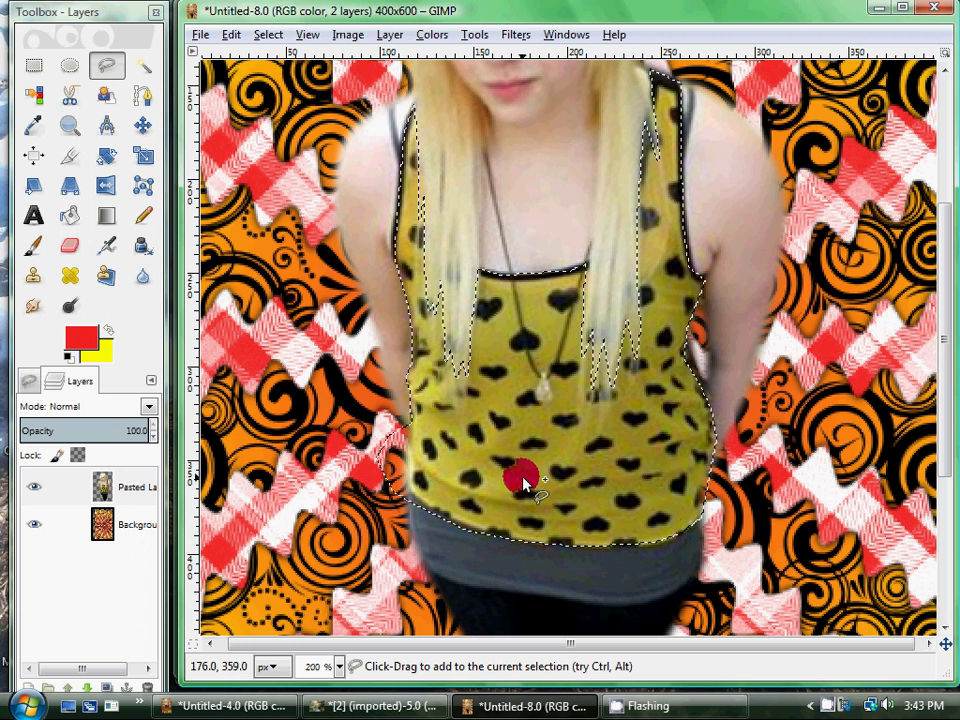
right_click(535, 426)
mouse_move(578, 481)
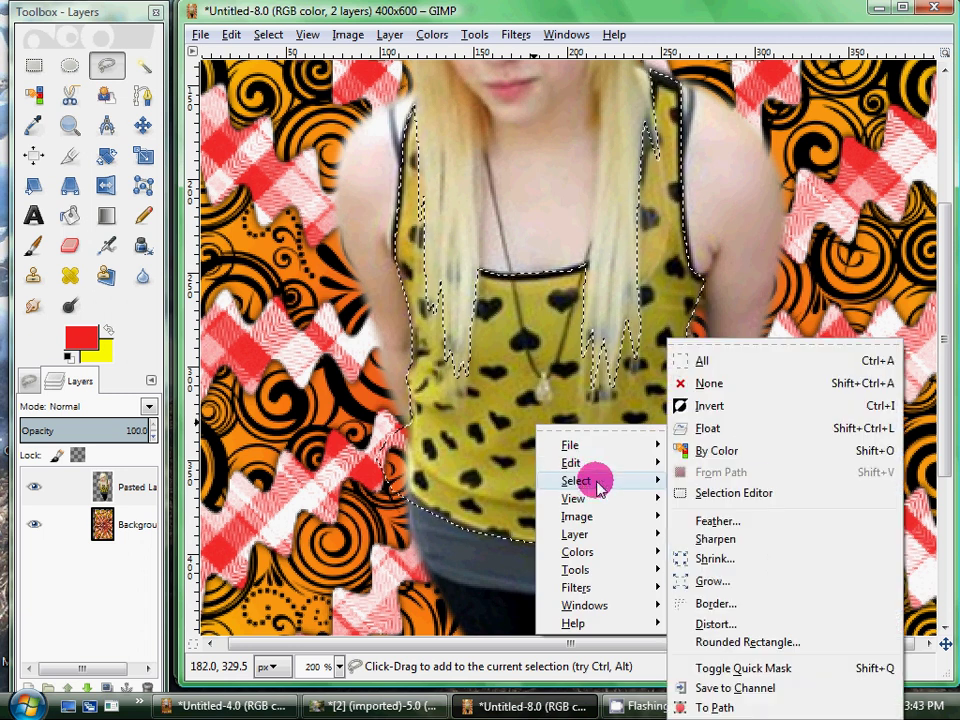
left_click(737, 405)
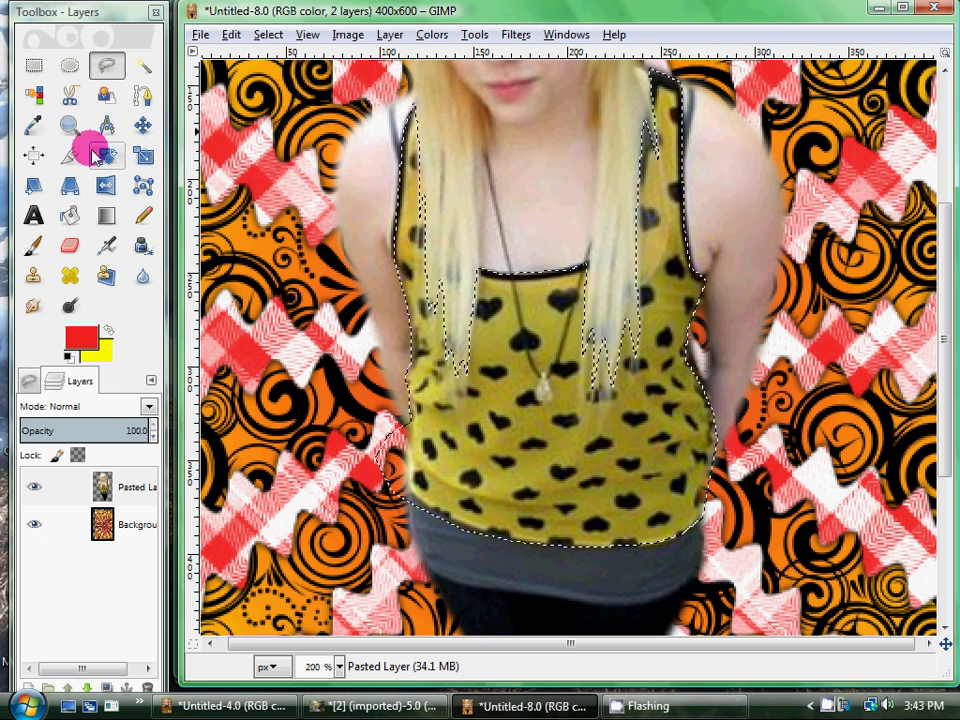
- Desaturate everything on the figure layer except the tank top, basing the gray shades on Luminosity
left_click(70, 125)
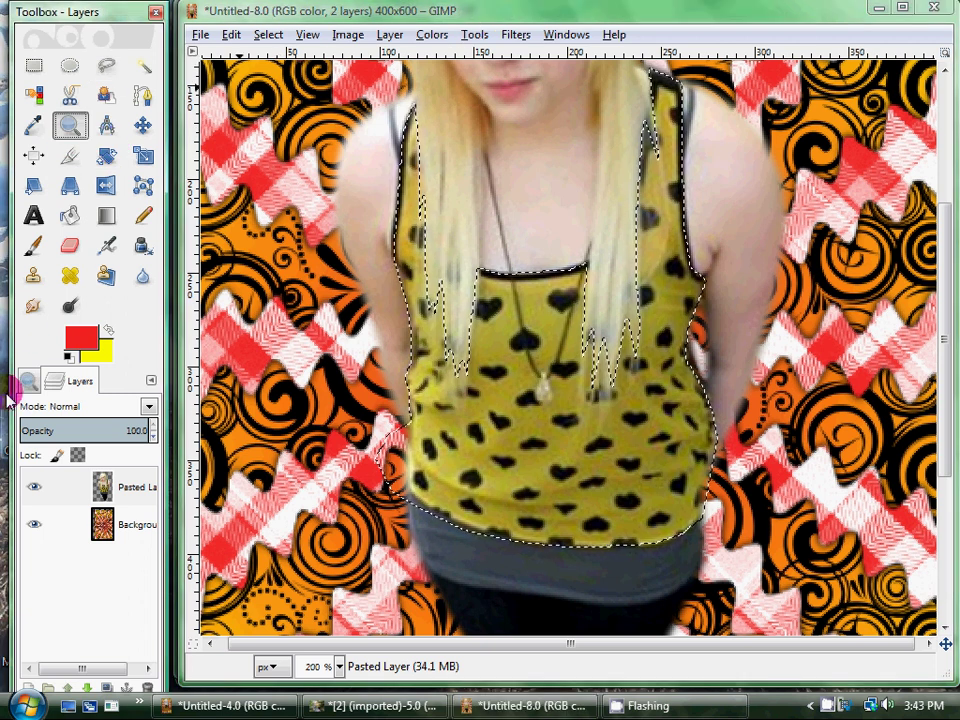
left_click(30, 381)
left_click(38, 473)
left_click(541, 406)
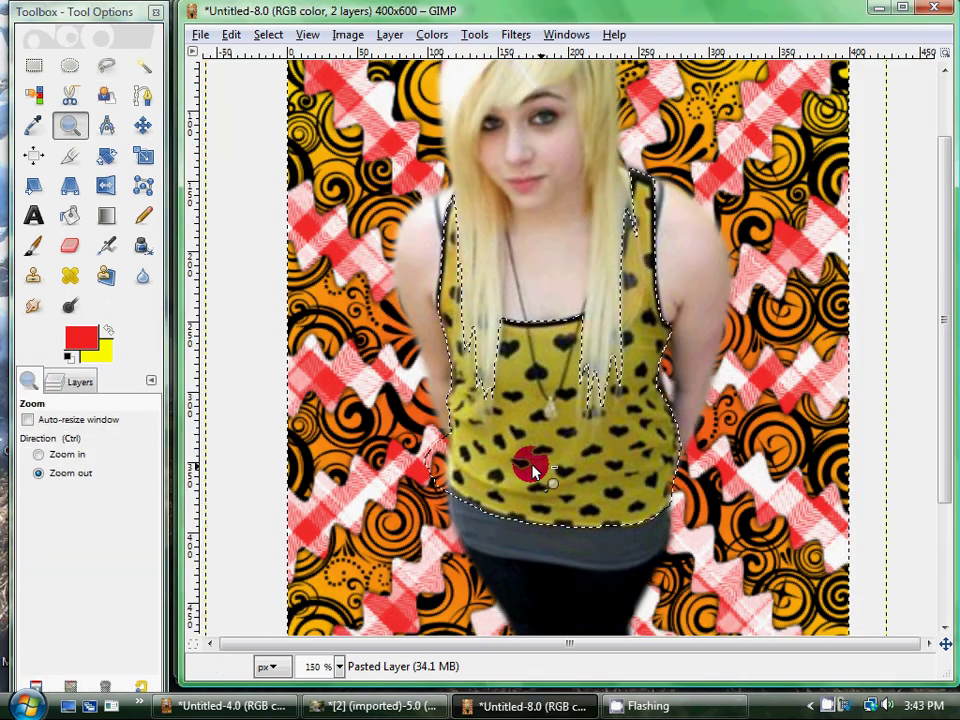
left_click(432, 34)
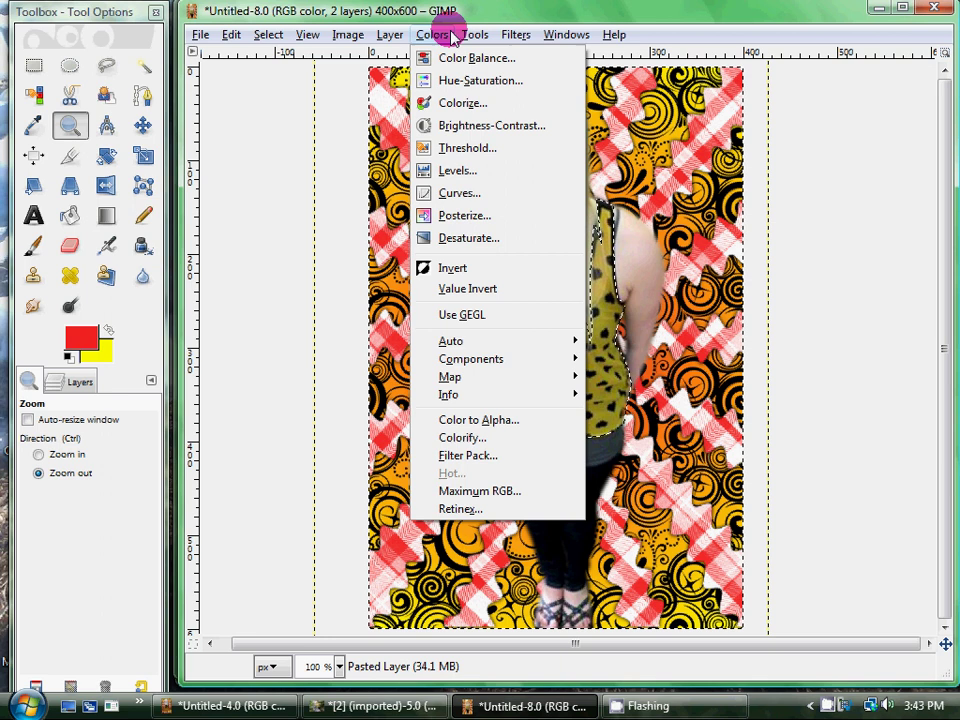
left_click(465, 238)
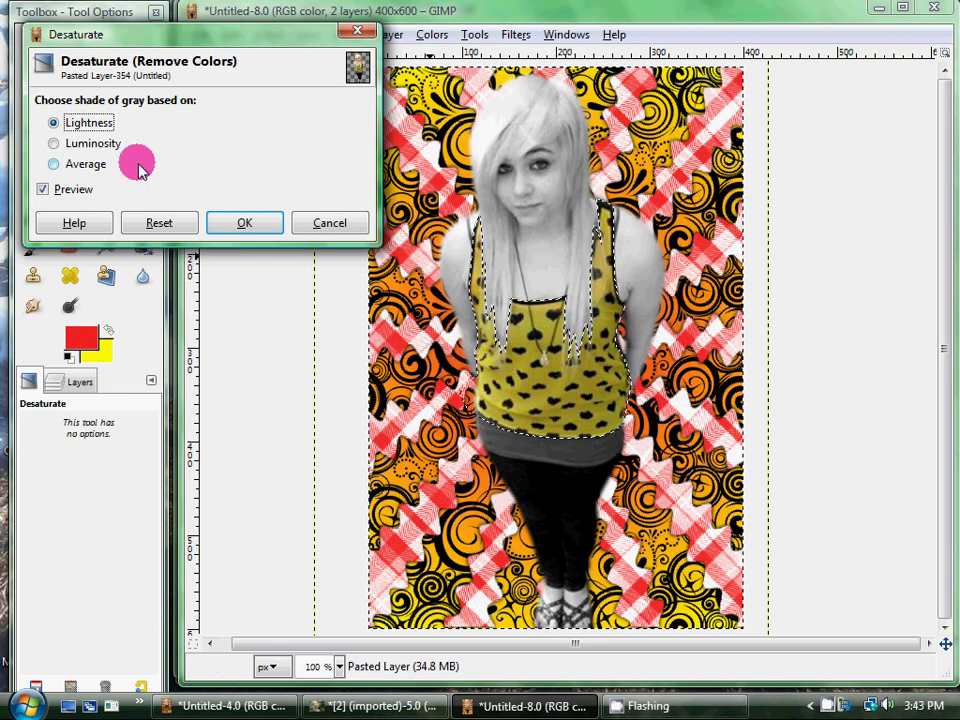
left_click(110, 147)
left_click(93, 170)
left_click(96, 145)
left_click(255, 226)
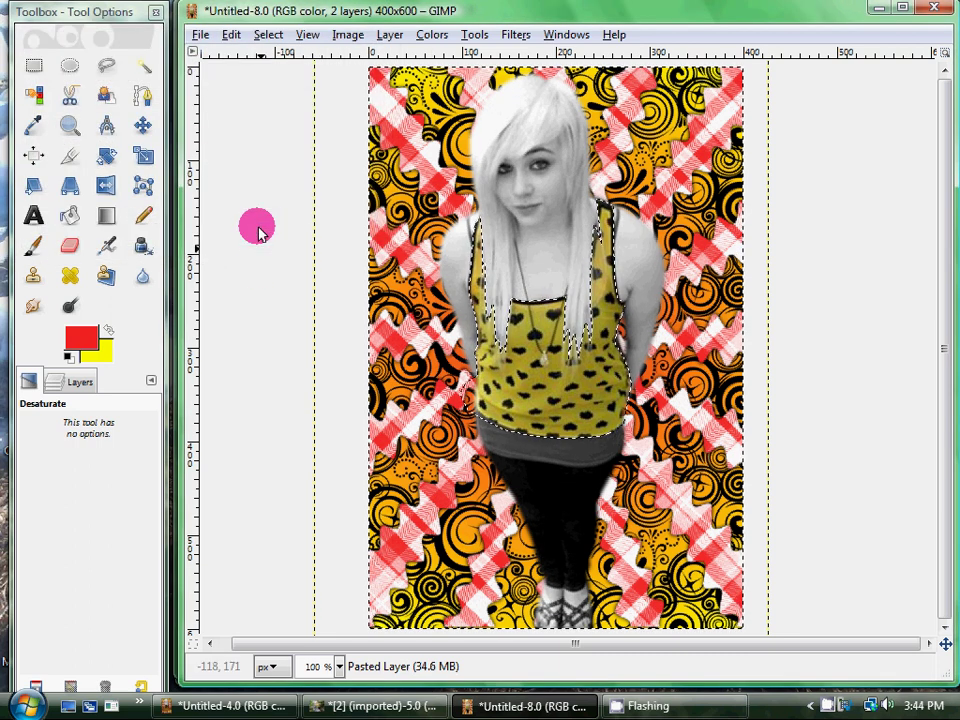
- Invert the selection so that only the tank top is selected again
right_click(589, 342)
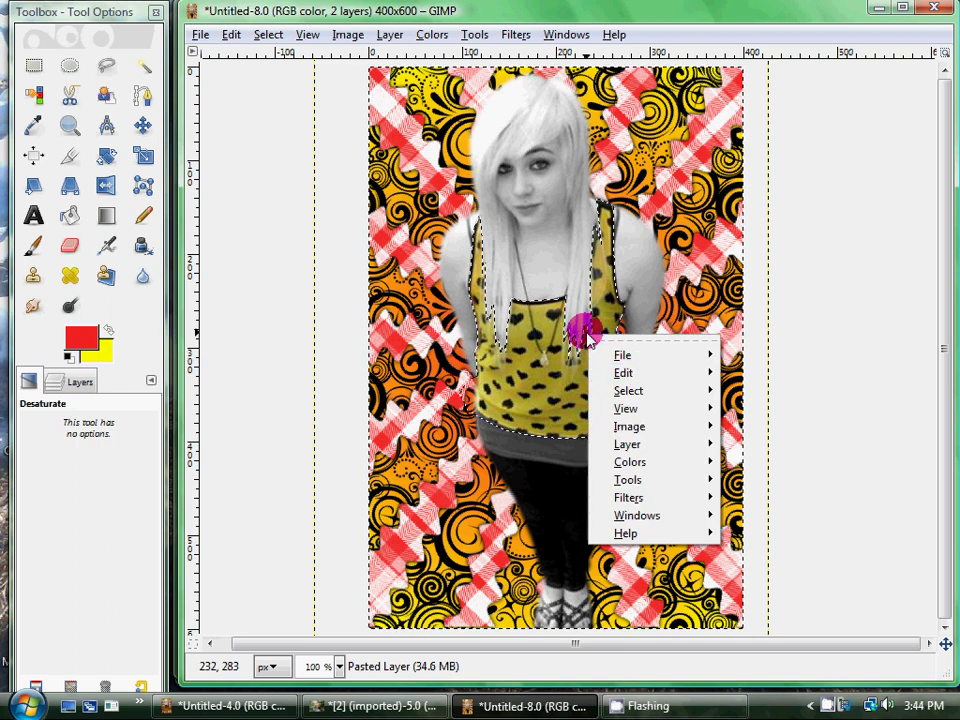
mouse_move(652, 391)
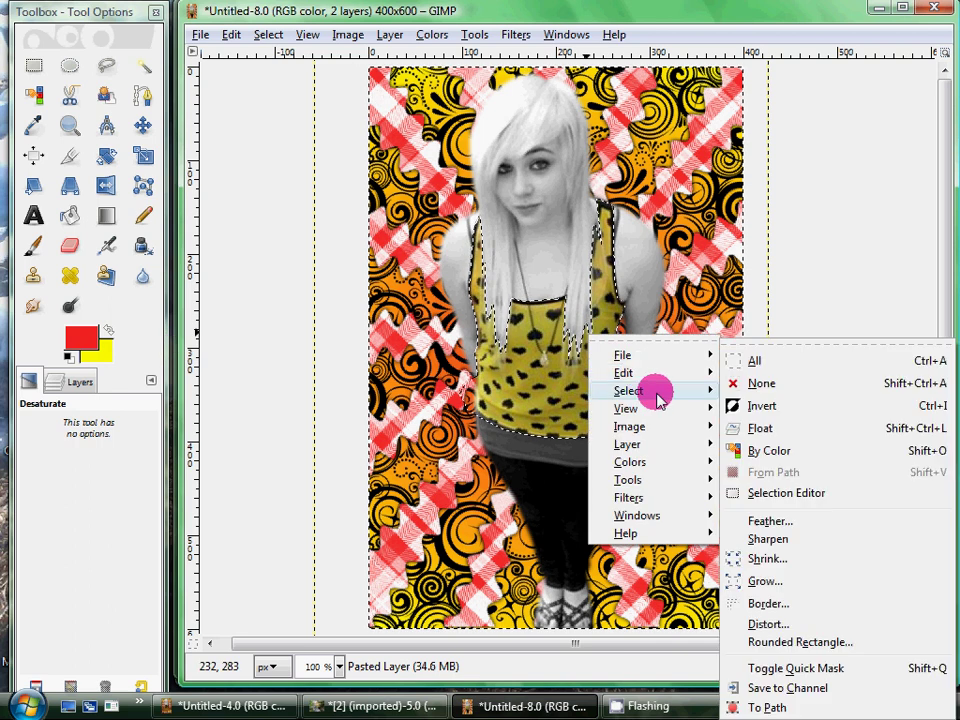
left_click(797, 395)
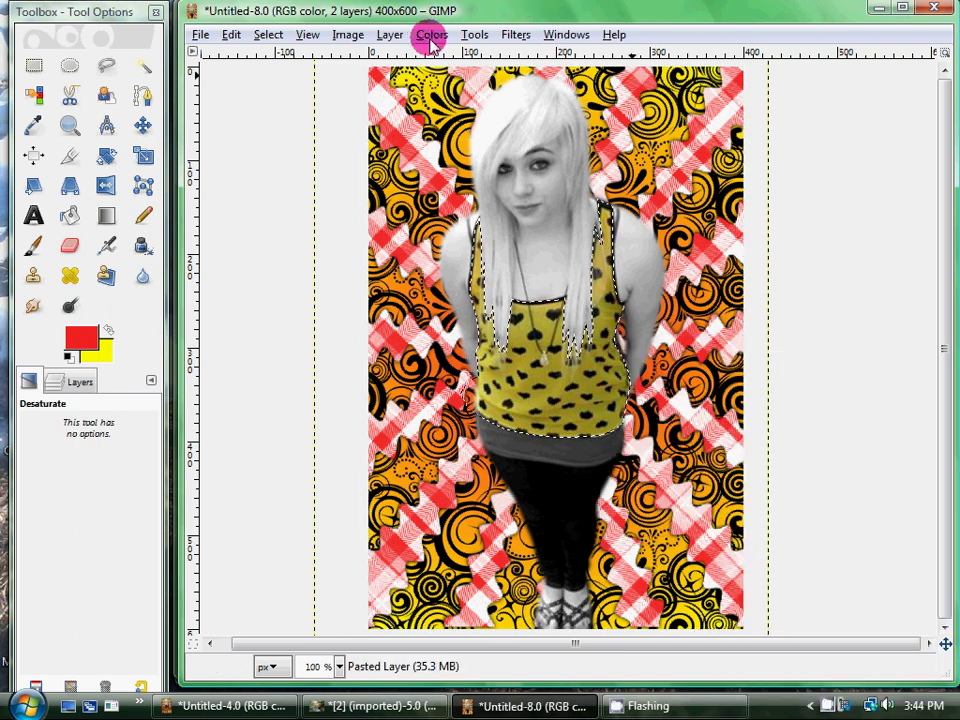
- Add two new transparent 400 × 600 px layers above the figure layer
left_click(388, 35)
left_click(388, 56)
left_click(388, 35)
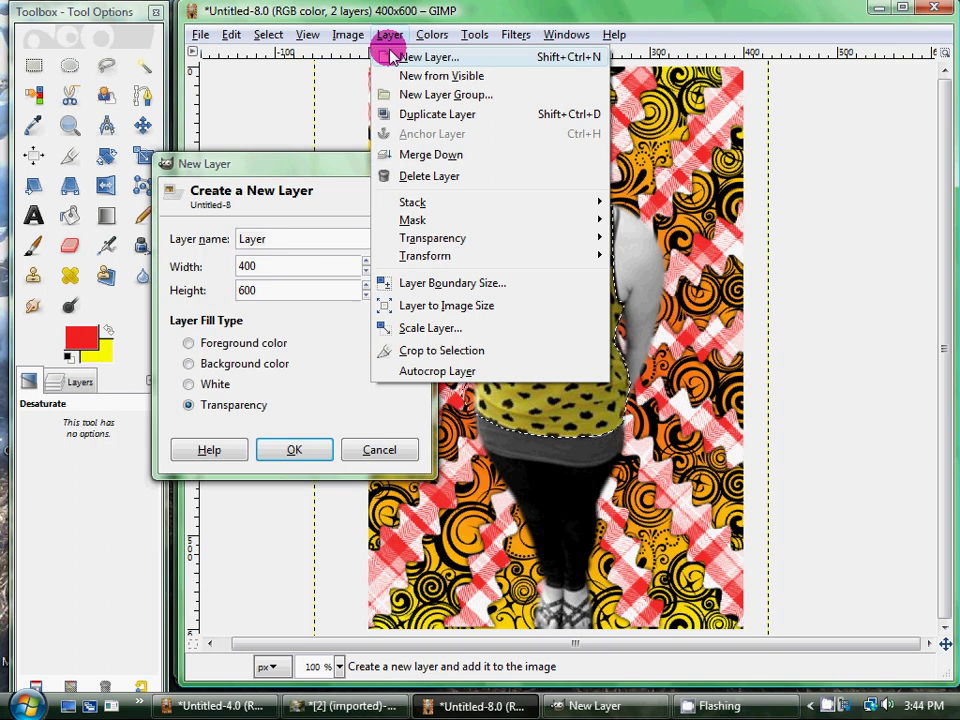
left_click(378, 56)
left_click(317, 468)
left_click(140, 318)
- Fill the tank top selection with the Cheetah pattern on the lower of the two new layers
left_click(80, 381)
left_click(99, 524)
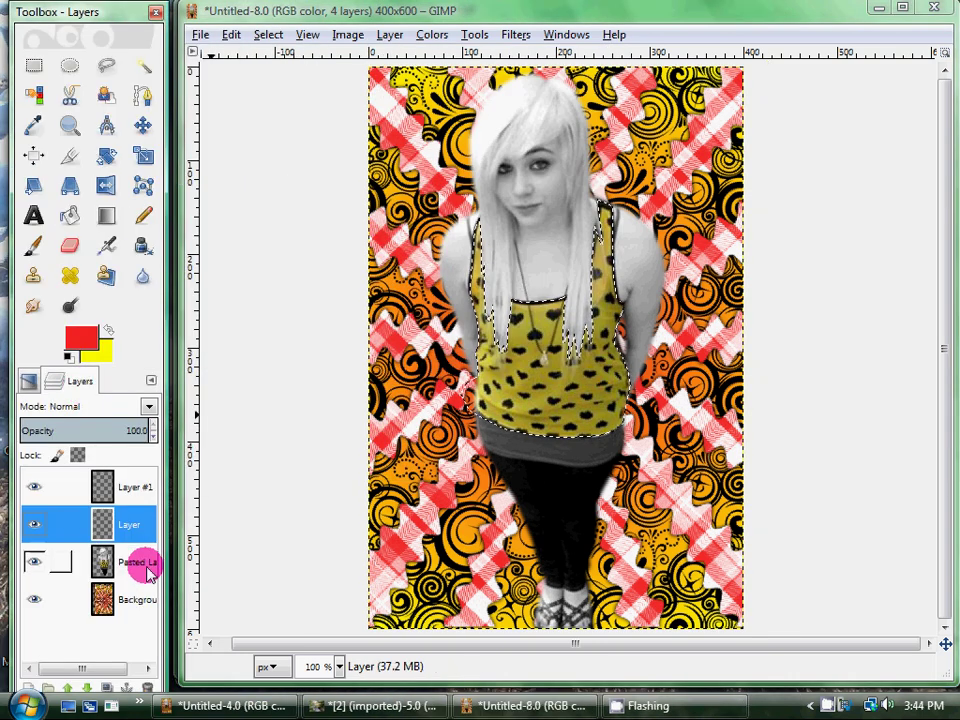
left_click(66, 220)
left_click(40, 379)
left_click(67, 522)
left_click(62, 545)
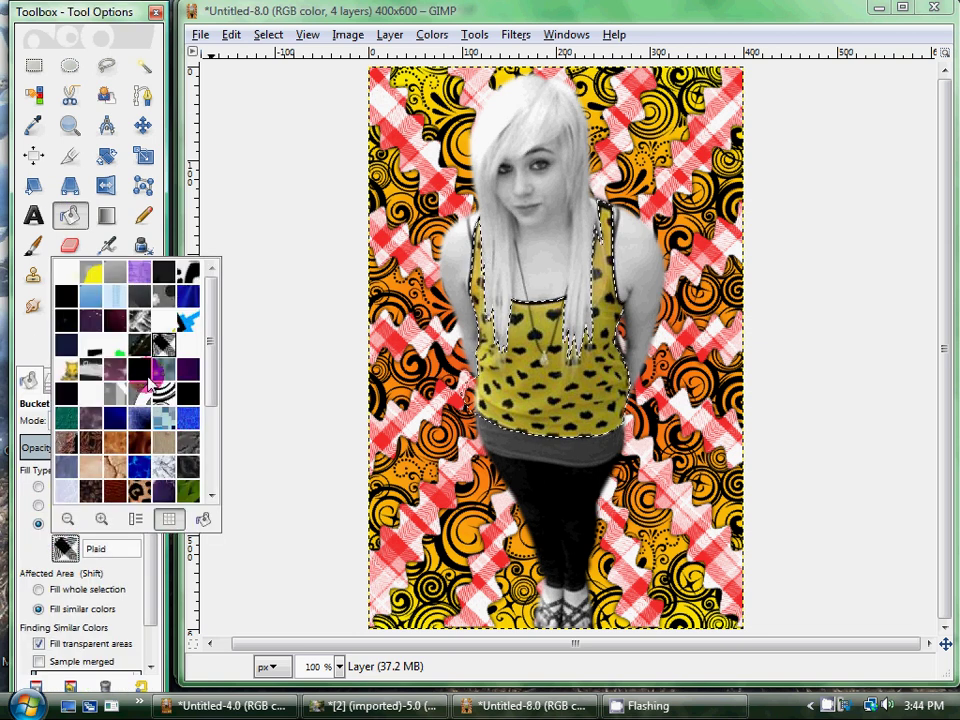
left_click(138, 489)
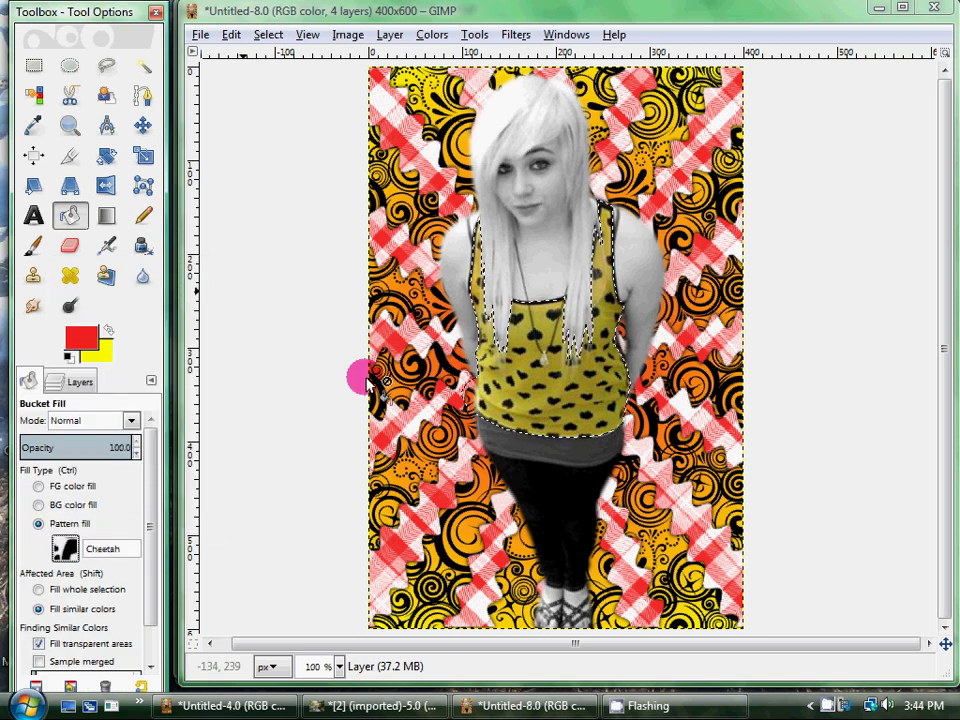
left_click(600, 400)
- Set the cheetah pattern layer's blending mode to Multiply
left_click(72, 391)
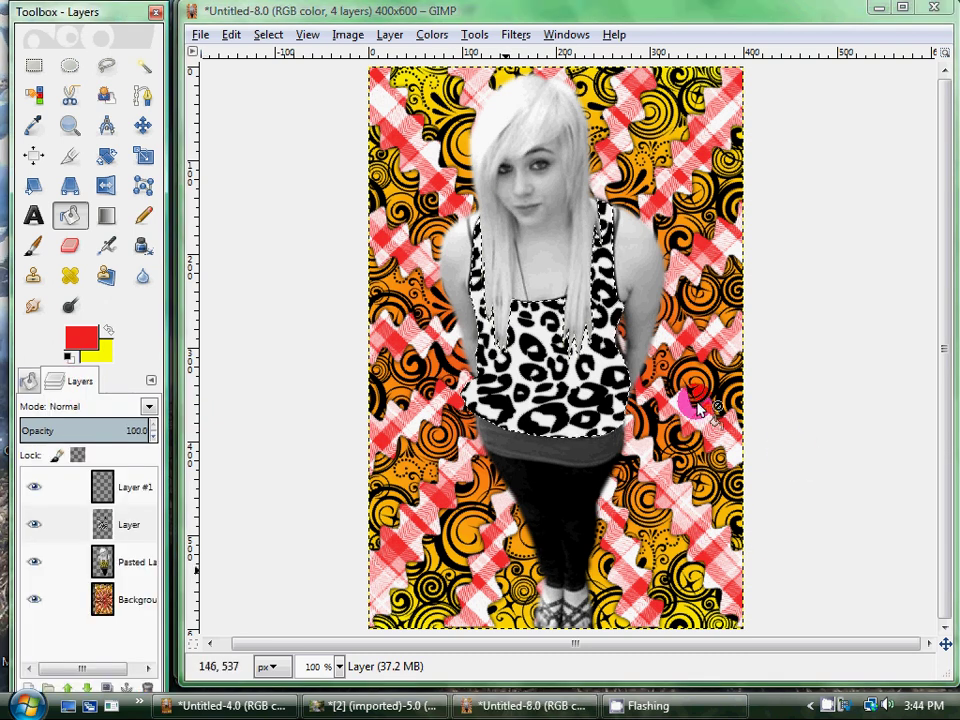
left_click(137, 406)
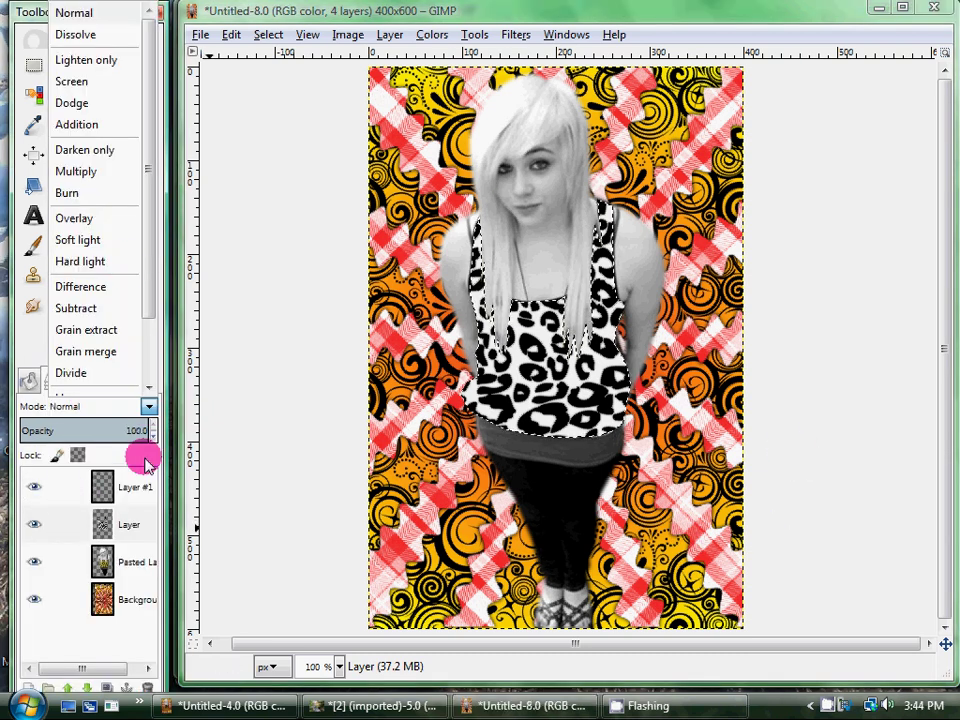
left_click(118, 173)
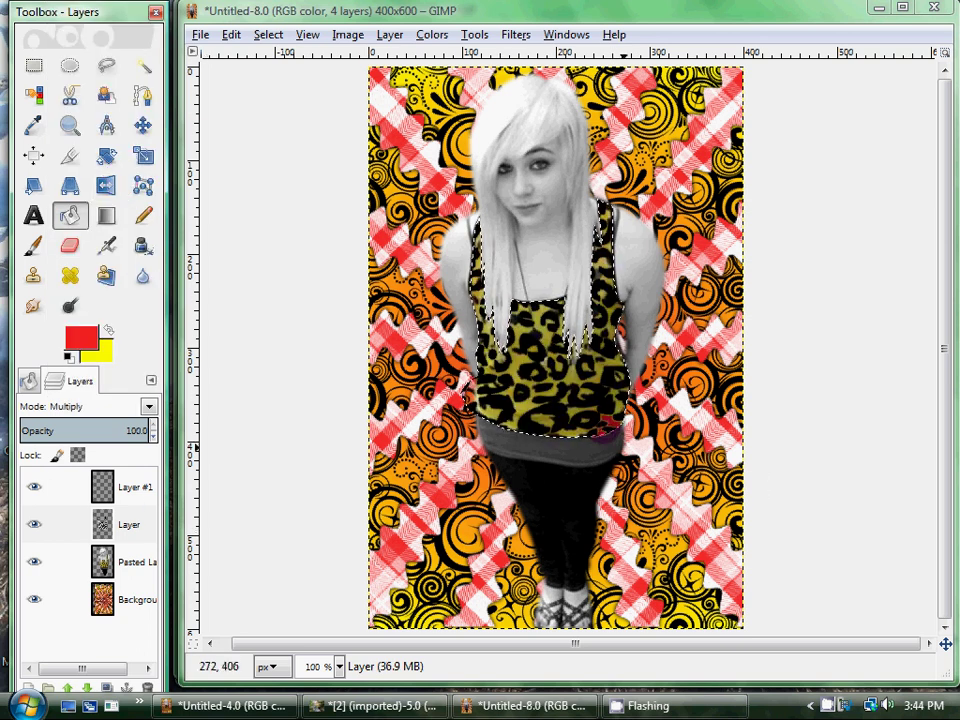
- Activate the empty uppermost layer and set the Blend tool's red-to-yellow gradient to the Linear shape
left_click(110, 487)
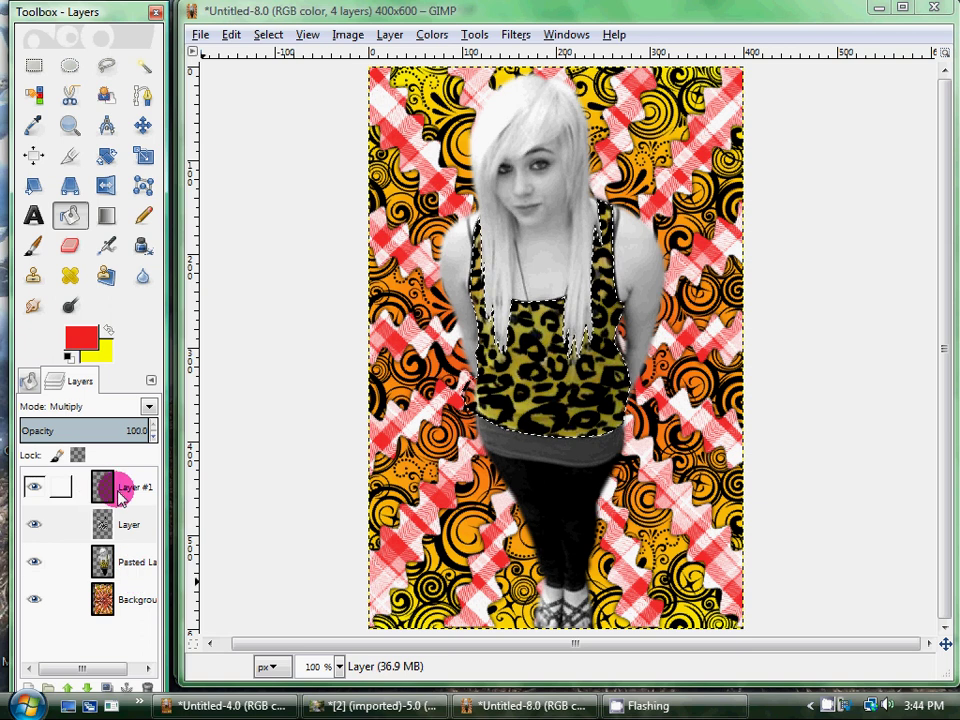
left_click(118, 490)
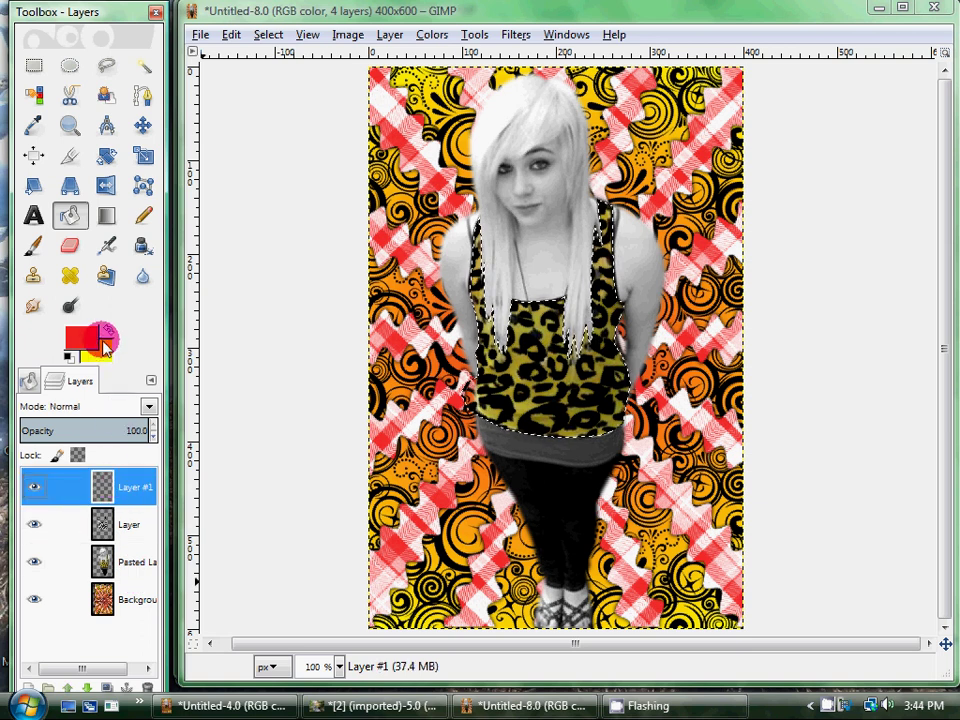
left_click(106, 215)
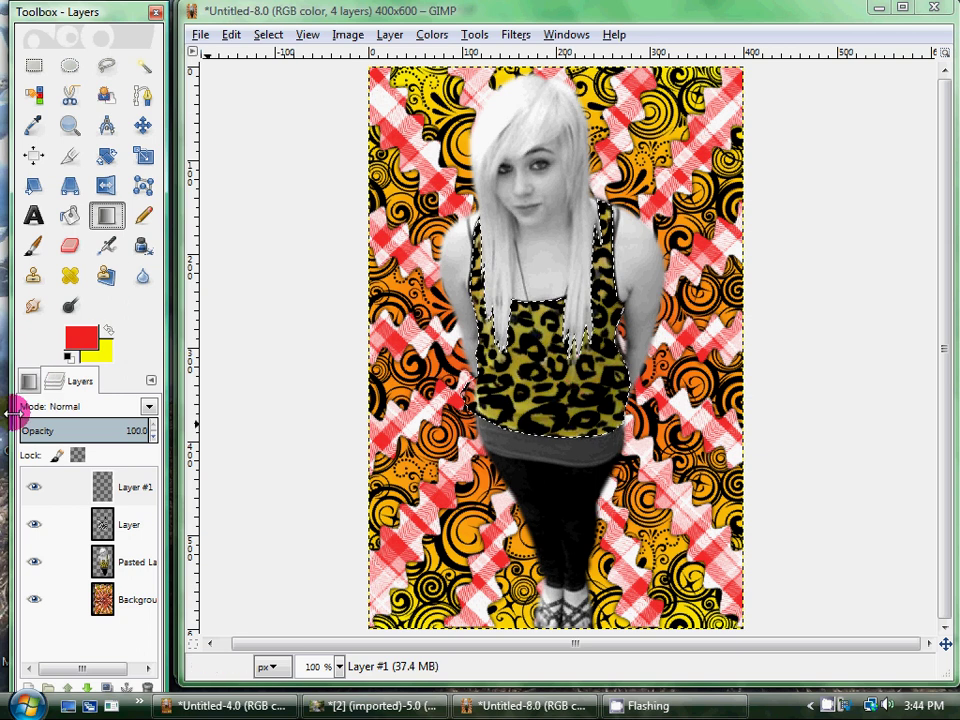
left_click(28, 381)
left_click(100, 508)
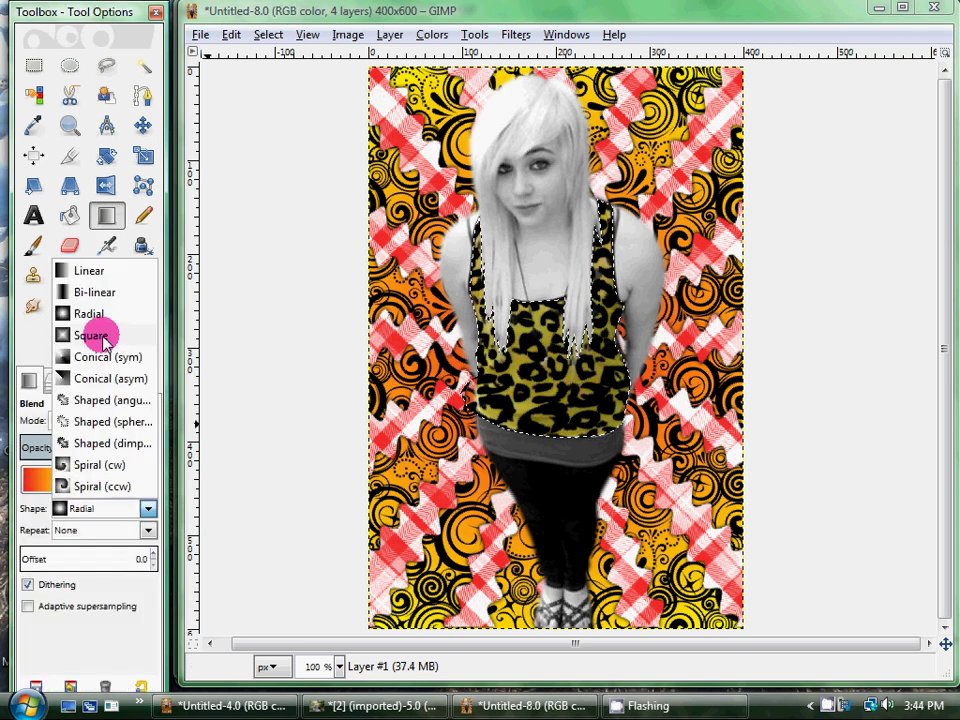
left_click(86, 271)
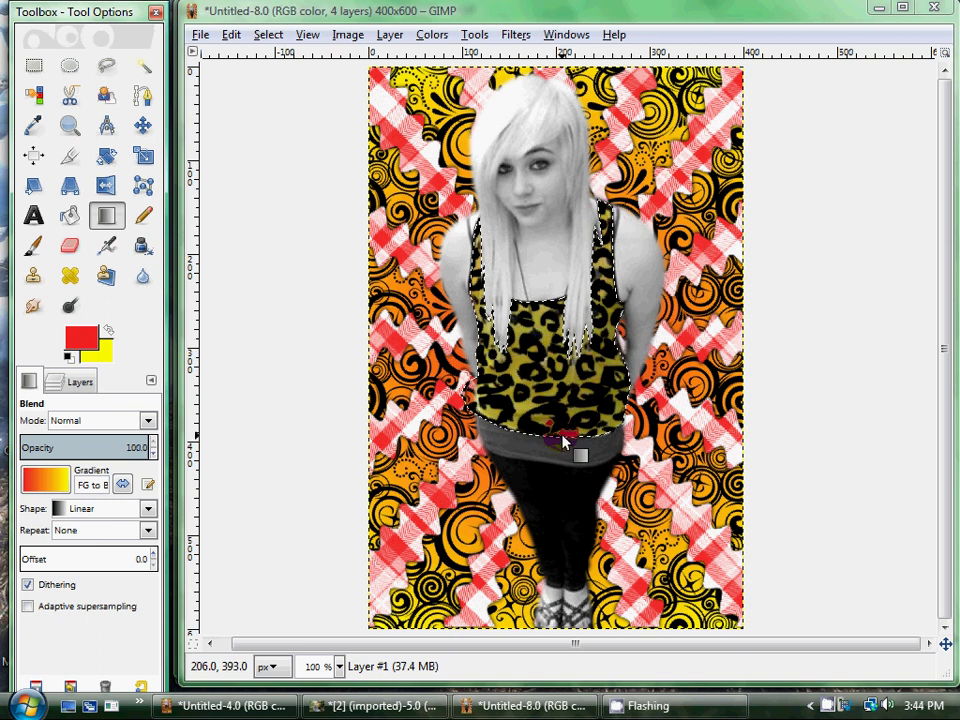
left_click_drag(562, 440, 581, 232)
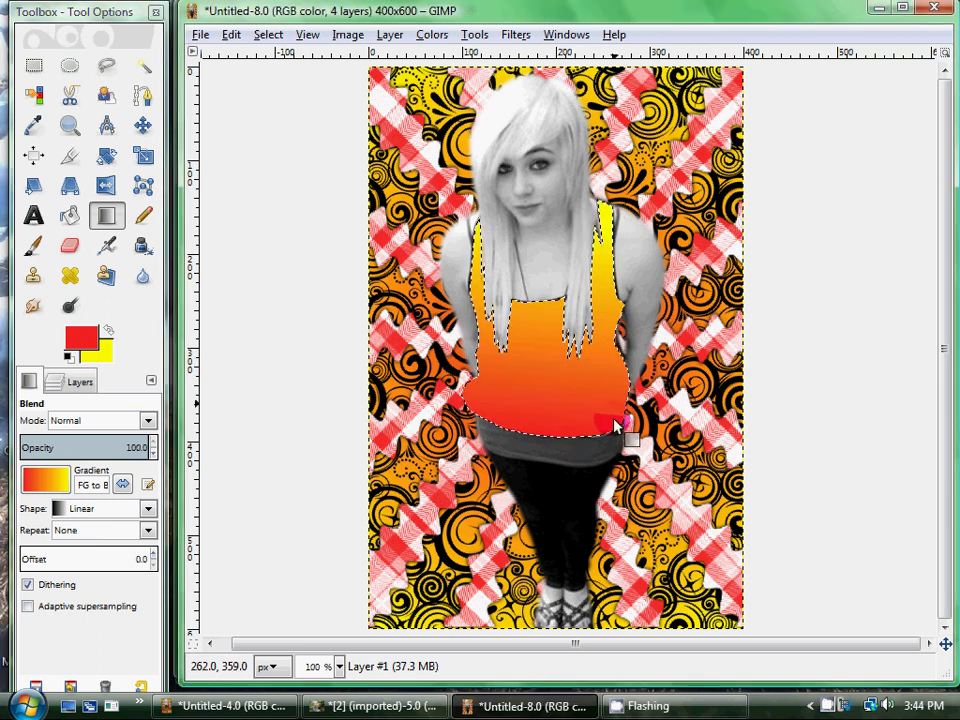
left_click(231, 35)
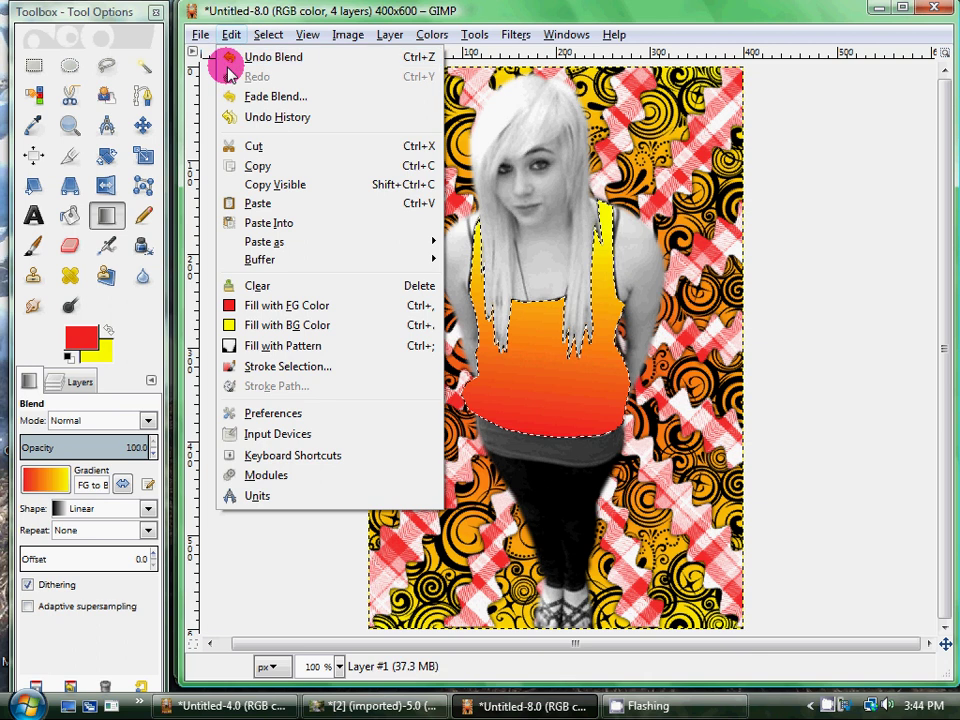
left_click(232, 58)
- Draw a short red-to-yellow gradient upward from near the tank top's hem and set its layer's blending mode to Multiply
left_click_drag(553, 416, 553, 322)
left_click(80, 382)
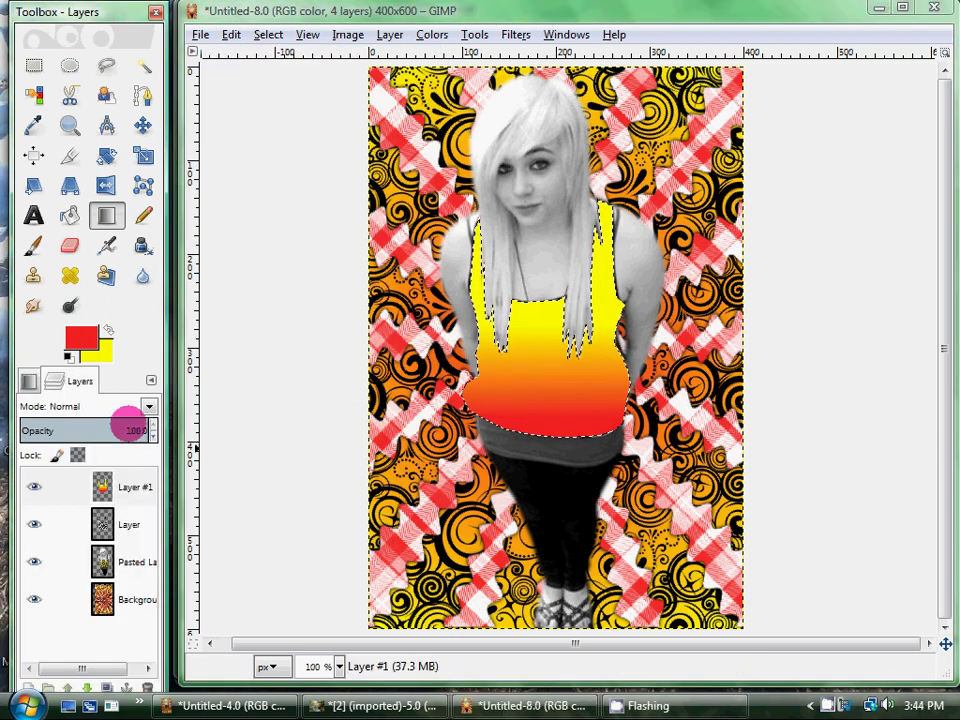
left_click(146, 406)
left_click(112, 90)
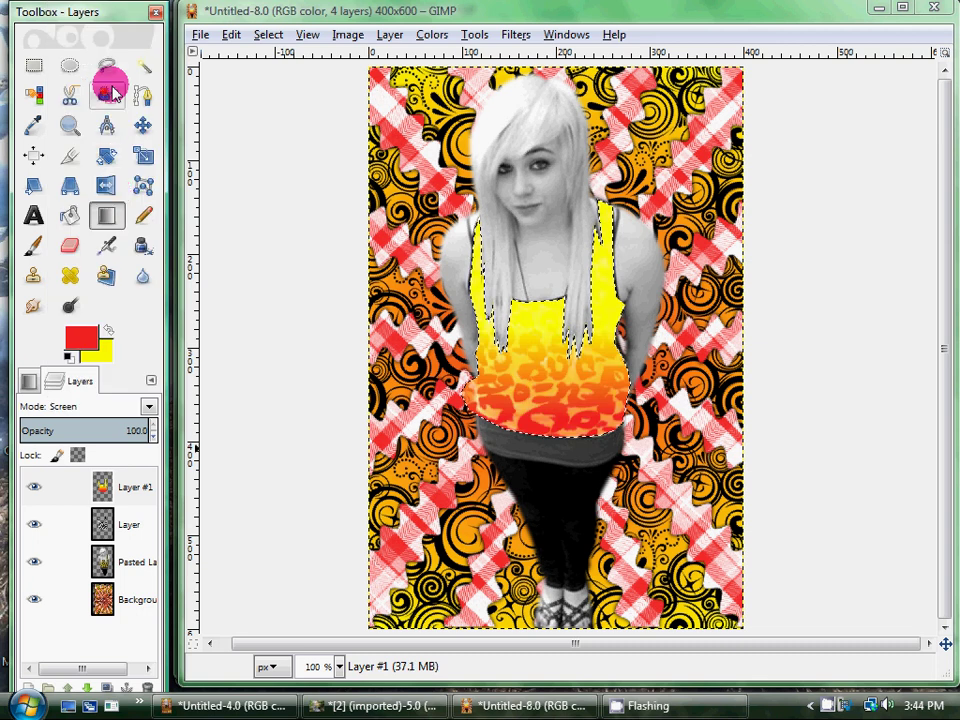
left_click(147, 408)
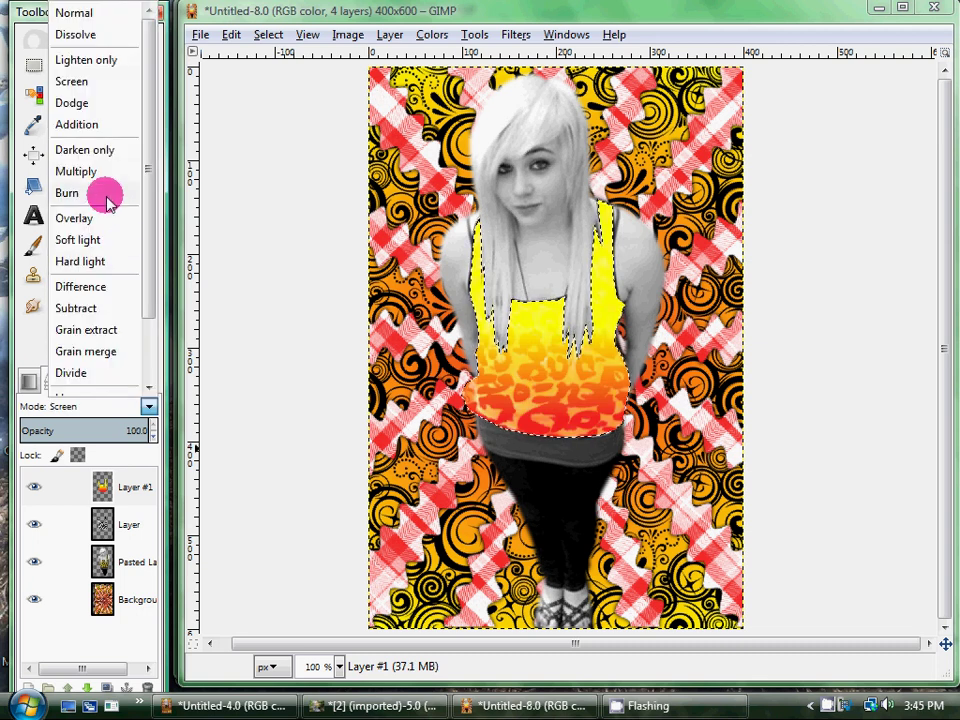
left_click(103, 173)
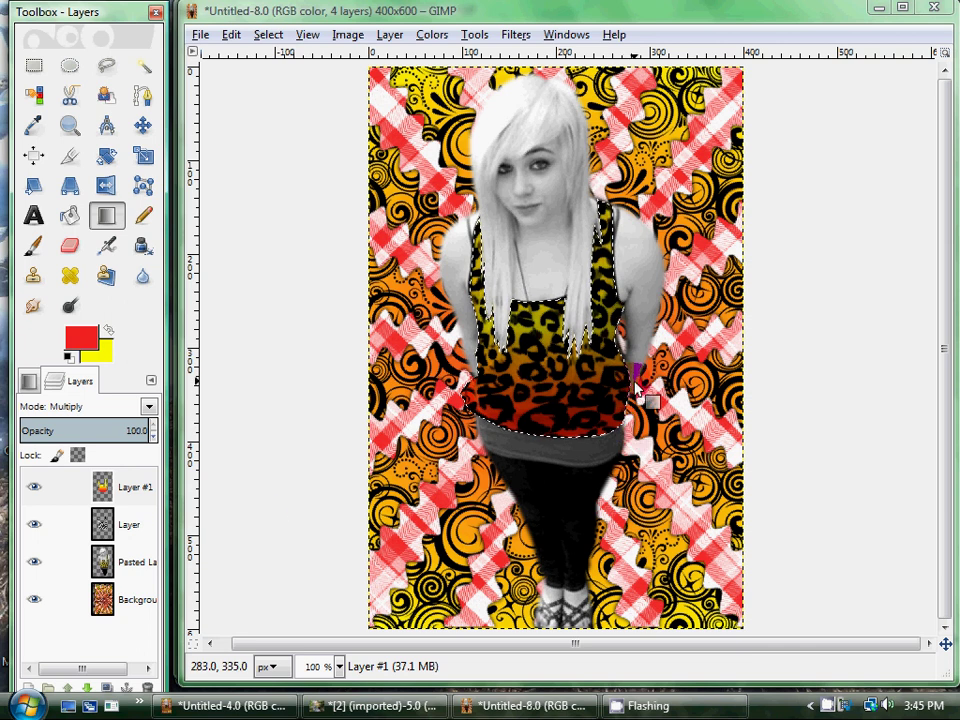
- Create a selection from the figure layer's alpha and invert it to cover the area outside the figure
right_click(126, 561)
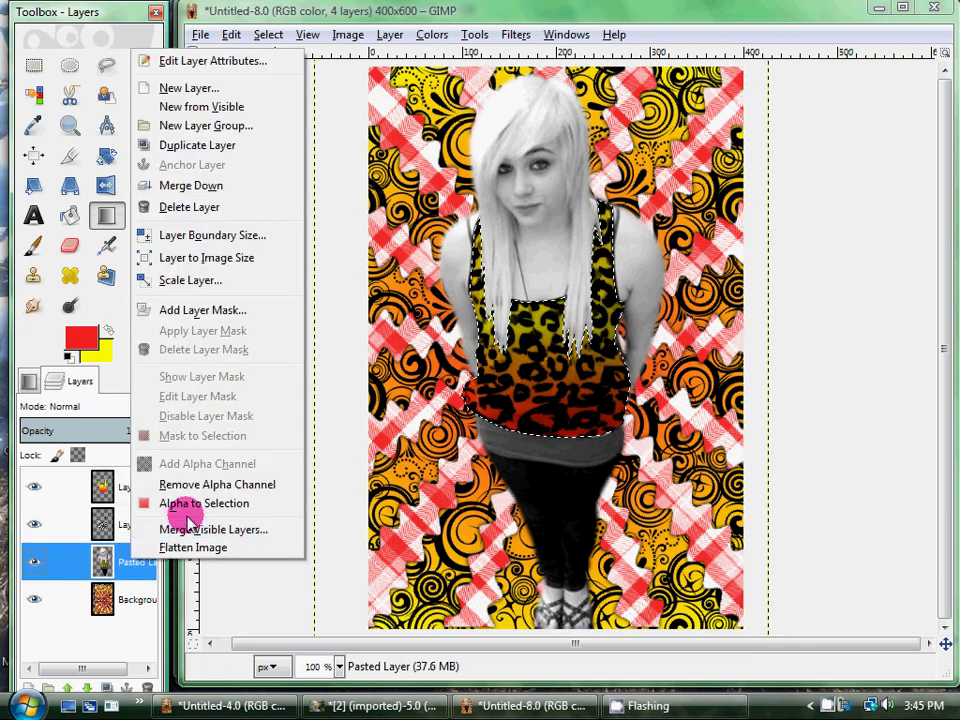
left_click(189, 504)
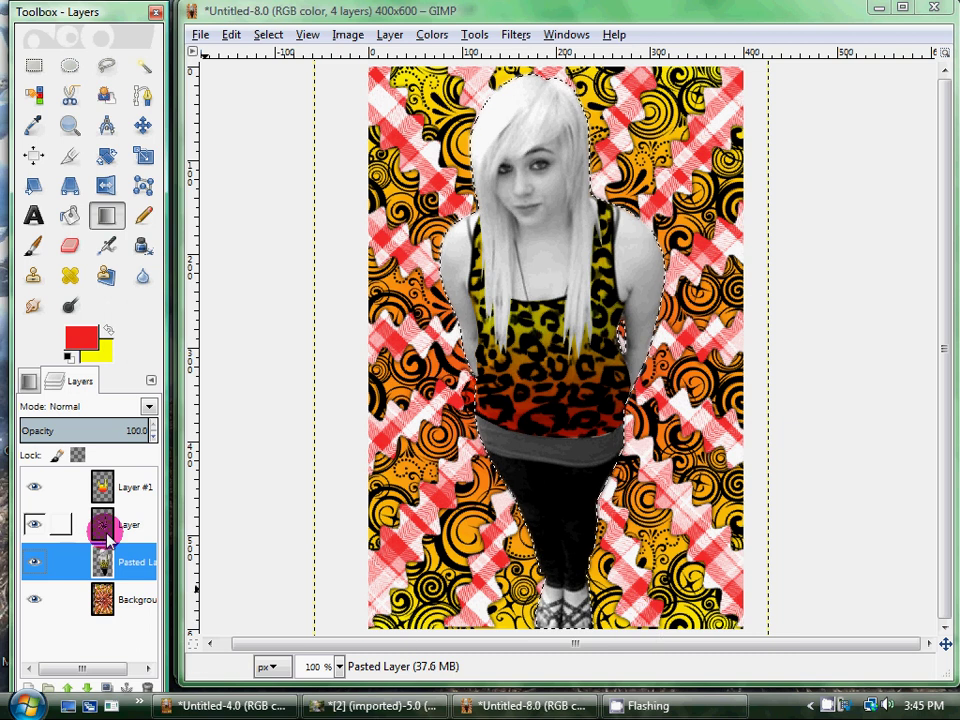
right_click(537, 455)
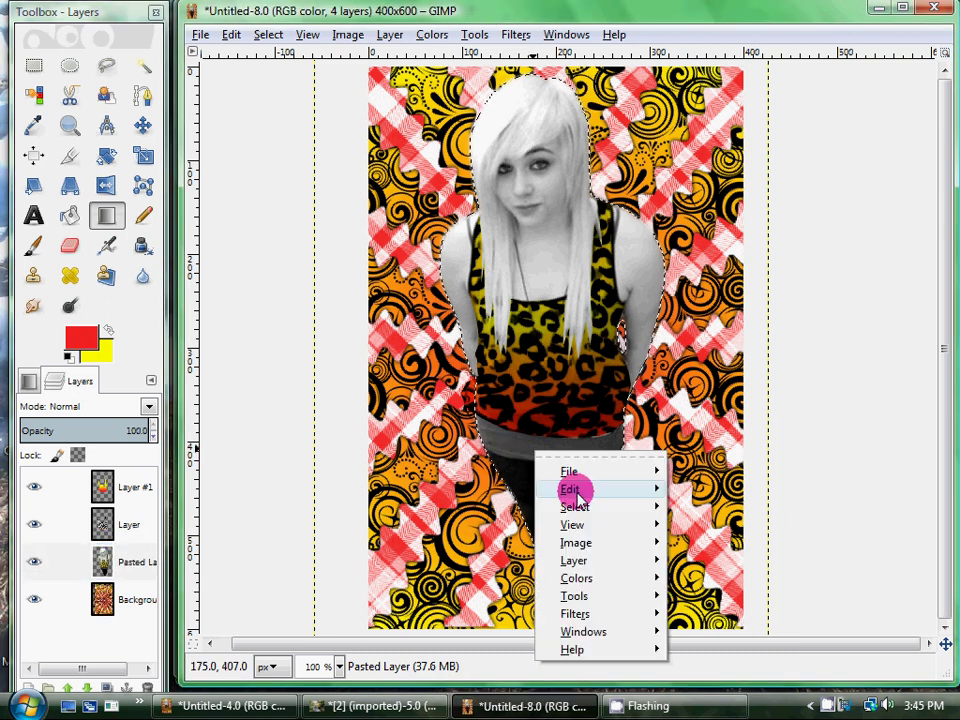
mouse_move(575, 507)
left_click(724, 406)
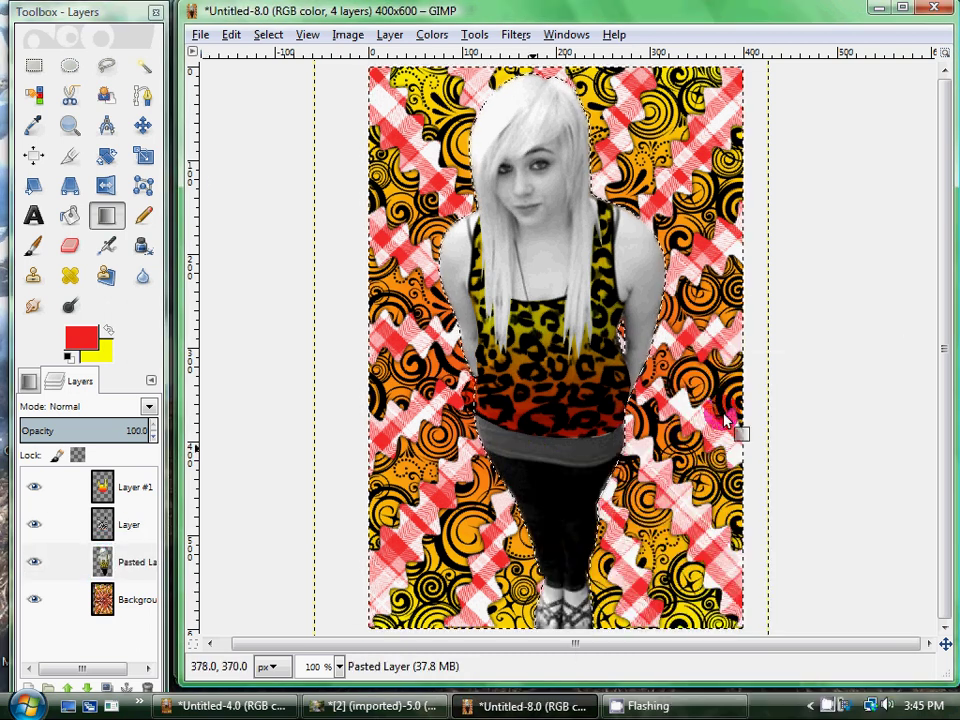
- Set the Eraser to the soft round "2. Hardness 07" brush and activate the cheetah pattern layer
left_click(70, 245)
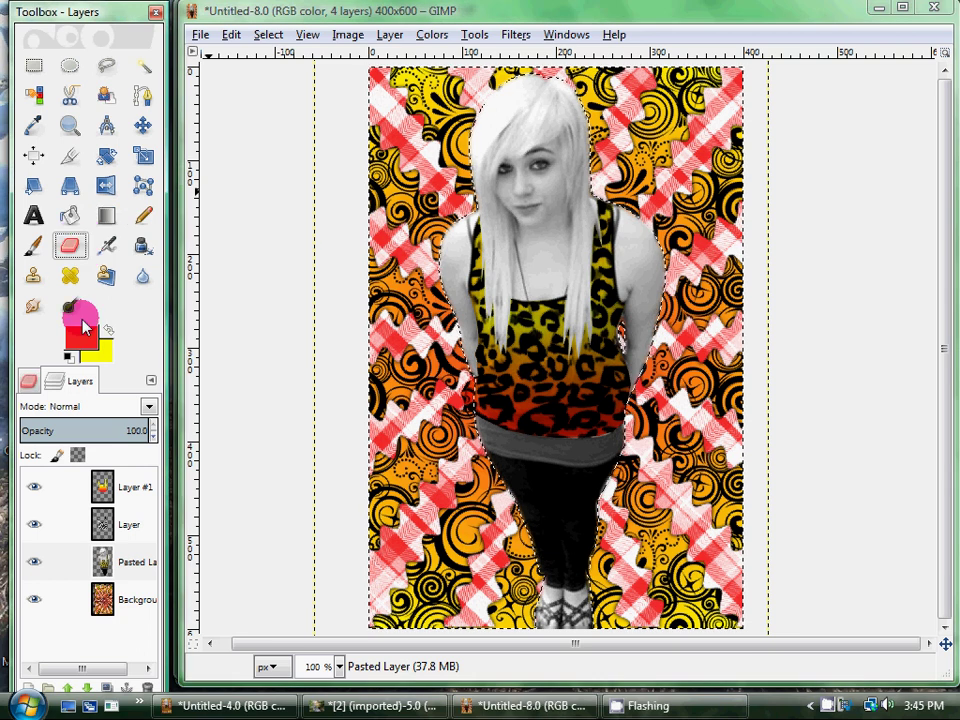
left_click(143, 524)
left_click(28, 381)
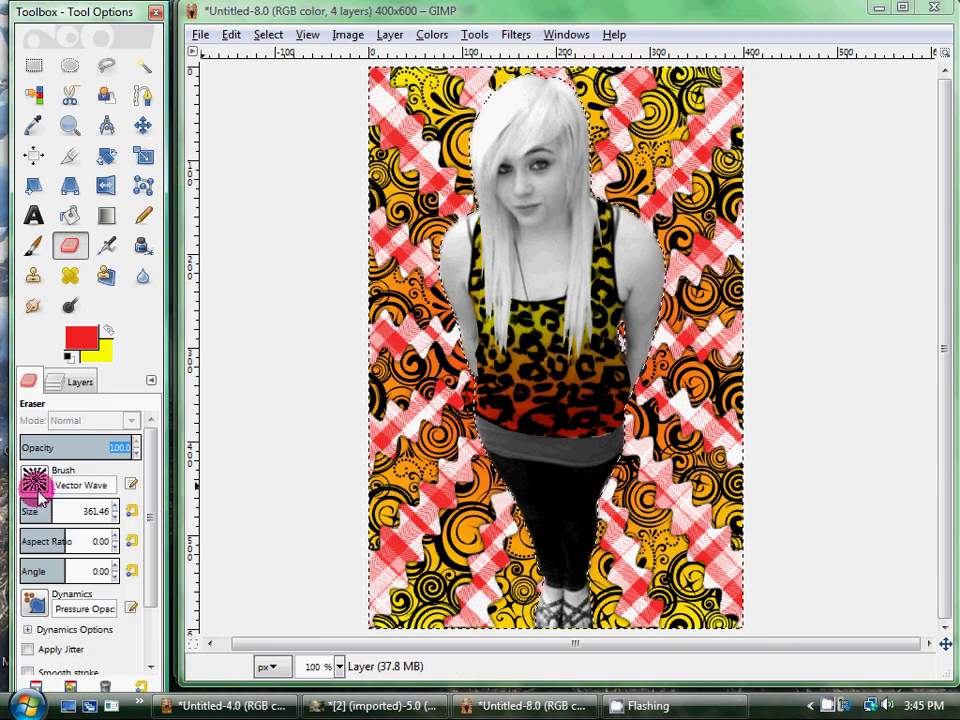
left_click(34, 478)
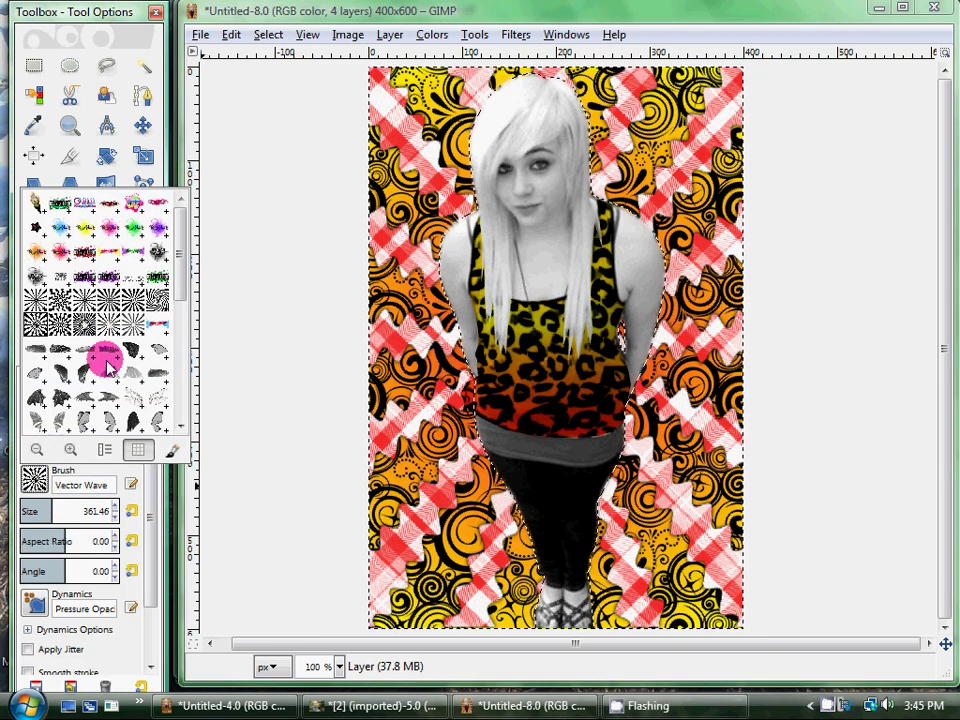
scroll(105, 340, "down", 5)
left_click(86, 330)
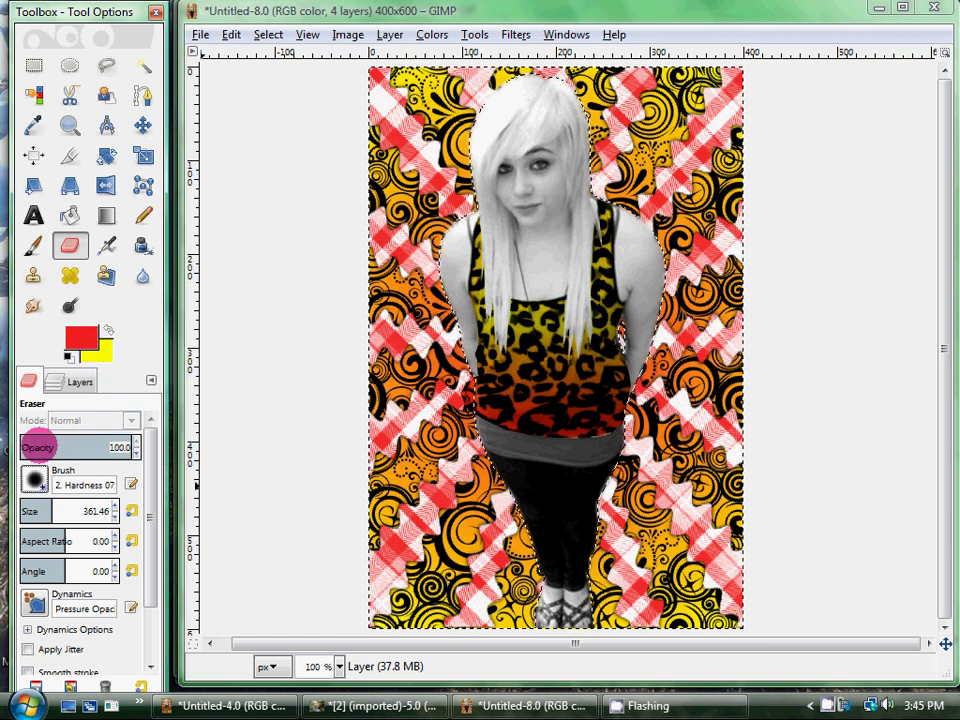
left_click(56, 379)
left_click(118, 516)
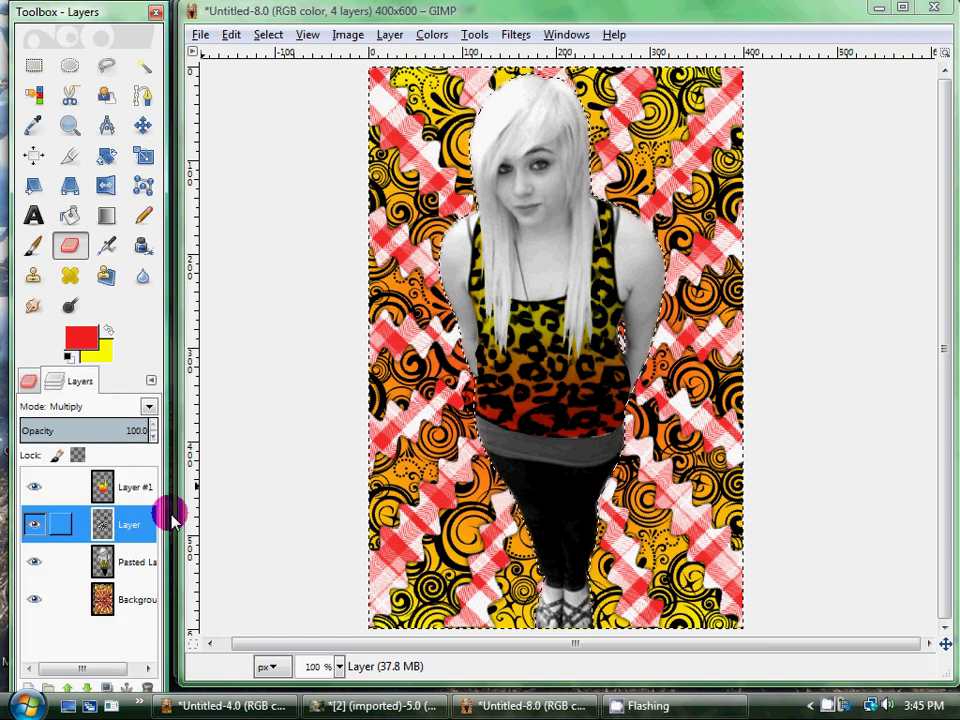
- Erase the cheetah pattern and the gradient layer's spill outside the figure within the inverted selection
left_click(478, 450)
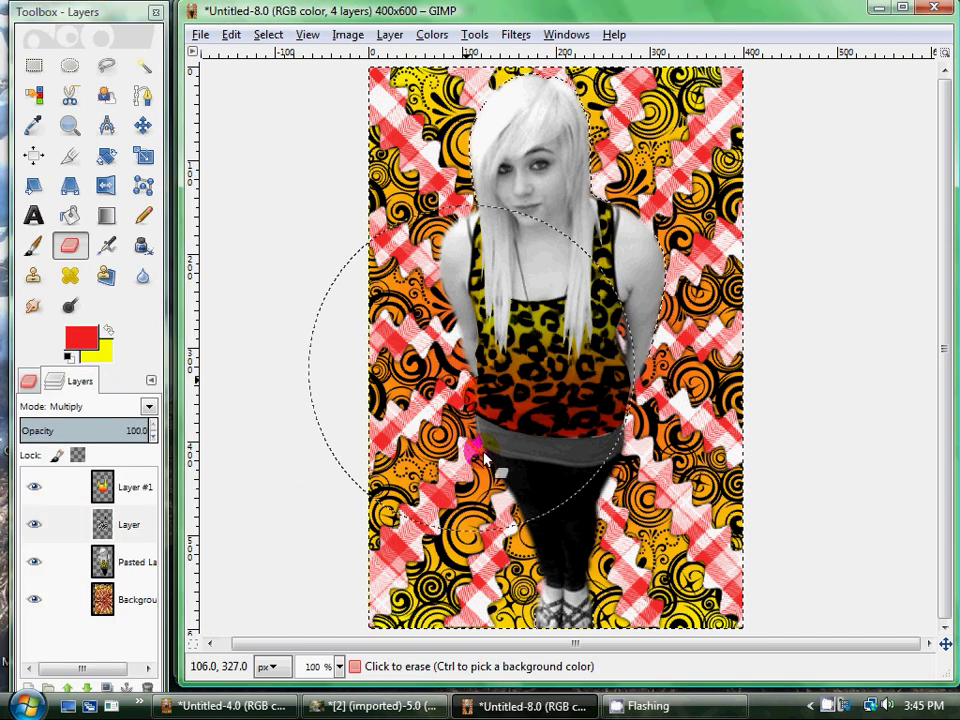
left_click(128, 486)
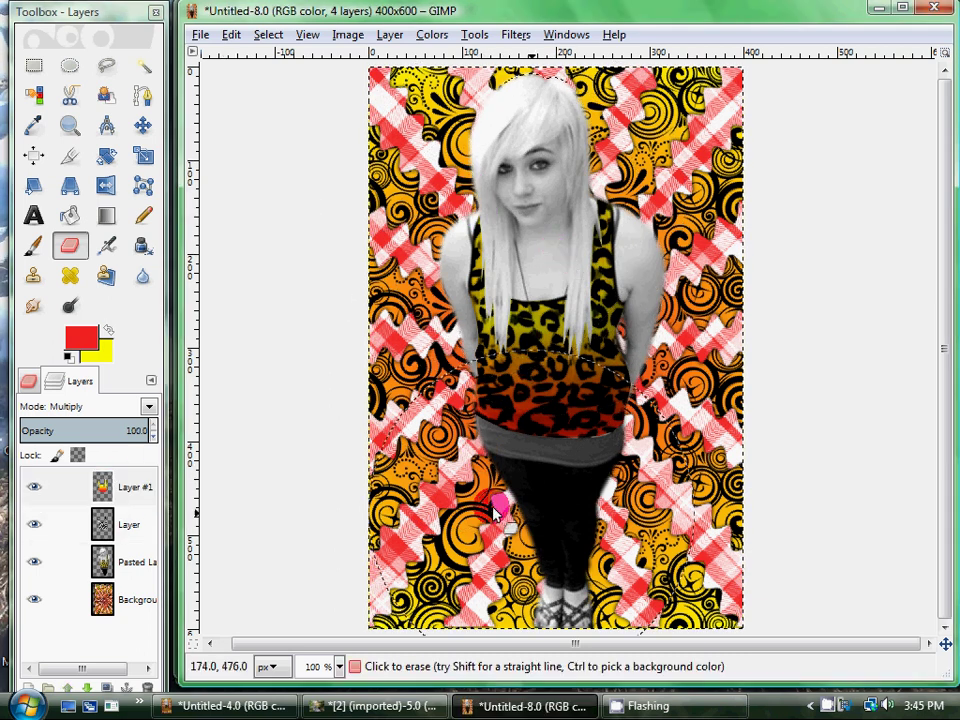
left_click(540, 265)
left_click_drag(540, 265, 467, 446)
- Merge the cheetah layer and the gradient layer down into the figure layer, and clear the selection
left_click_drag(96, 487, 100, 535)
right_click(100, 535)
left_click(171, 154)
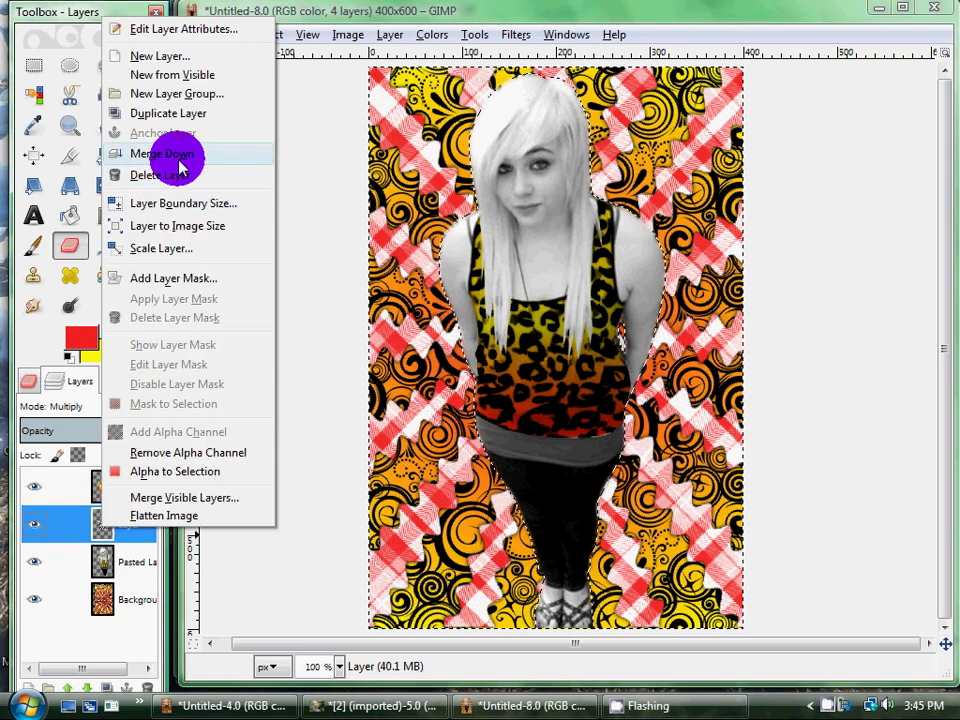
right_click(143, 487)
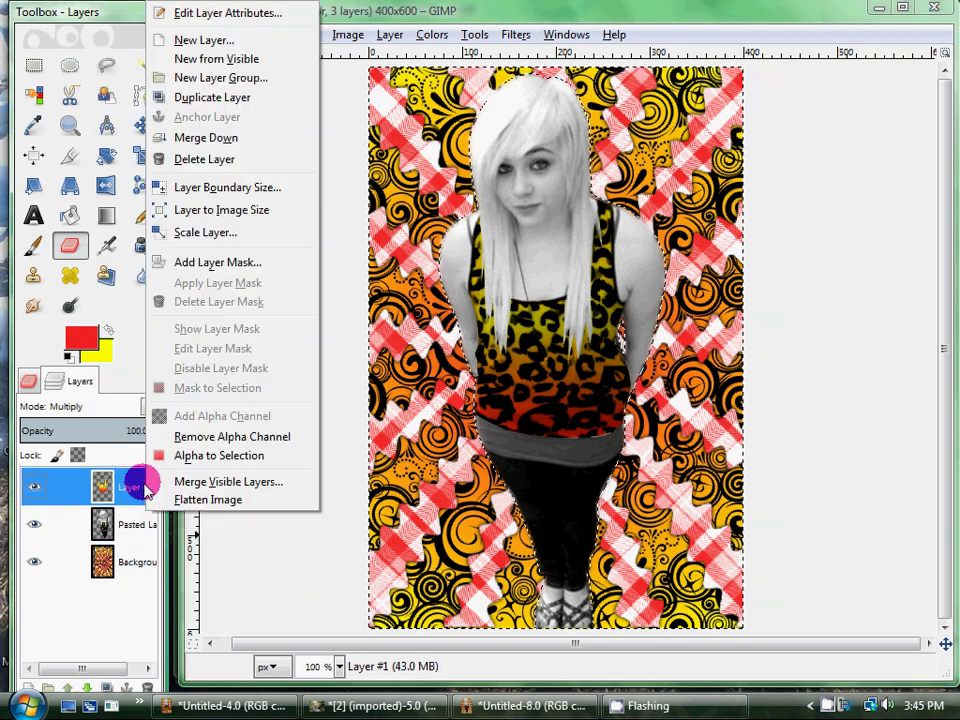
left_click(227, 133)
left_click(279, 40)
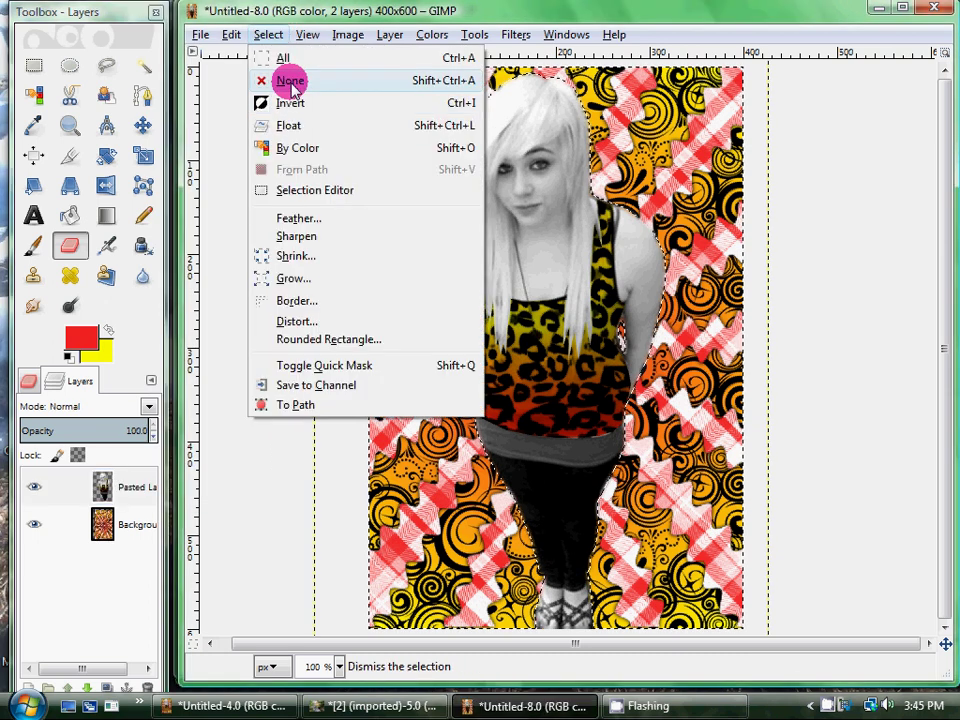
left_click(279, 79)
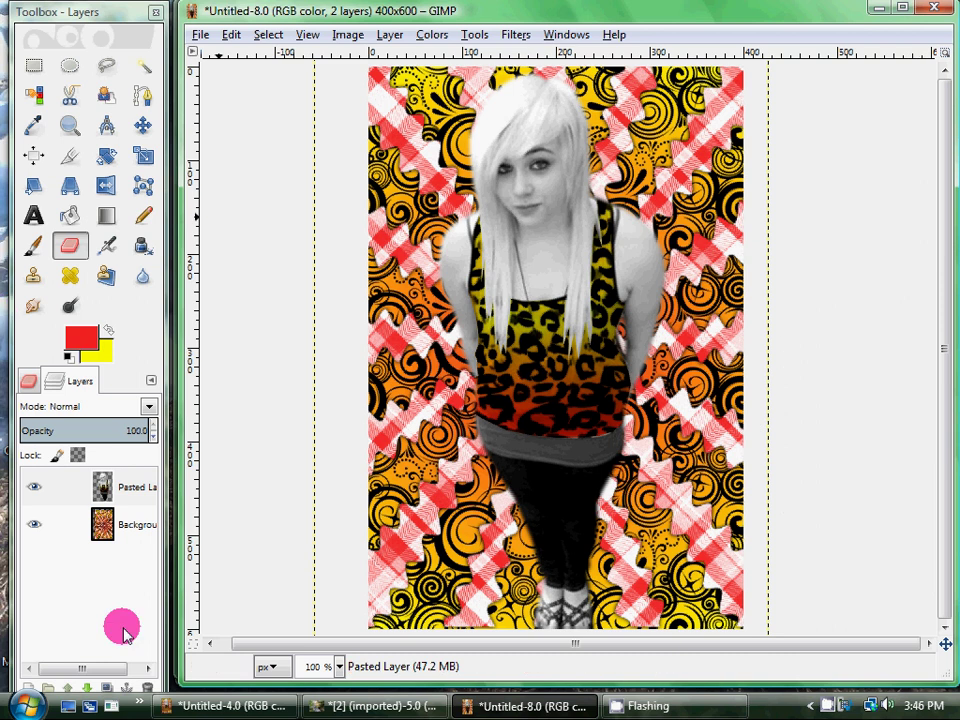
- Create a selection from the background layer's alpha and add three transparent 400 × 600 px layers above it
right_click(100, 524)
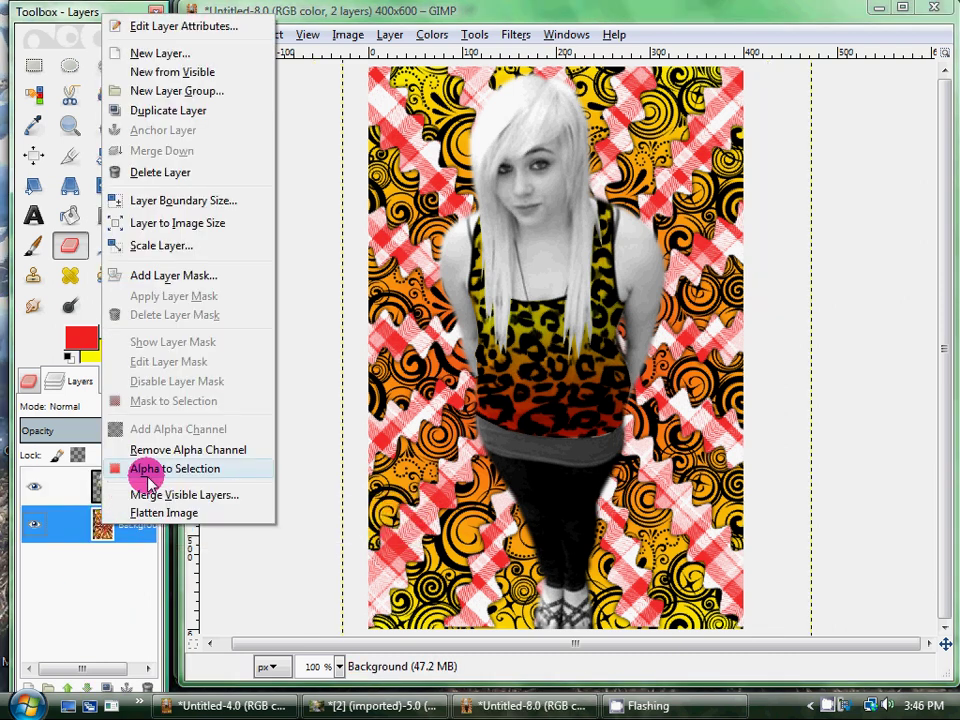
left_click(147, 478)
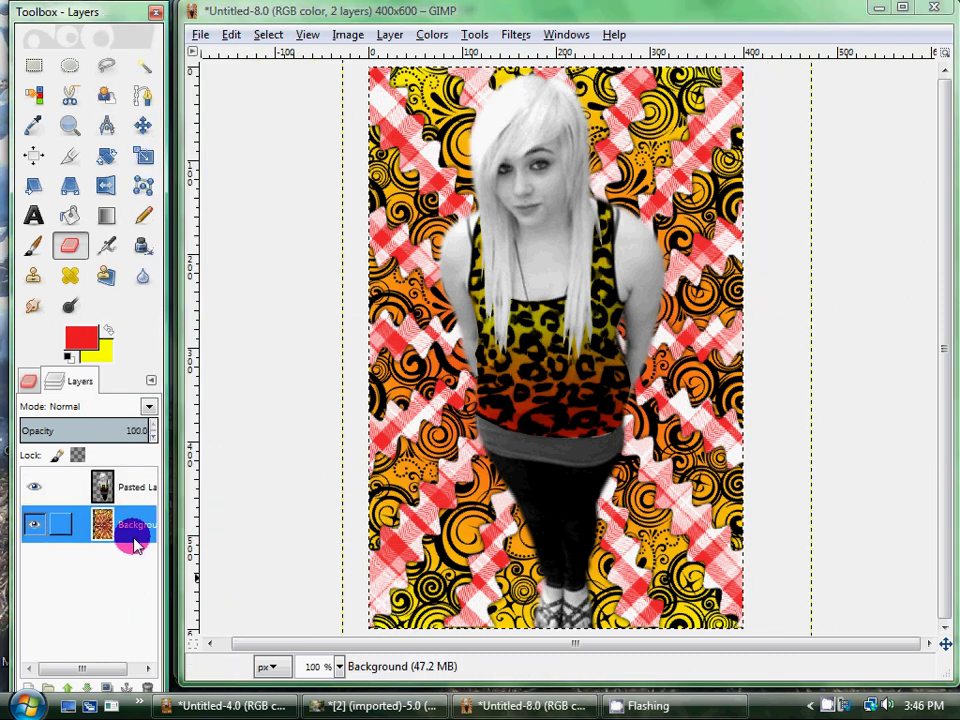
left_click(385, 36)
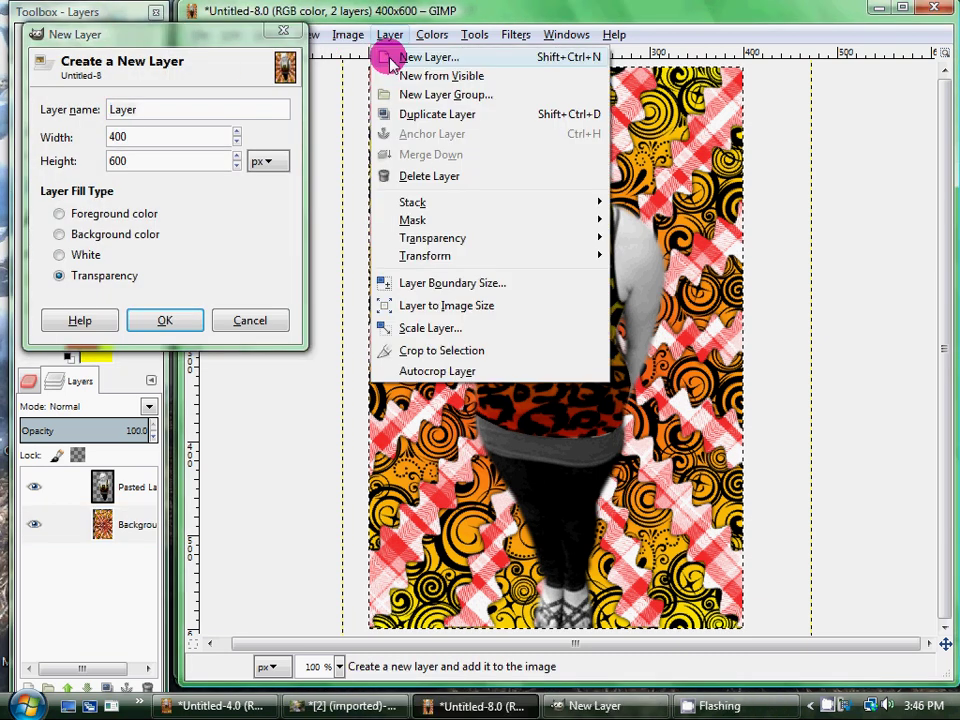
left_click(390, 57)
left_click(180, 320)
left_click(175, 320)
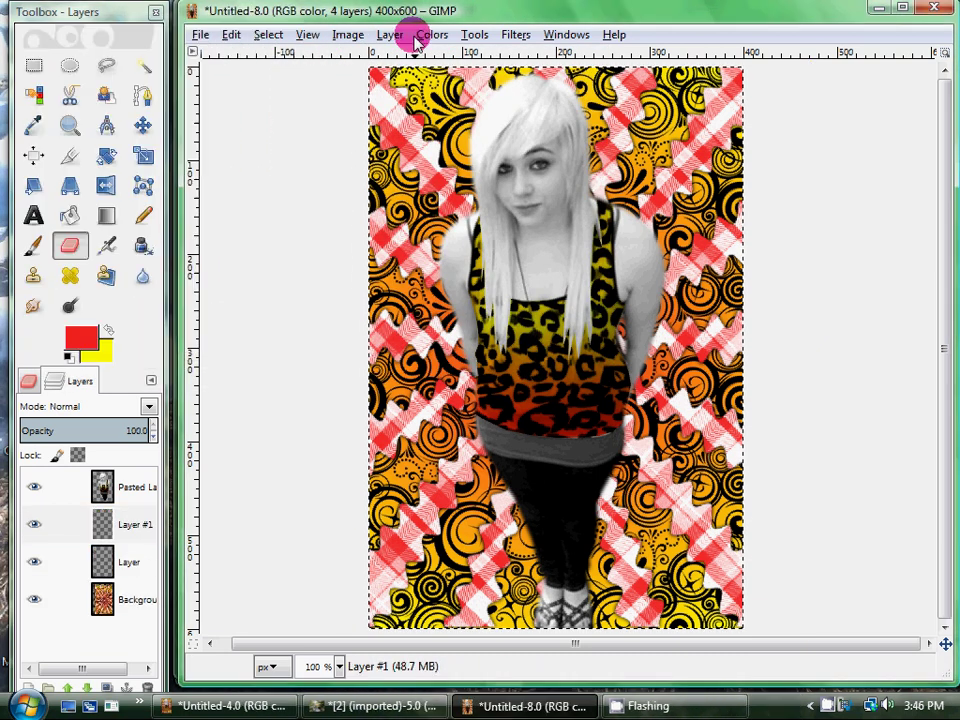
left_click(390, 34)
left_click(386, 56)
left_click(210, 364)
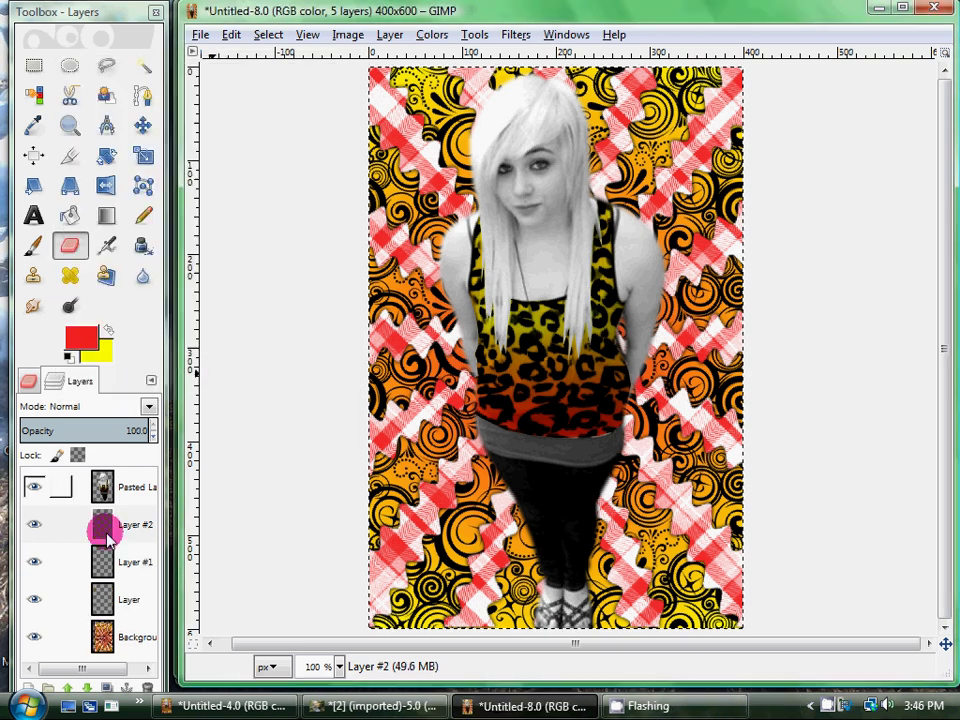
- Move the figure layer below the three empty layers, directly above the background
left_click_drag(128, 488, 85, 690)
left_click(85, 690)
left_click(85, 690)
left_click(85, 690)
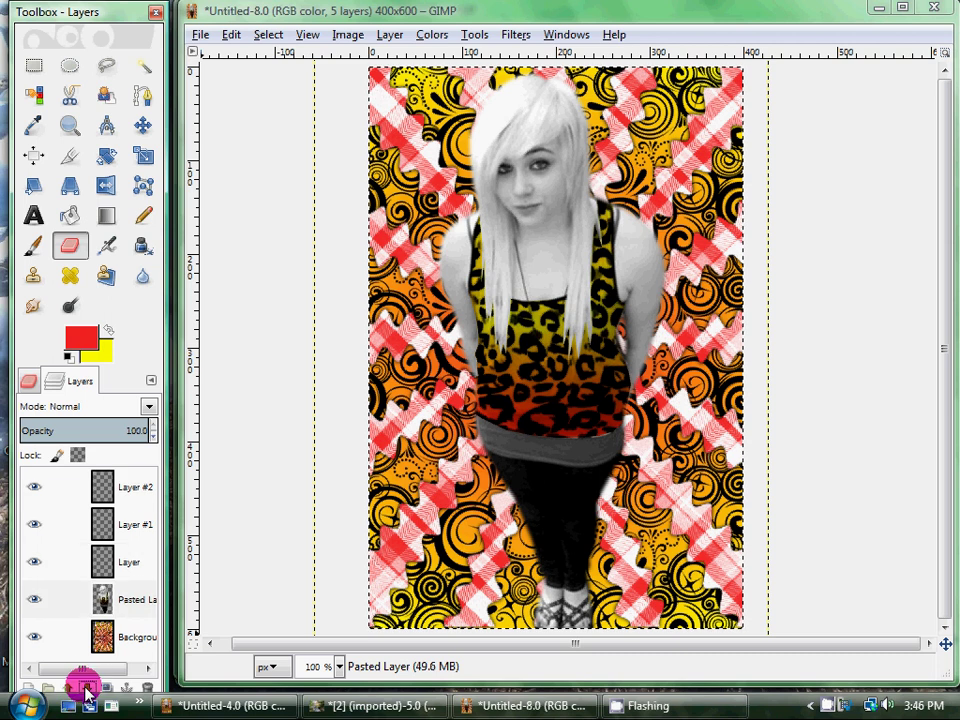
- Activate the background layer and shrink the full-canvas selection by 15 px from the image border
left_click(130, 595)
left_click(128, 640)
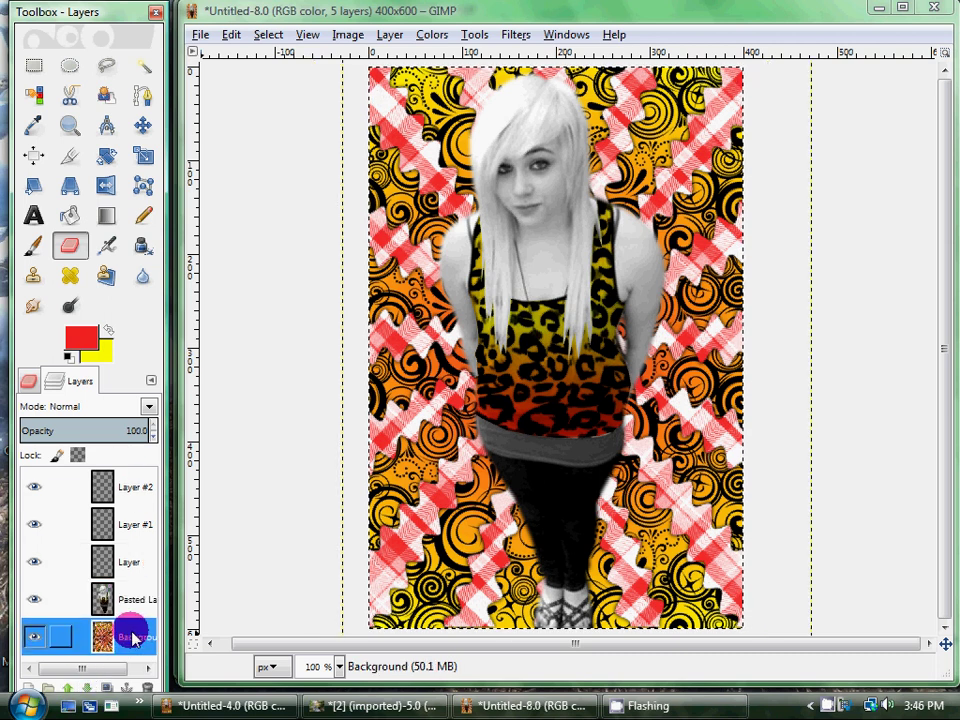
left_click(272, 35)
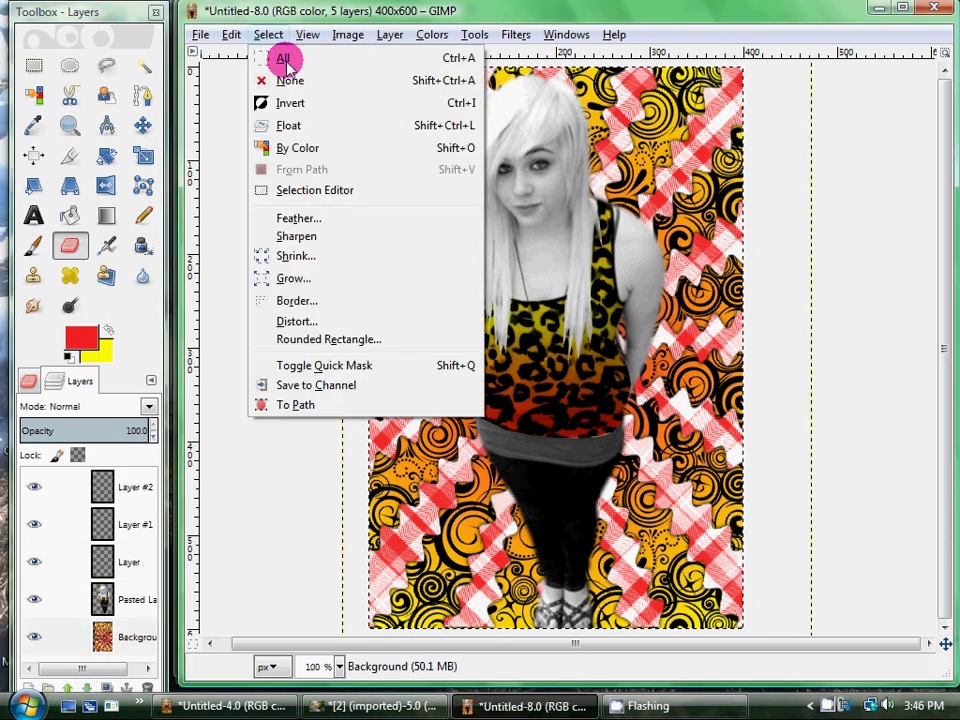
left_click(286, 258)
type("15")
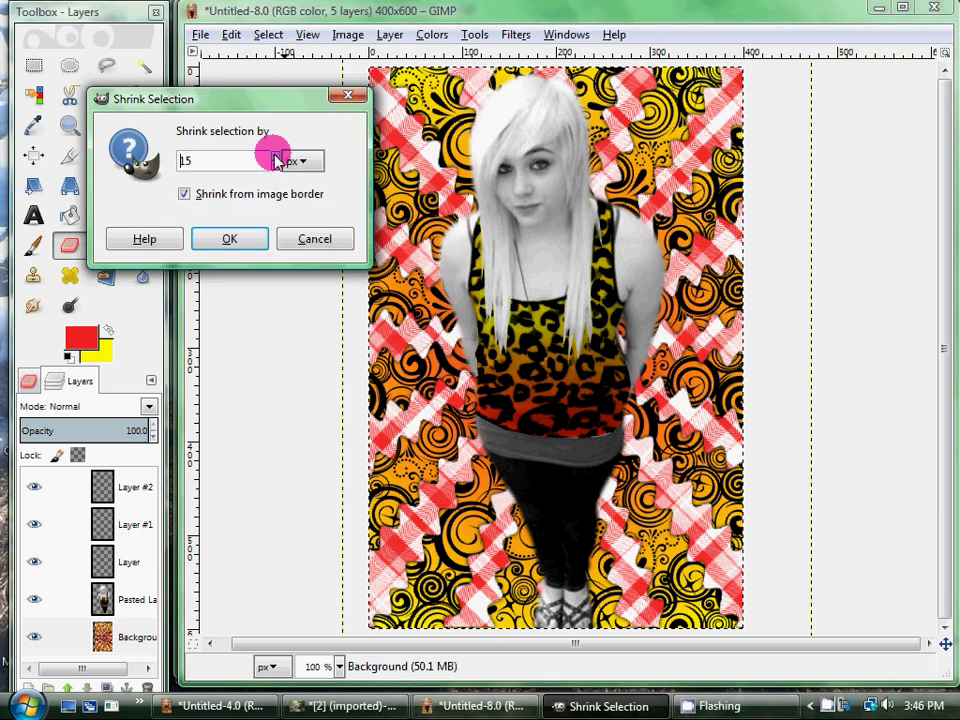
left_click(230, 238)
- Invert the selection to the canvas border and fill it with the Cheetah pattern on the middle empty layer, Layer #1
left_click(127, 564)
left_click(132, 489)
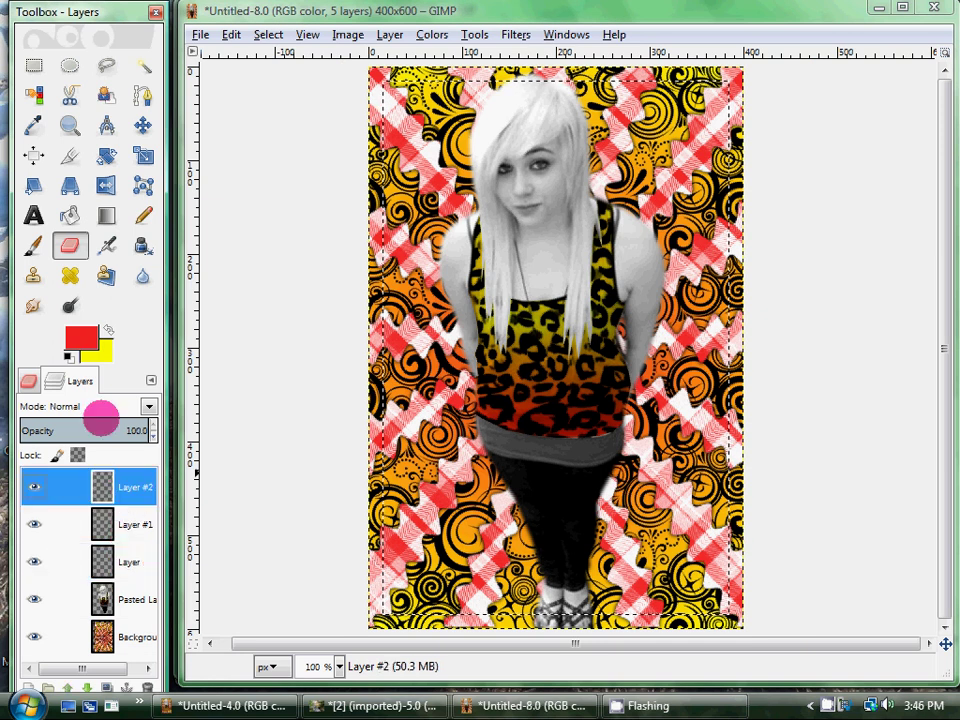
left_click(103, 524)
left_click(72, 216)
left_click(24, 380)
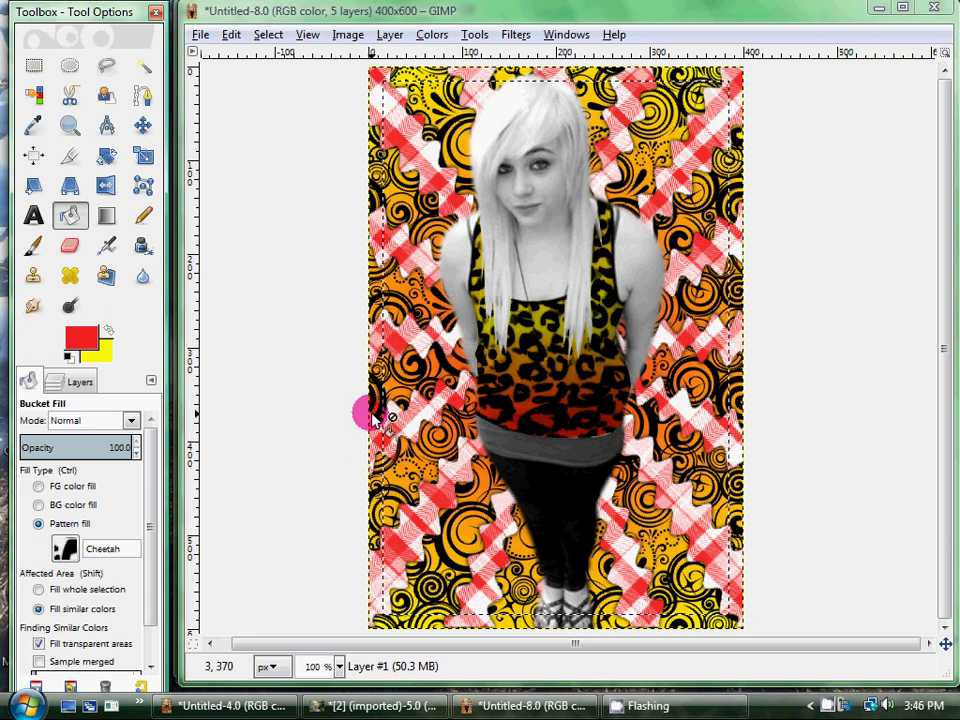
right_click(472, 430)
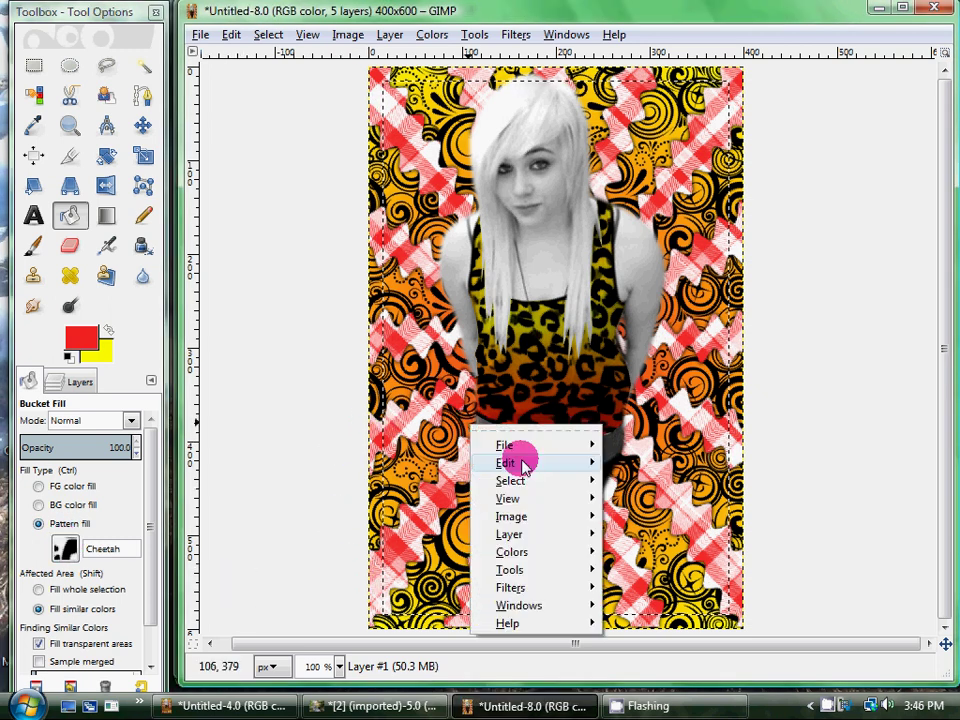
mouse_move(520, 482)
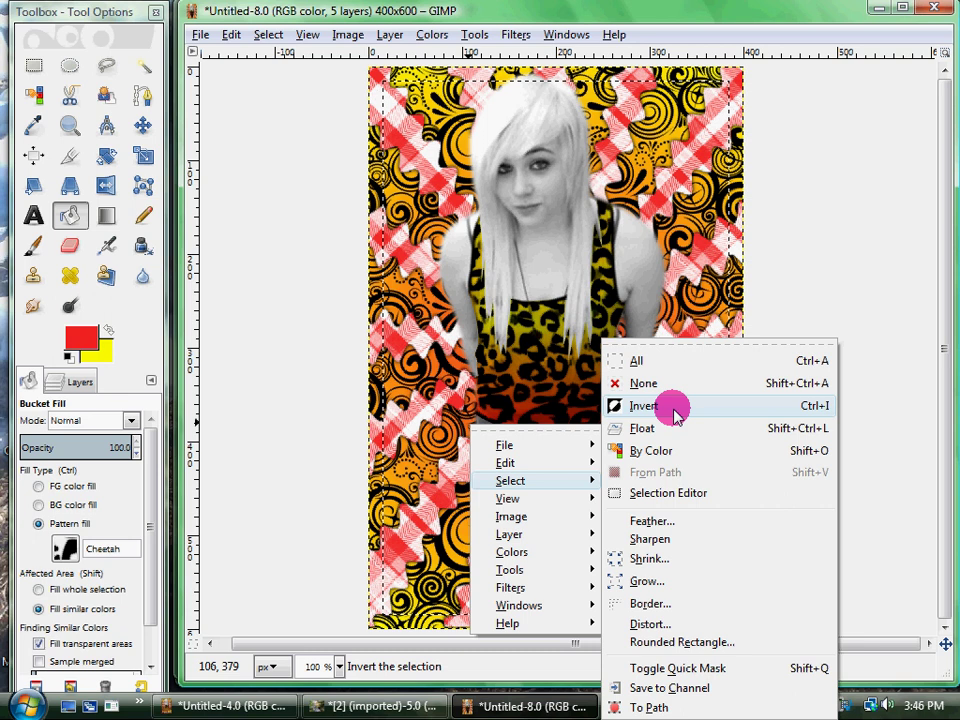
left_click(671, 401)
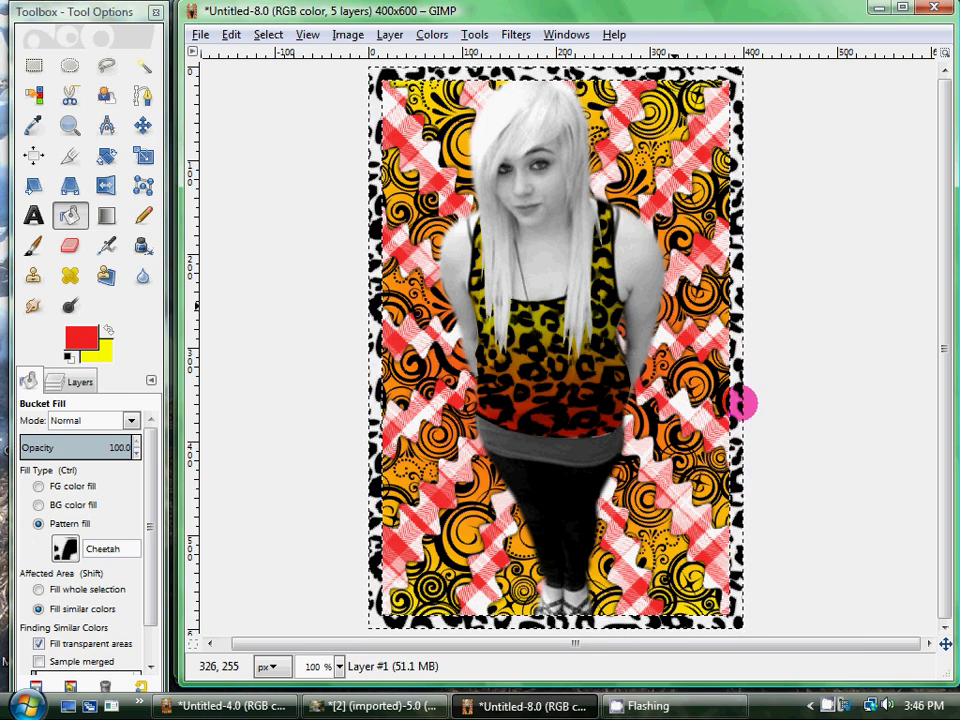
- Draw a red-to-yellow gradient down the full height of the border selection on the uppermost layer
left_click(78, 383)
left_click(100, 488)
left_click(110, 215)
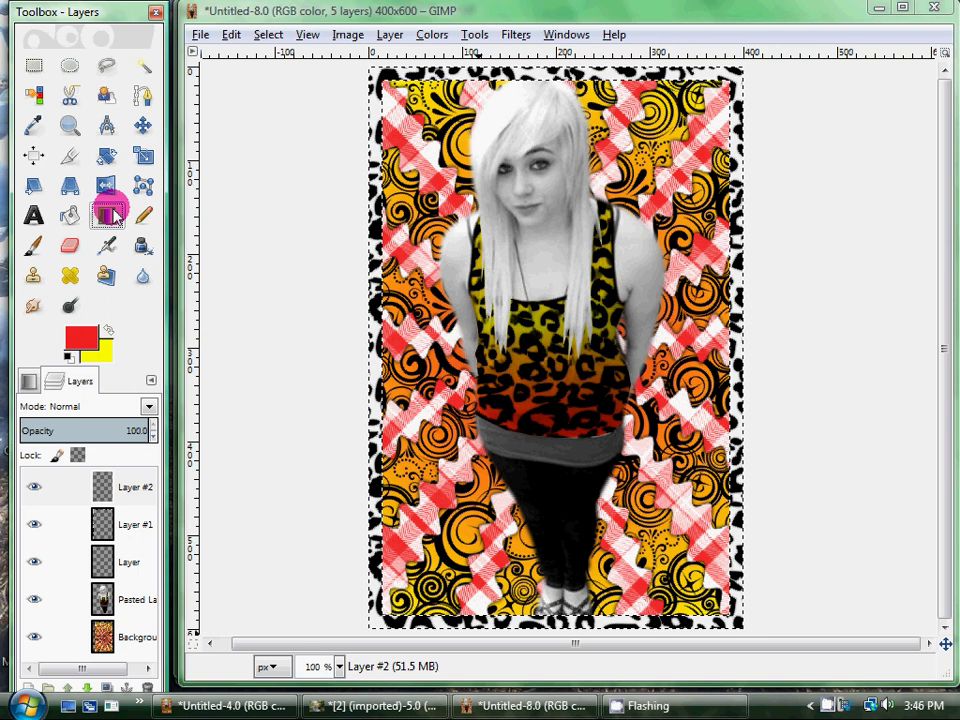
left_click(100, 488)
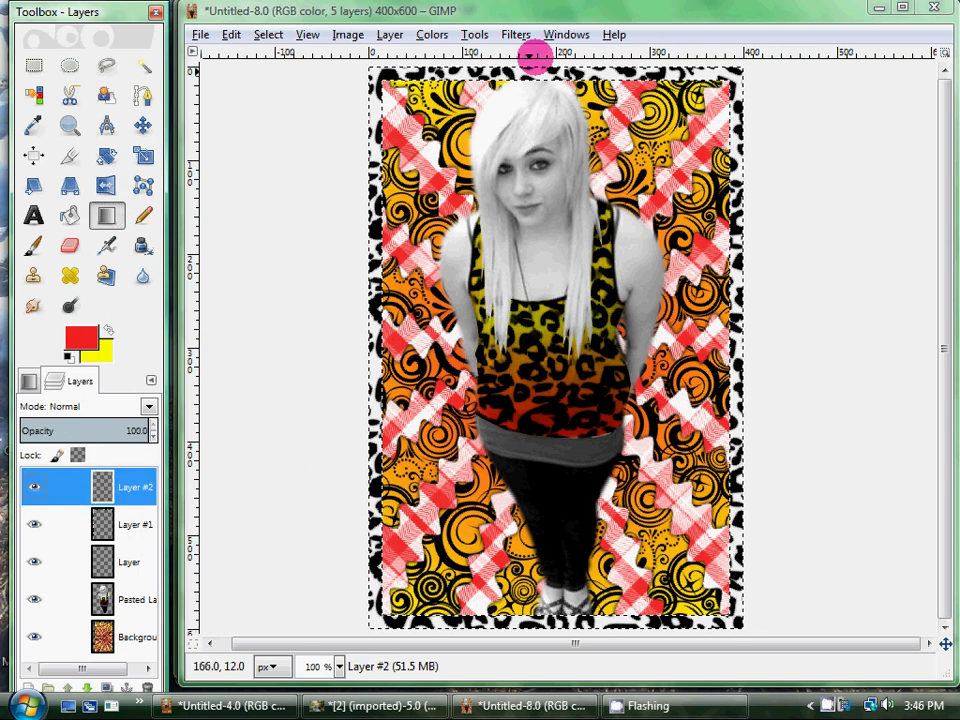
left_click_drag(537, 78, 549, 622)
- Set the border gradient layer's blending mode to Multiply and merge it down into the cheetah border layer
left_click(148, 406)
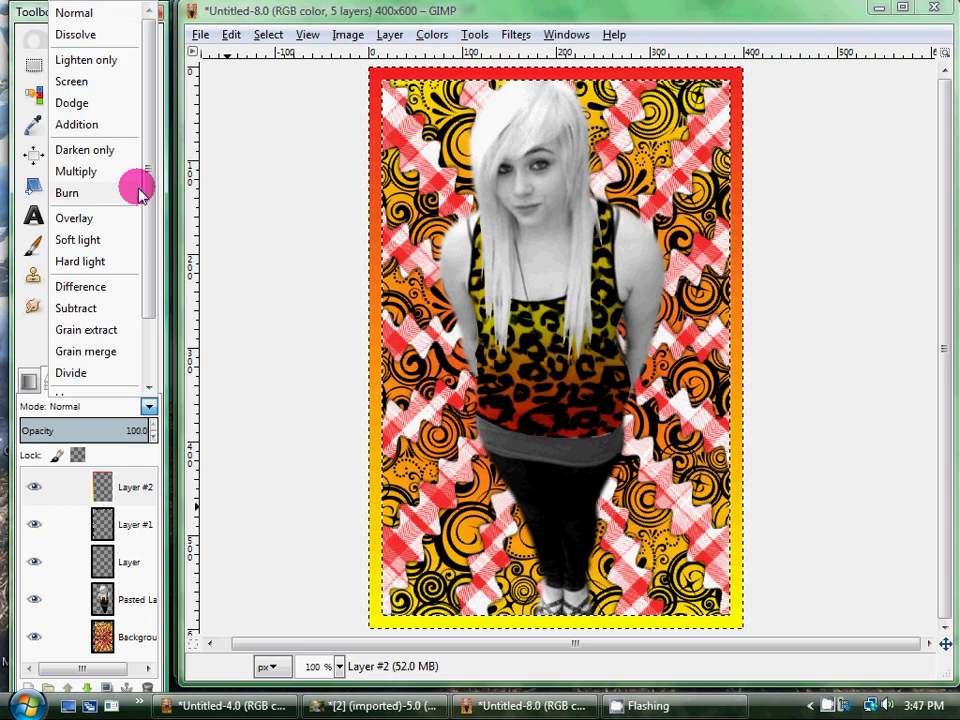
left_click(108, 173)
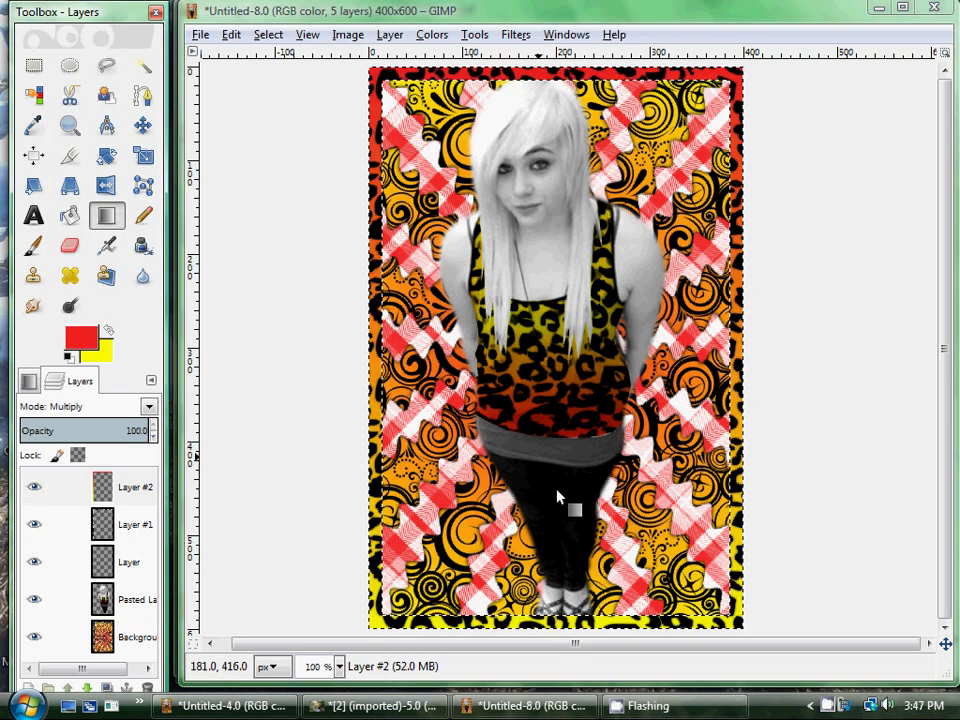
right_click(140, 486)
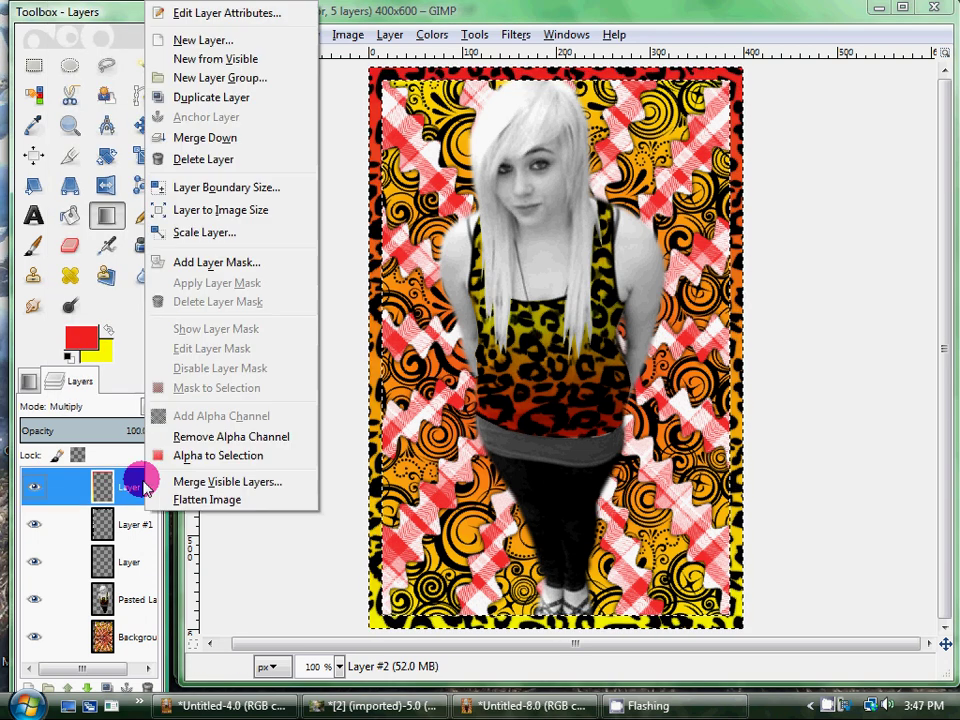
left_click(205, 138)
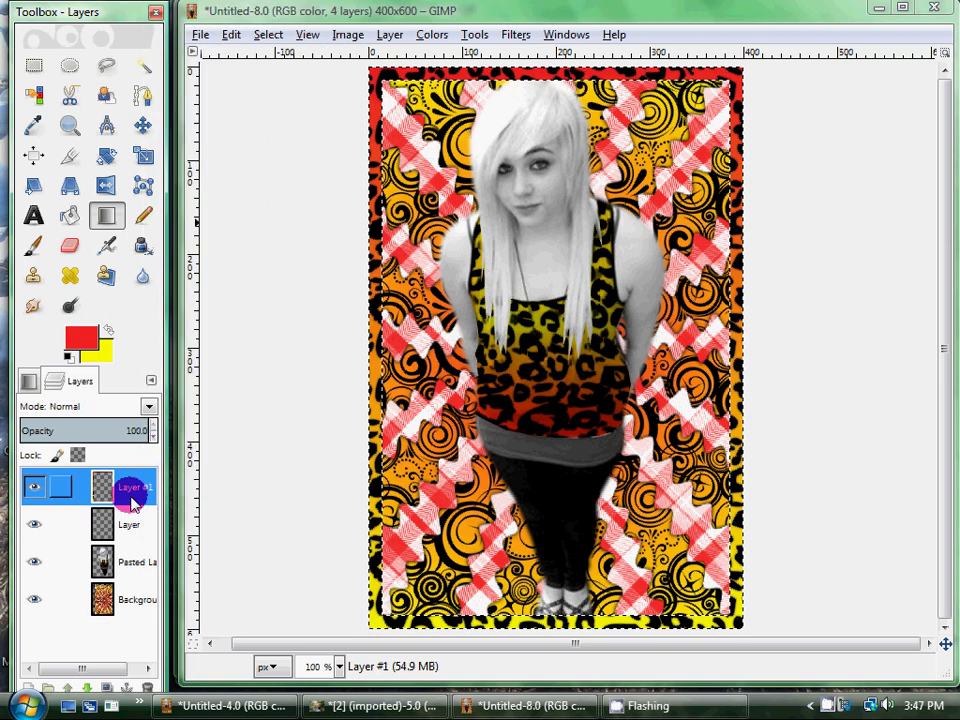
- Grow the border selection by a few pixels and activate the empty layer beneath the cheetah border
left_click(231, 34)
mouse_move(262, 24)
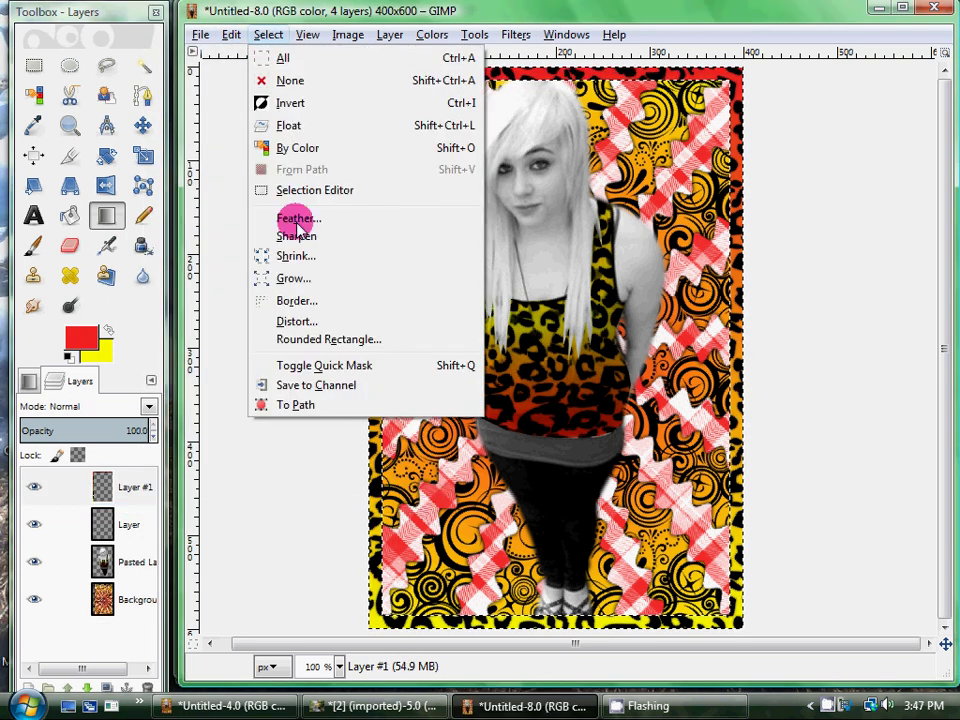
left_click(281, 277)
left_click(278, 176)
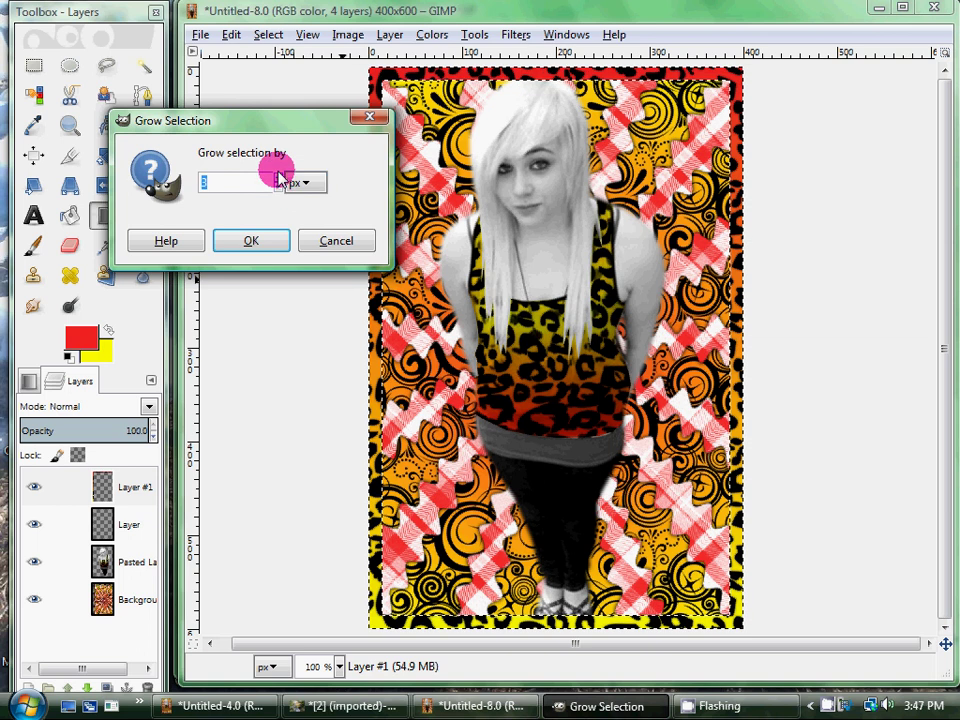
left_click(257, 236)
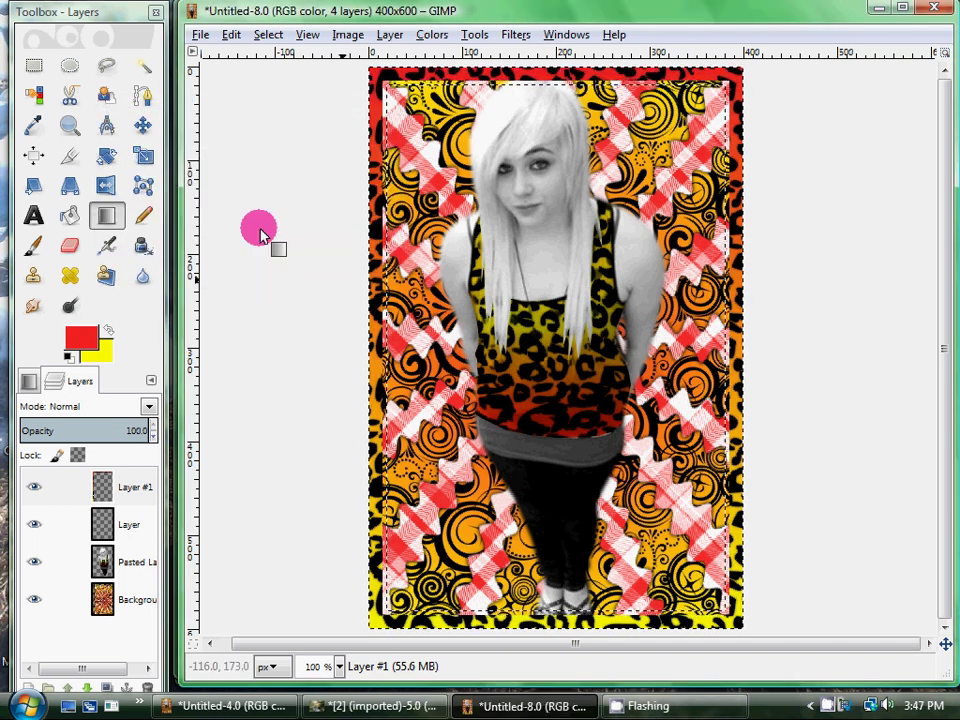
left_click(88, 518)
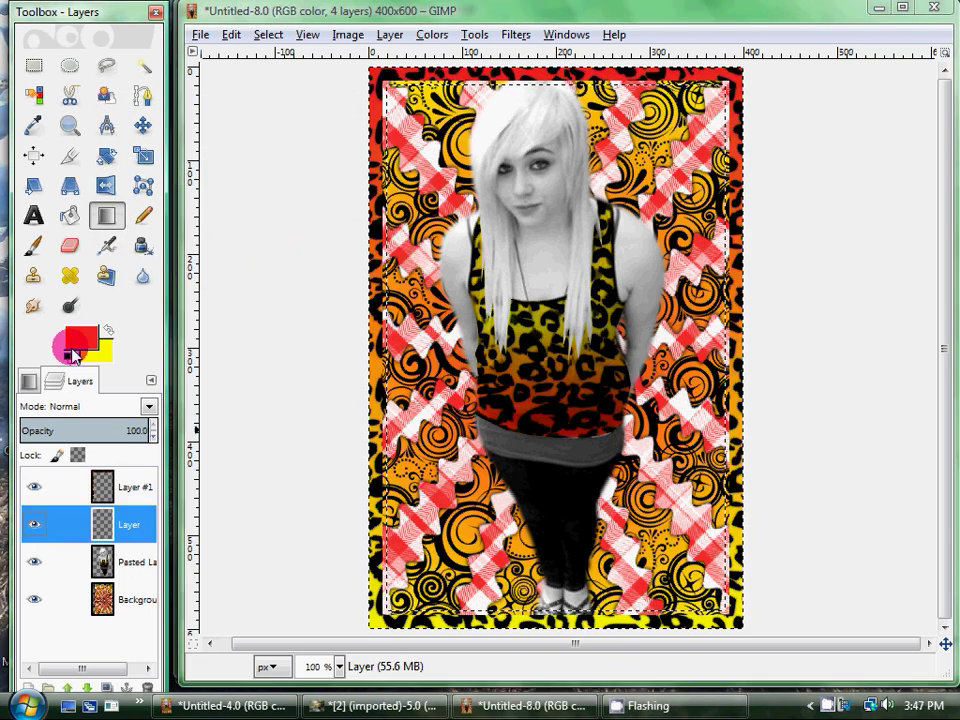
- Reset the foreground and background colors to the default black and white and activate the Bucket Fill tool
left_click(67, 357)
left_click(69, 215)
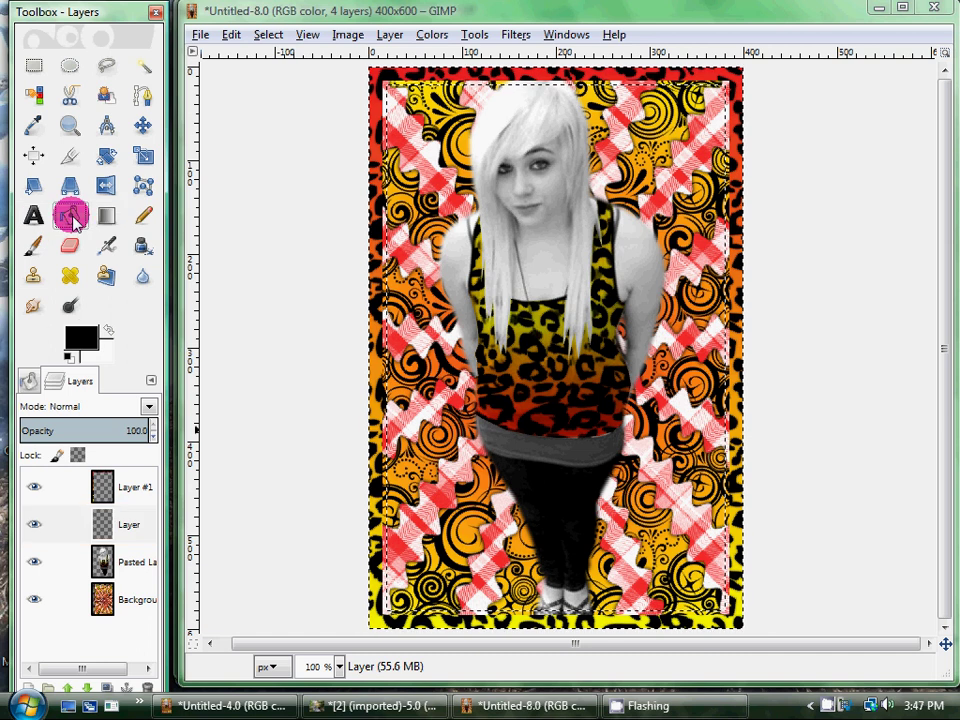
left_click(381, 394)
left_click(231, 35)
left_click(255, 56)
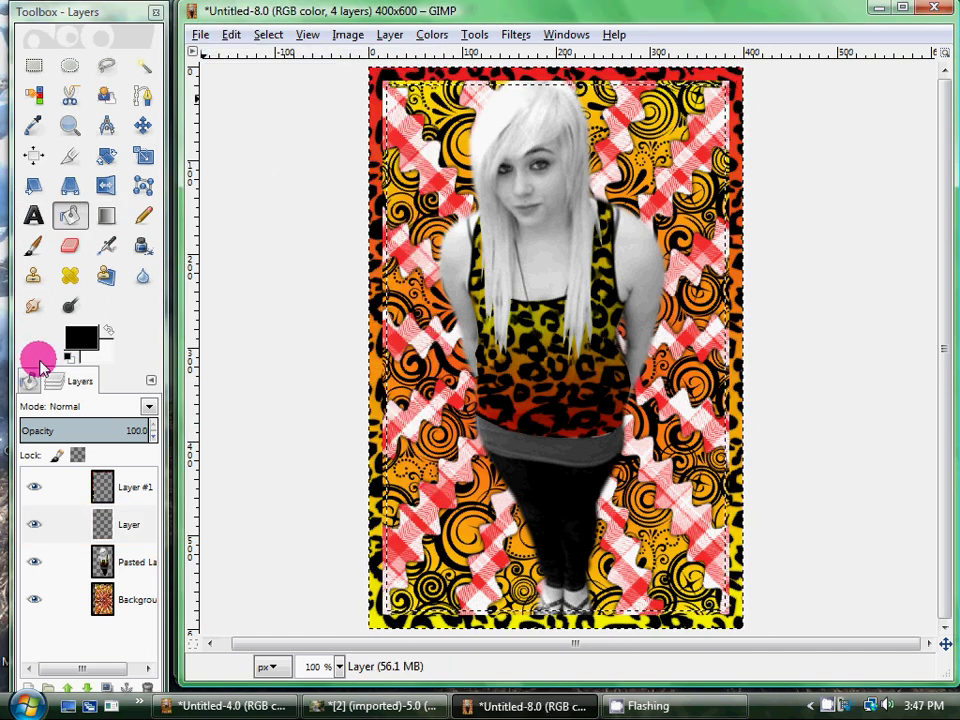
- Fill the grown border selection with the black foreground color on the layer beneath the cheetah border and clear the selection
left_click(29, 381)
left_click(60, 486)
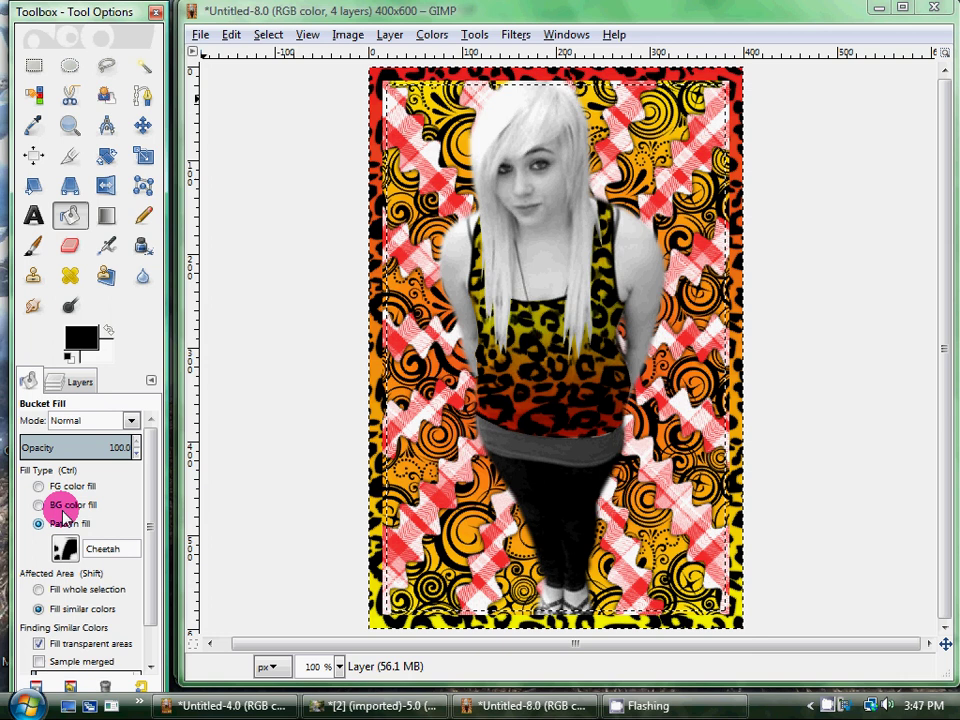
left_click(381, 452)
left_click(267, 35)
left_click(257, 79)
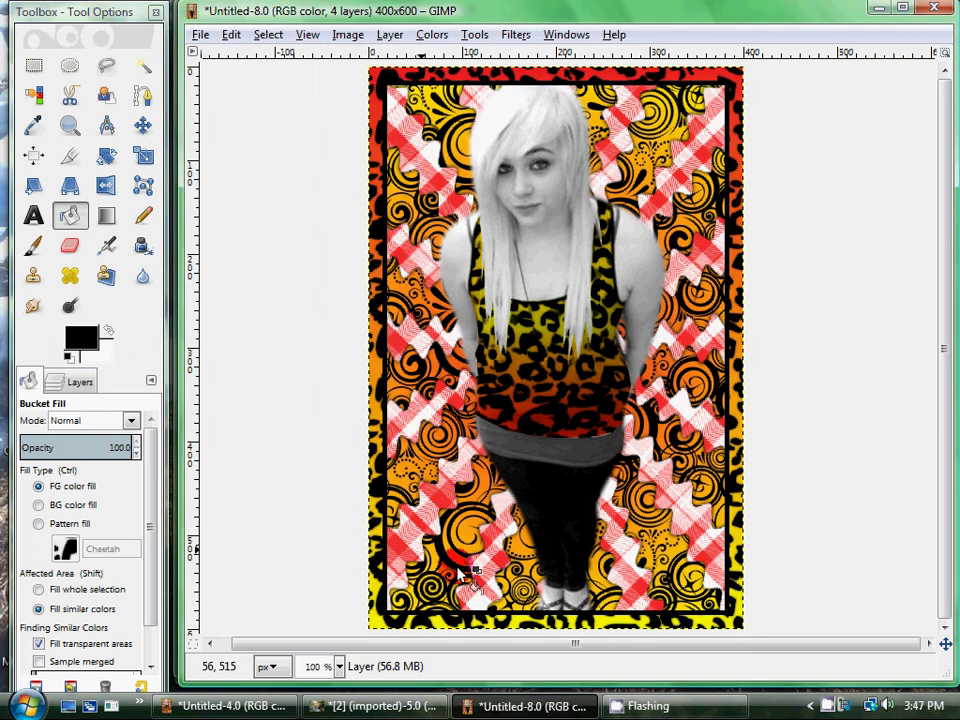
- Soften the black frame layer beneath the cheetah border by repeating the Gaussian Blur filter with its last settings
left_click(65, 381)
left_click(103, 523)
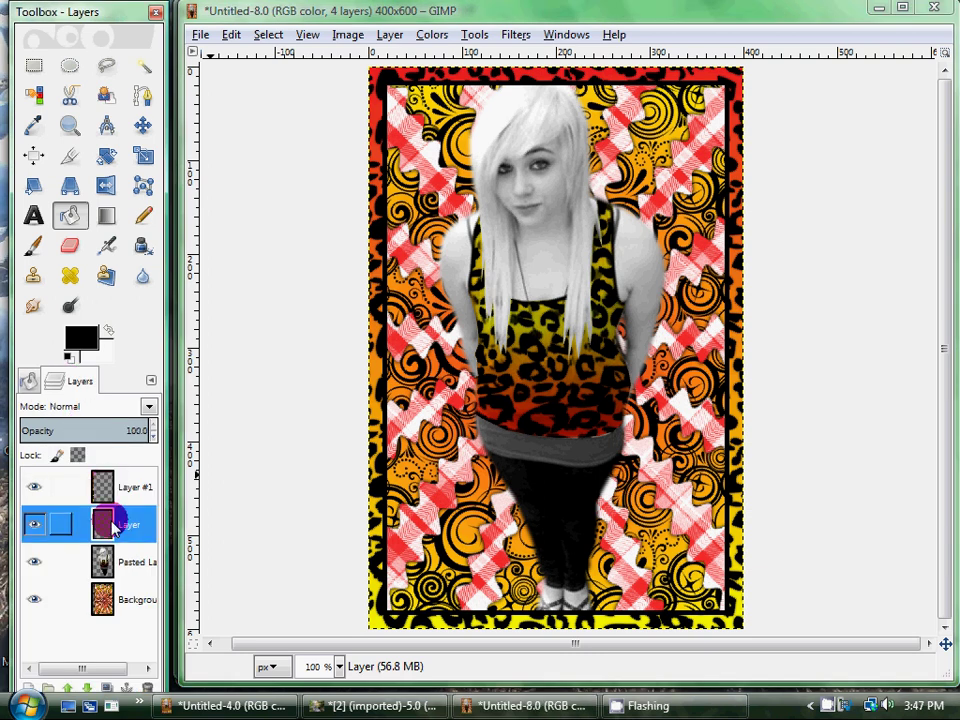
left_click(515, 34)
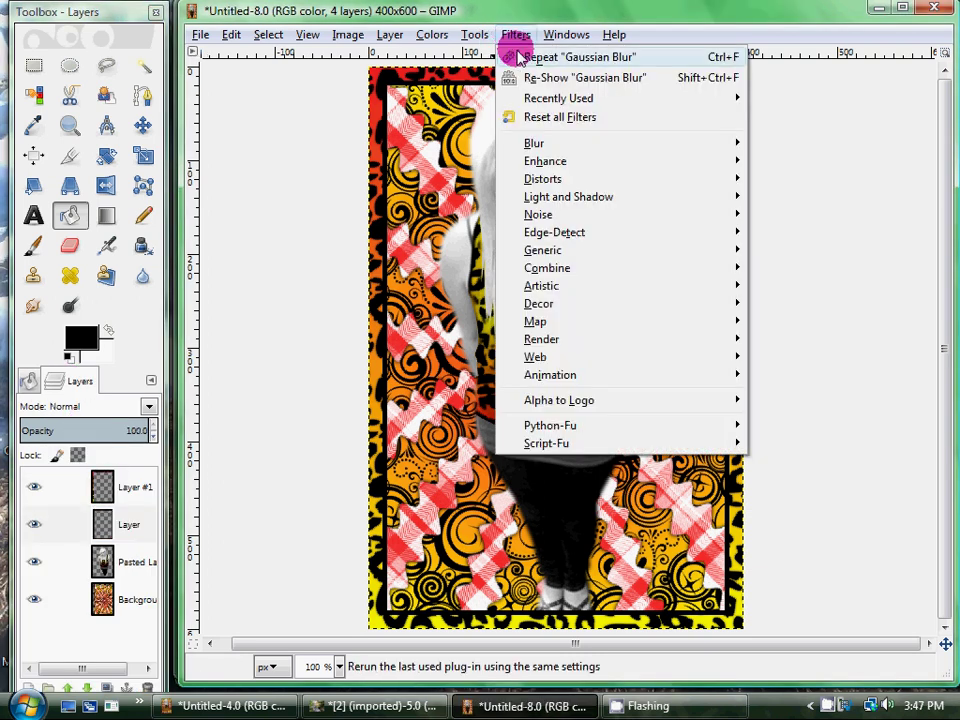
left_click(518, 30)
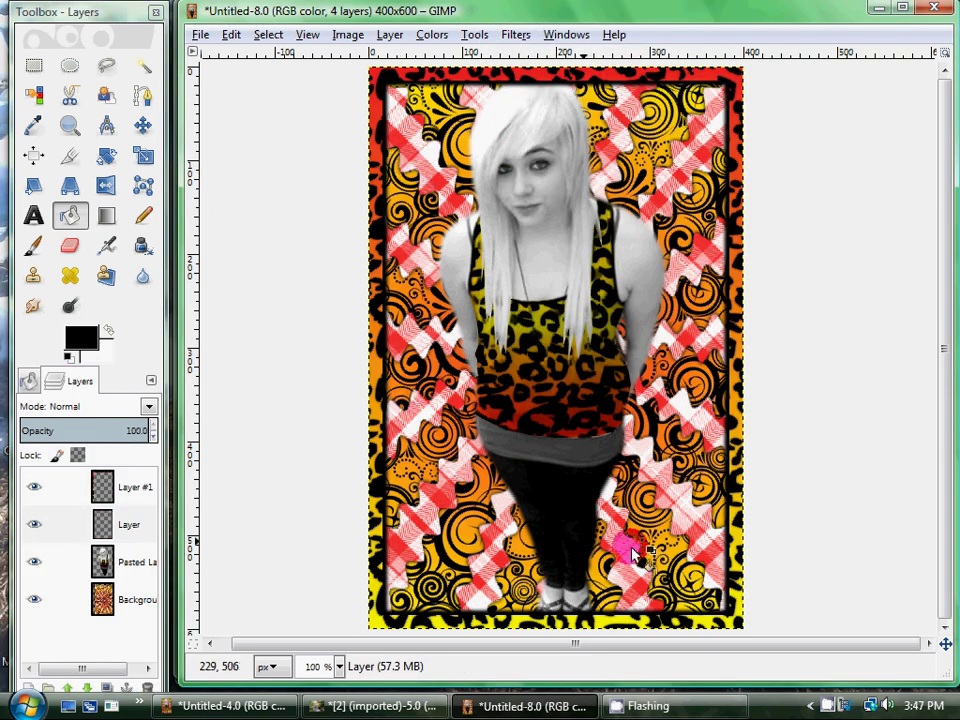